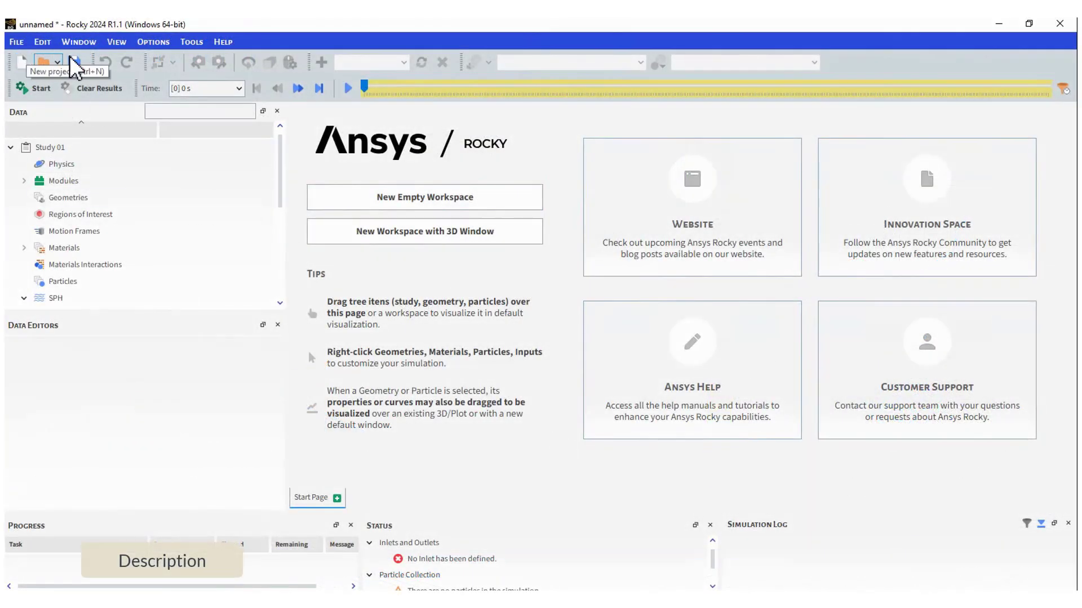
Step: Rename the study to 'Vibrating Screen', enter the customer name, and paste the screen specifications as description
{"action": "double_click", "coordinate": [56, 148]}
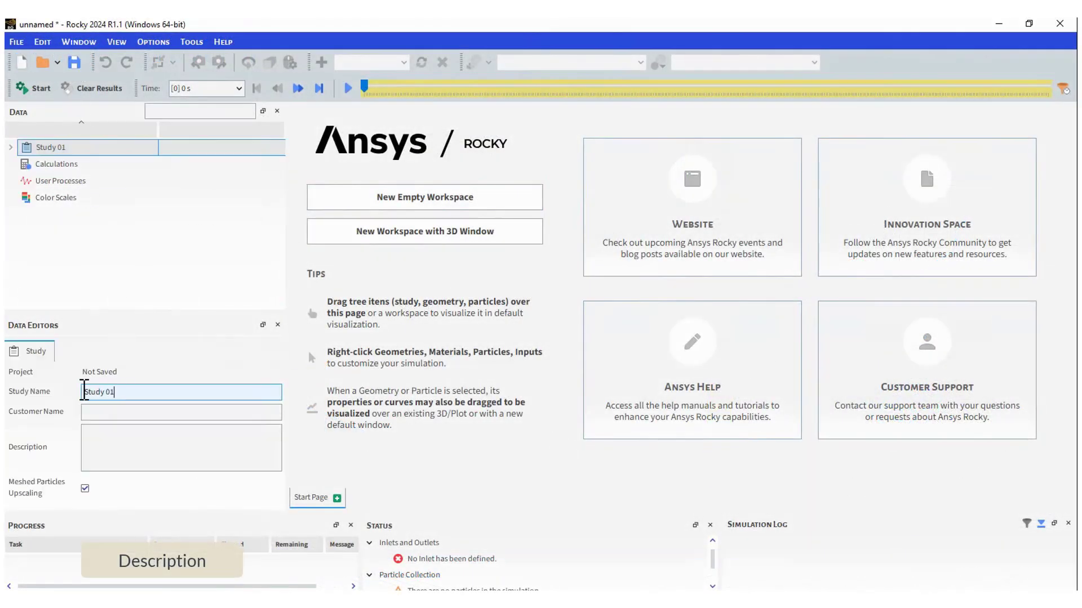
{"action": "triple_click", "coordinate": [79, 391]}
{"action": "type", "text": "Vibrating Screen"}
{"action": "left_click", "coordinate": [102, 411]}
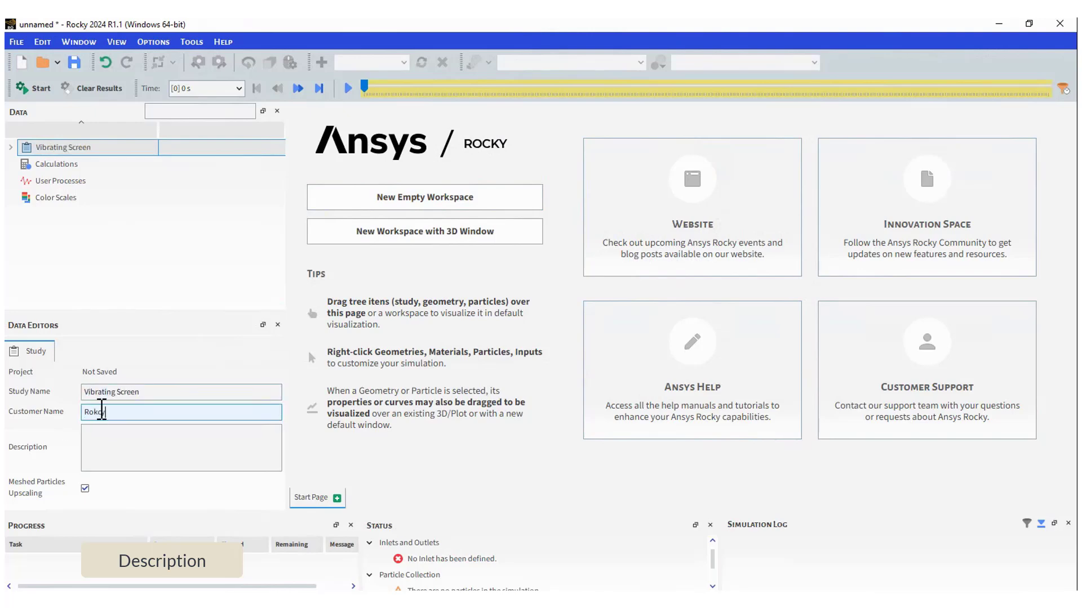
{"action": "type", "text": "Rokcy DEM"}
{"action": "left_click", "coordinate": [103, 434]}
{"action": "type", "text": "Screen Size = 180 mm Vibration amplitude: 20 mm Vibration frequency: 15 Hz"}
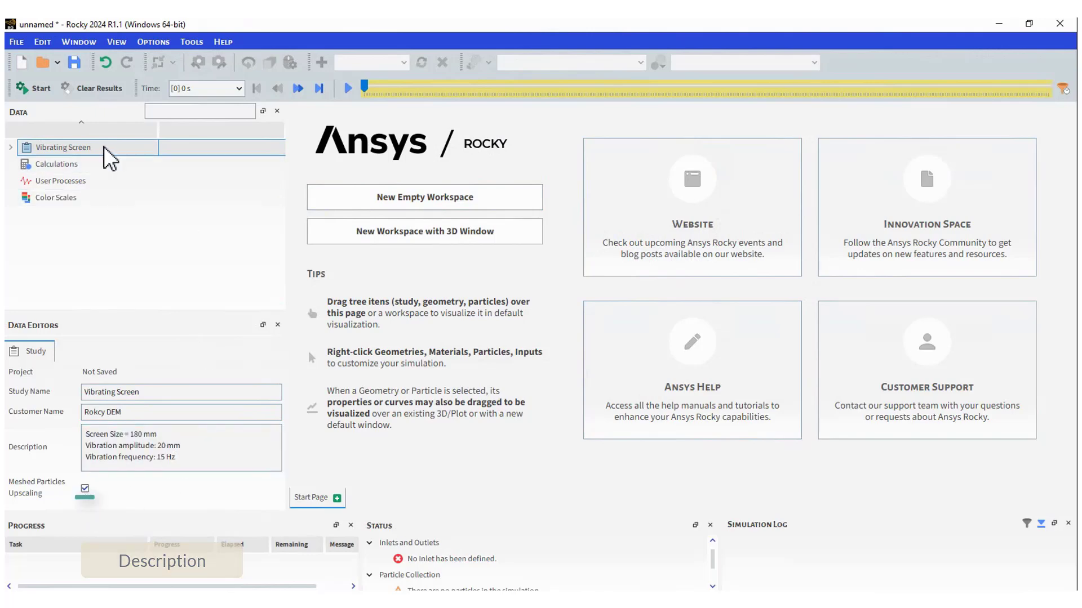
Step: Set Type C momentum rolling resistance with softening factor 0.1 and save the project
{"action": "left_click", "coordinate": [11, 147]}
{"action": "left_click", "coordinate": [59, 165]}
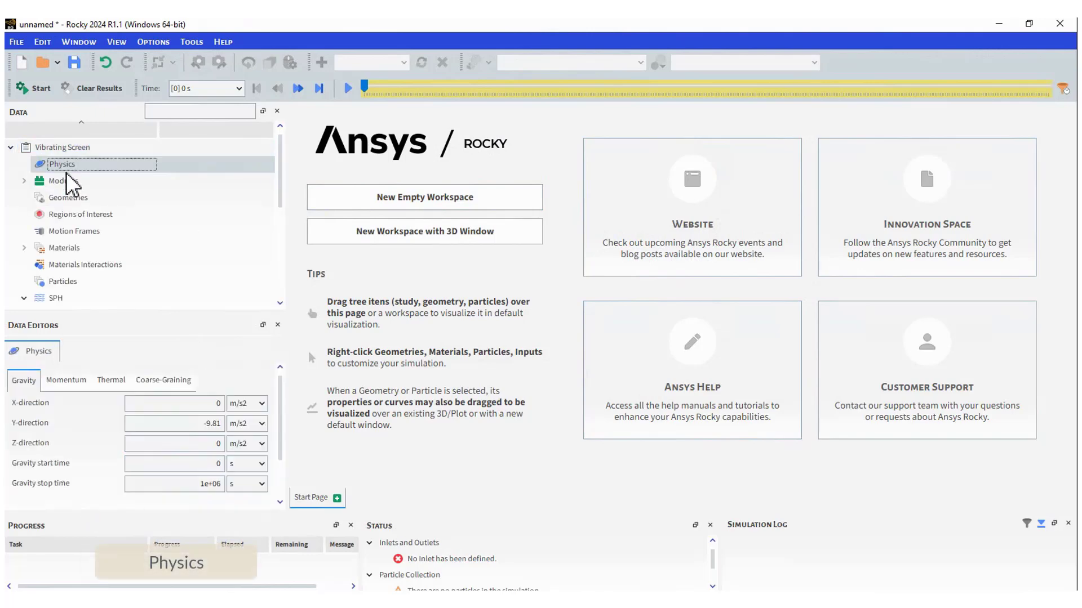
{"action": "left_click", "coordinate": [73, 384]}
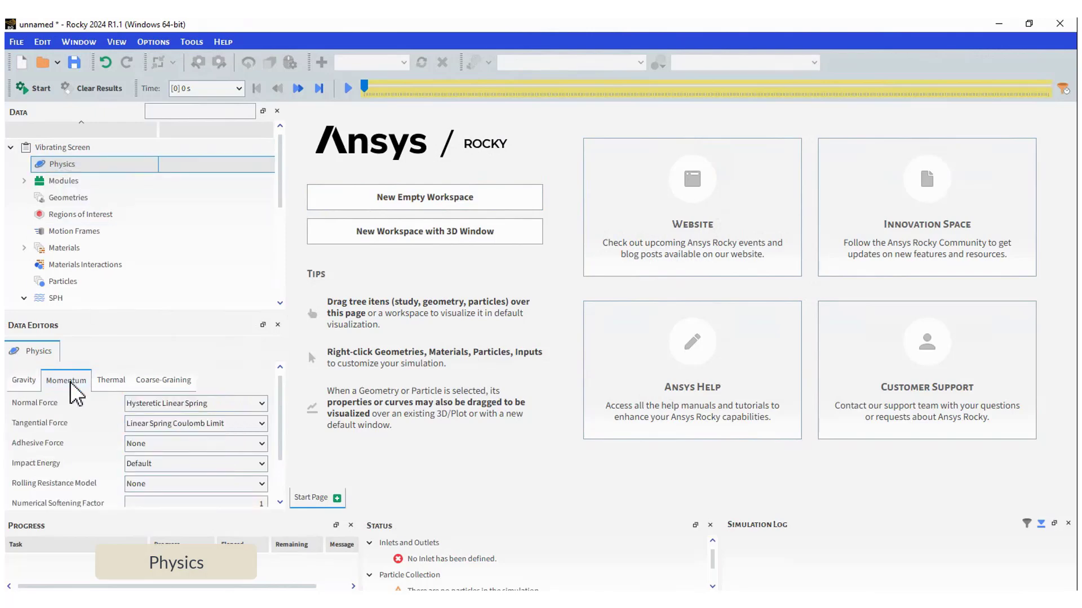
{"action": "scroll", "coordinate": [282, 414], "scroll_direction": "down", "scroll_amount": 1}
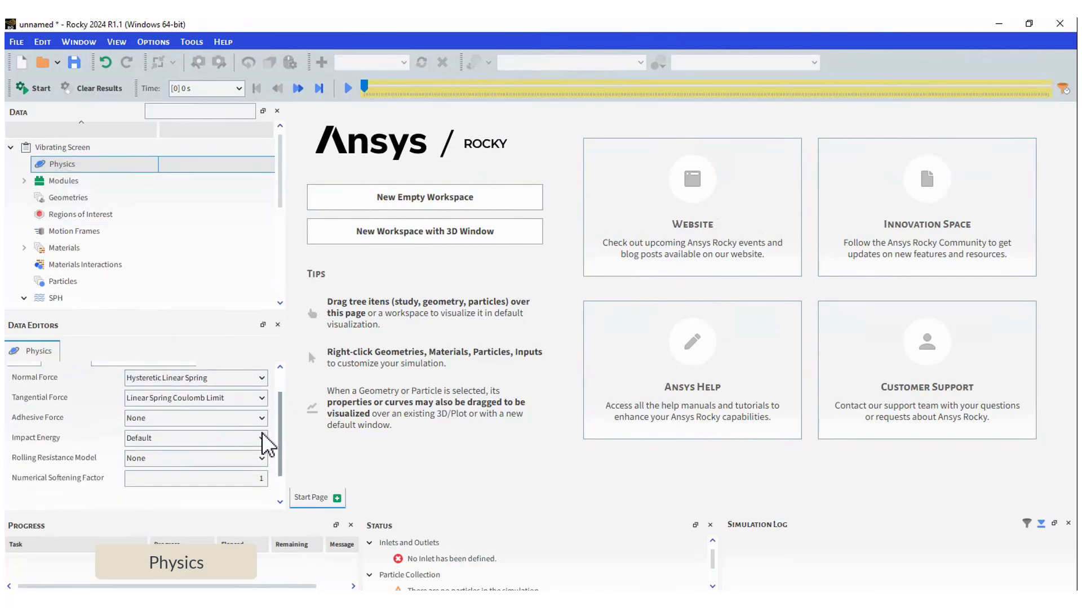
{"action": "left_click", "coordinate": [232, 459]}
{"action": "left_click", "coordinate": [259, 497]}
{"action": "left_click", "coordinate": [242, 479]}
{"action": "type", "text": "0.1"}
{"action": "key", "text": "Return"}
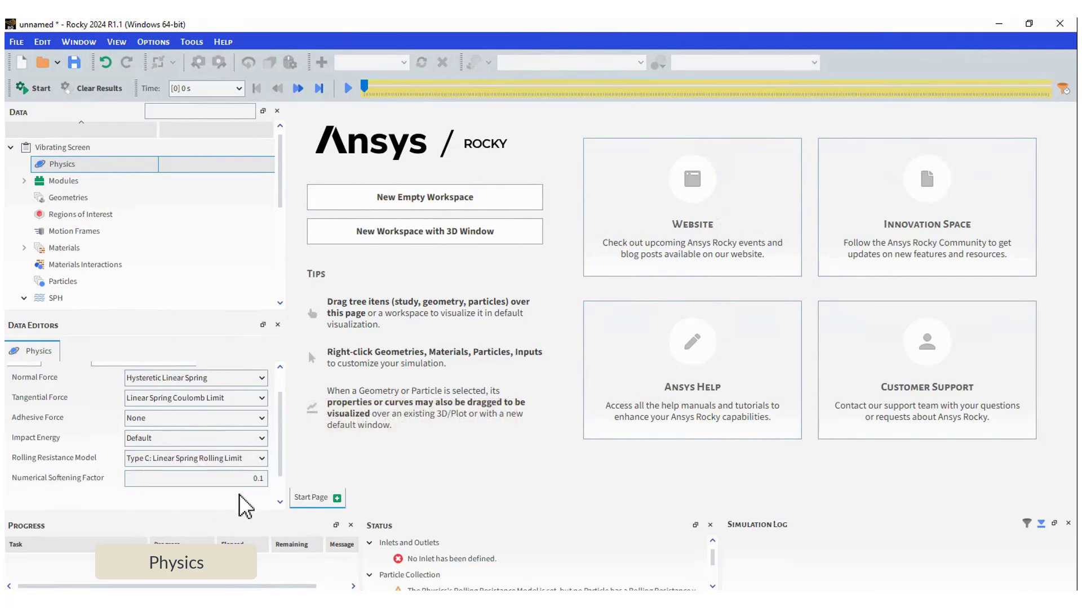
{"action": "key", "text": "ctrl+s"}
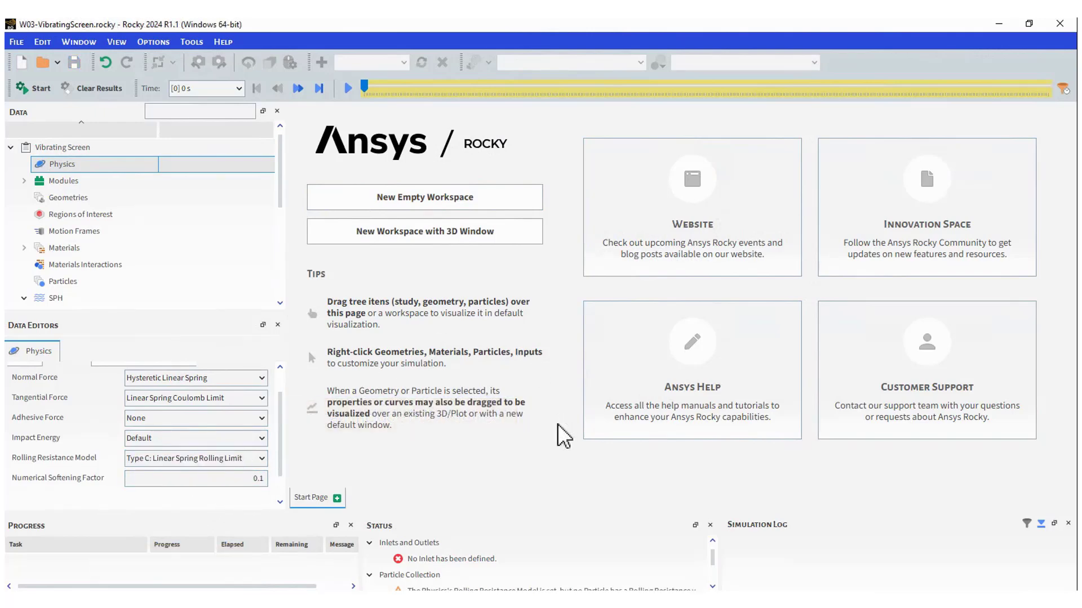
Step: Import screen.stl as a wall geometry in millimetres and drag it into a 3D view
{"action": "left_click", "coordinate": [69, 197]}
{"action": "right_click", "coordinate": [90, 200]}
{"action": "left_click", "coordinate": [142, 191]}
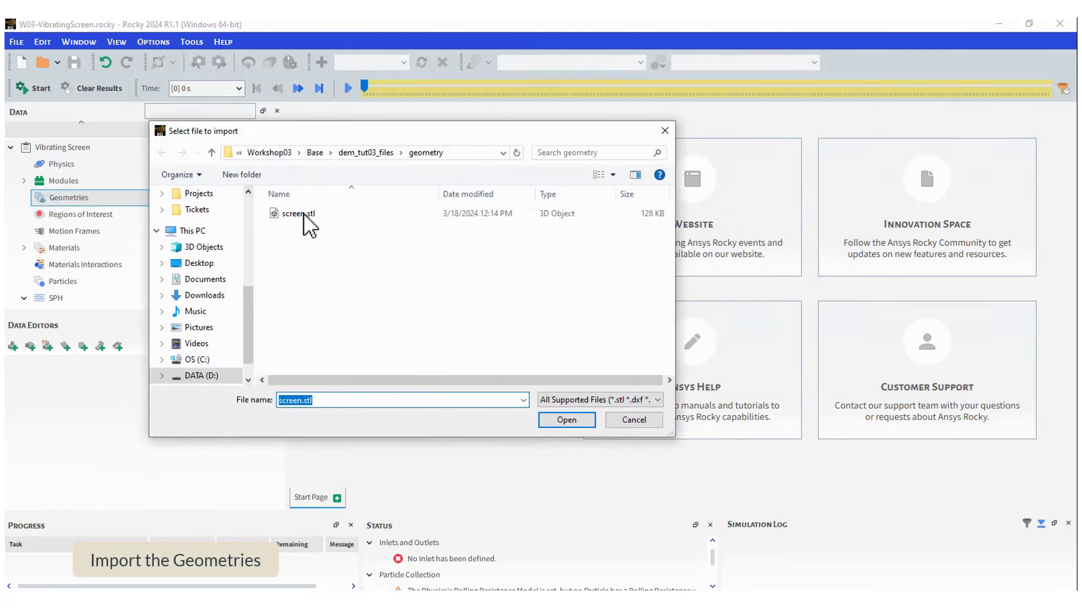
{"action": "double_click", "coordinate": [303, 213]}
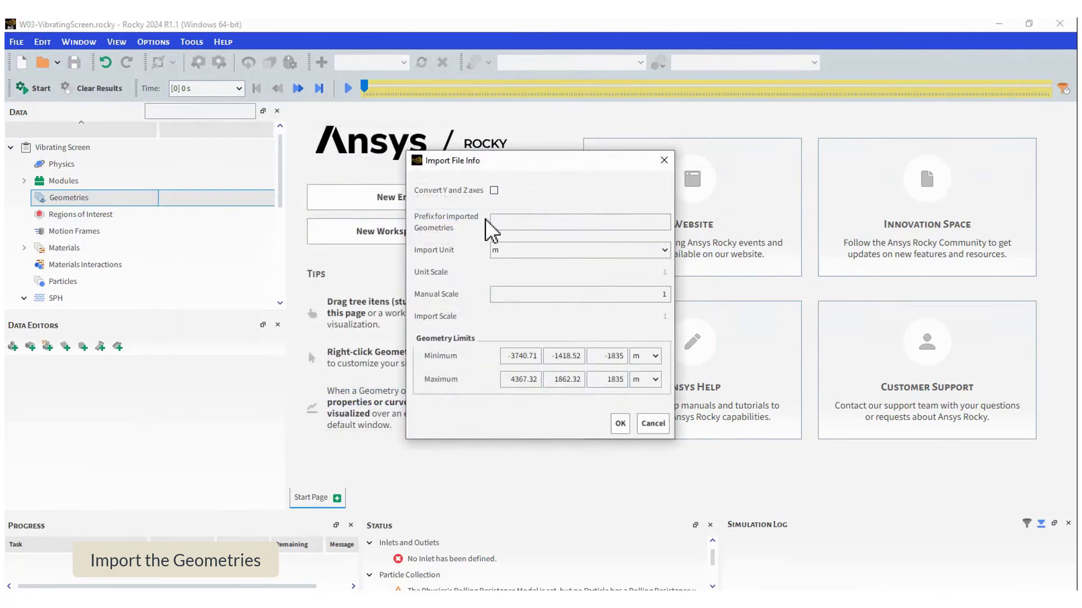
{"action": "left_click", "coordinate": [558, 251]}
{"action": "left_click", "coordinate": [528, 266]}
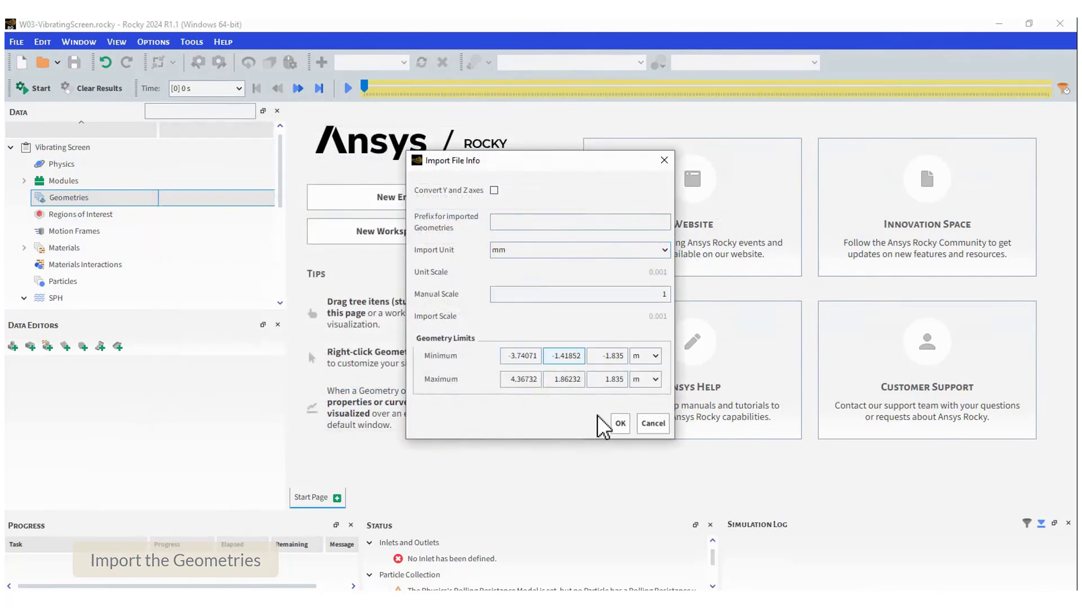
{"action": "left_click", "coordinate": [620, 423]}
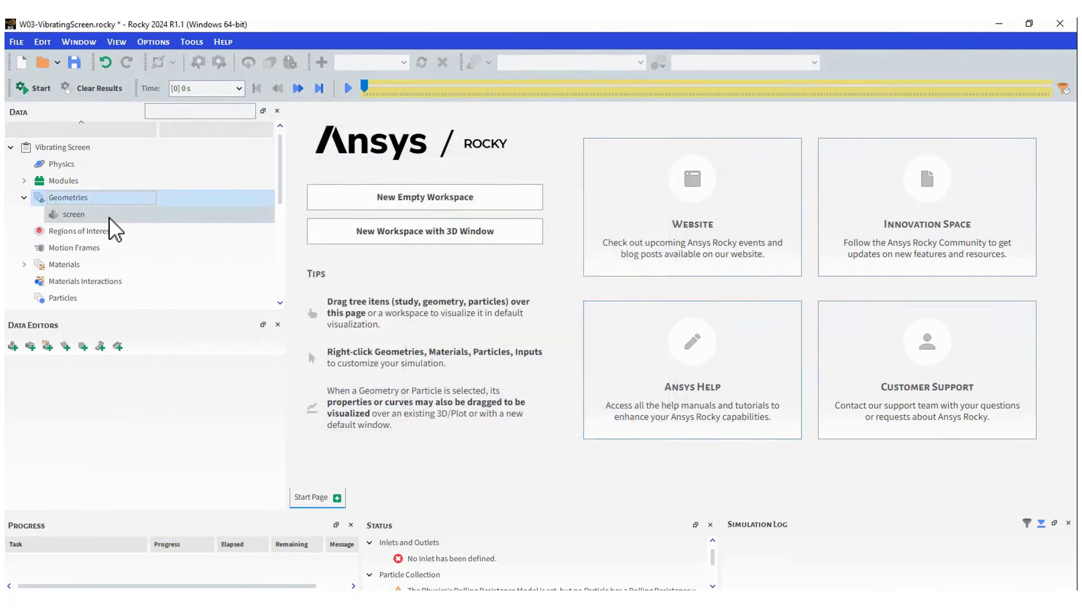
{"action": "left_click_drag", "start_coordinate": [85, 216], "coordinate": [546, 263]}
Step: Enlarge the 3D view, orbit to an oblique top view, and hide the bounding box
{"action": "left_click_drag", "start_coordinate": [682, 289], "coordinate": [862, 485]}
{"action": "left_click_drag", "start_coordinate": [557, 225], "coordinate": [667, 317]}
{"action": "scroll", "coordinate": [667, 317], "scroll_direction": "up", "scroll_amount": 2}
{"action": "scroll", "coordinate": [667, 318], "scroll_direction": "down", "scroll_amount": 2}
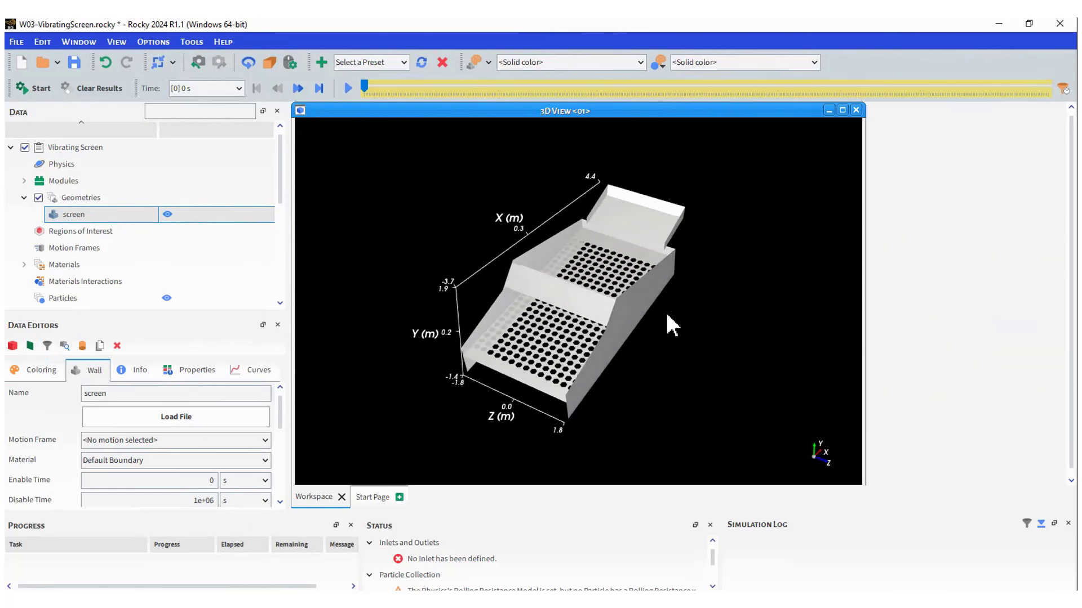
{"action": "right_click", "coordinate": [712, 301]}
{"action": "mouse_move", "coordinate": [781, 338]}
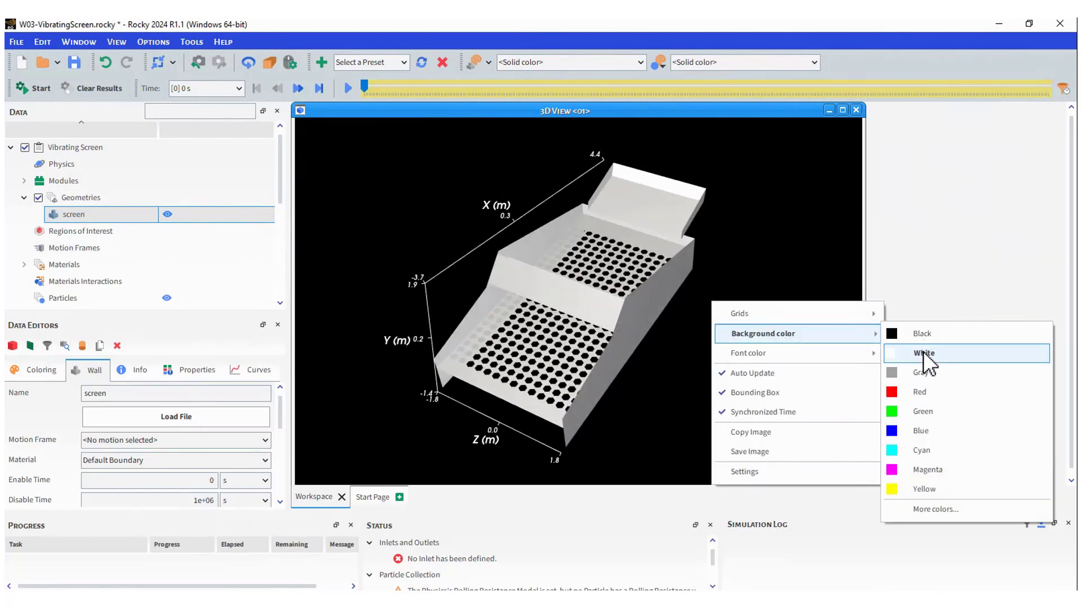
{"action": "left_click", "coordinate": [776, 394]}
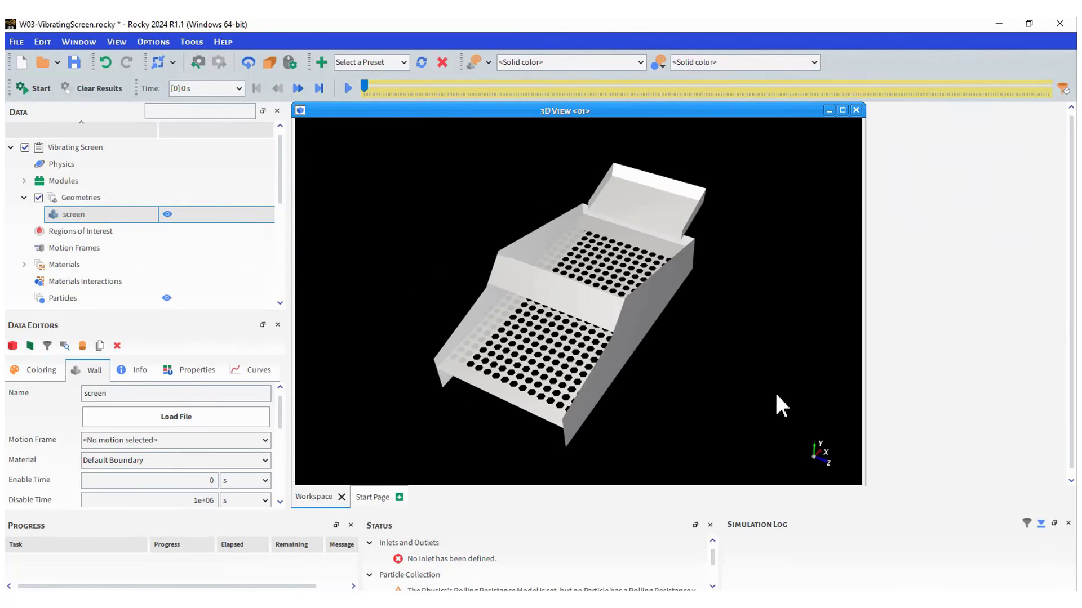
Step: Switch the 3D view background to white, then back to black
{"action": "right_click", "coordinate": [748, 303]}
{"action": "mouse_move", "coordinate": [811, 338]}
{"action": "left_click", "coordinate": [717, 356]}
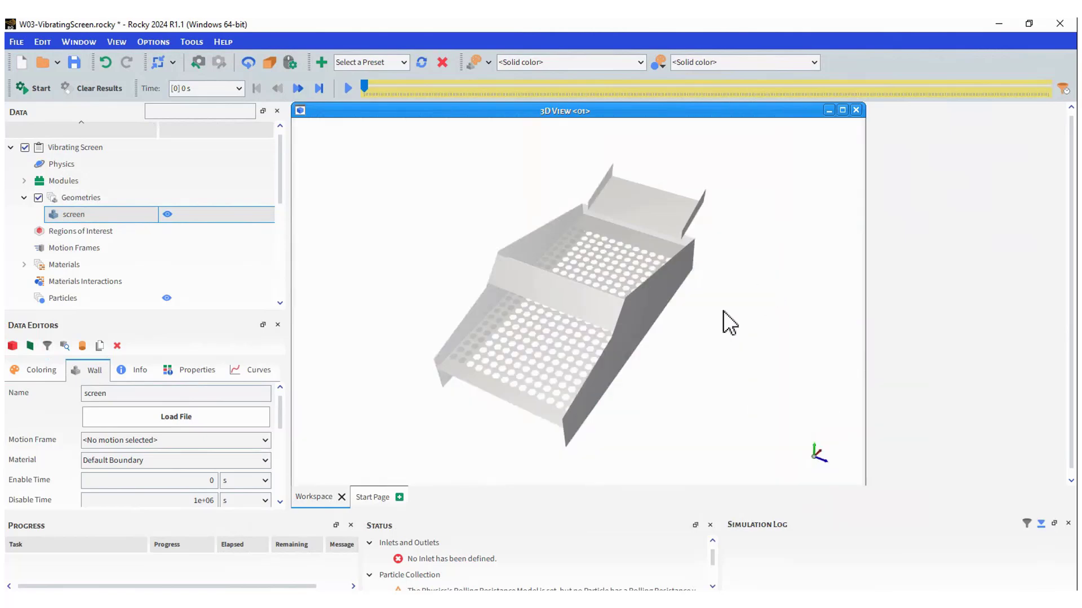
{"action": "mouse_move", "coordinate": [721, 311]}
{"action": "left_mouse_down"}
{"action": "mouse_move", "coordinate": [781, 311]}
{"action": "mouse_move", "coordinate": [726, 314]}
{"action": "left_mouse_up"}
{"action": "right_click", "coordinate": [726, 313]}
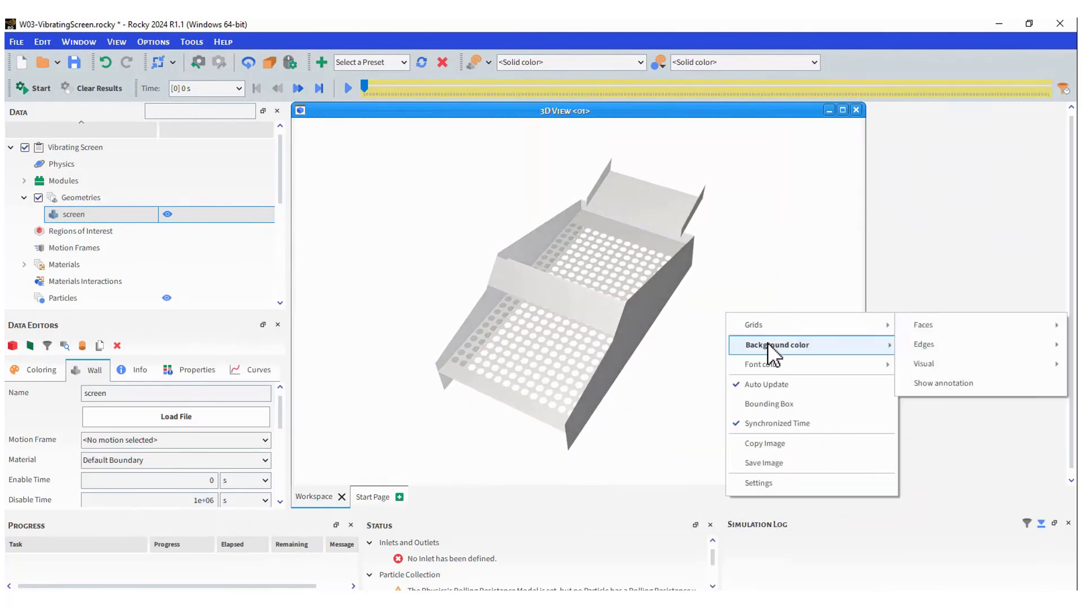
{"action": "mouse_move", "coordinate": [767, 343]}
{"action": "left_click", "coordinate": [924, 346]}
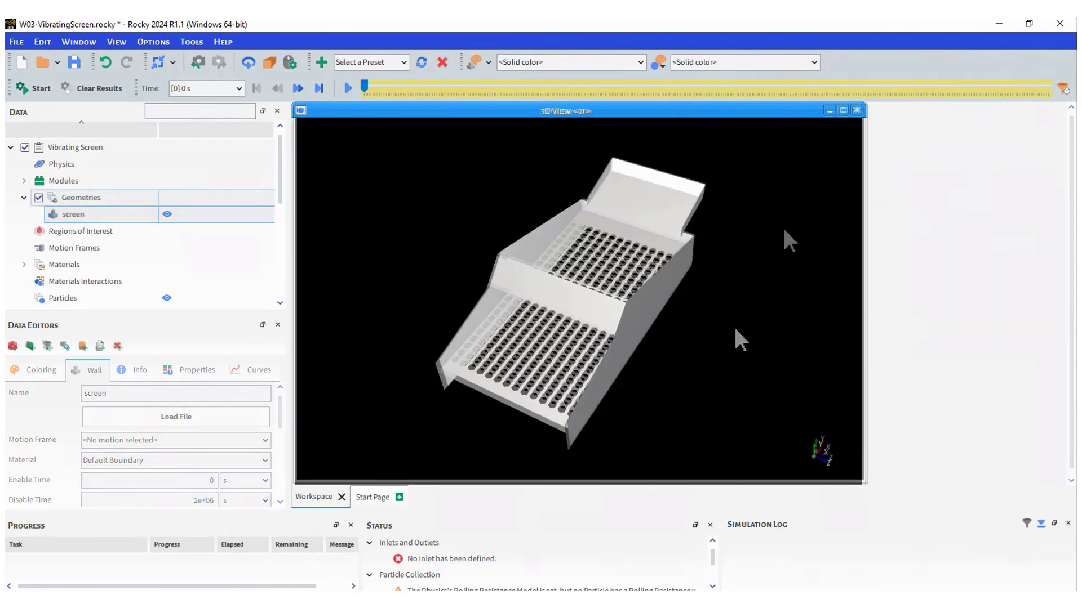
{"action": "key", "text": "Up"}
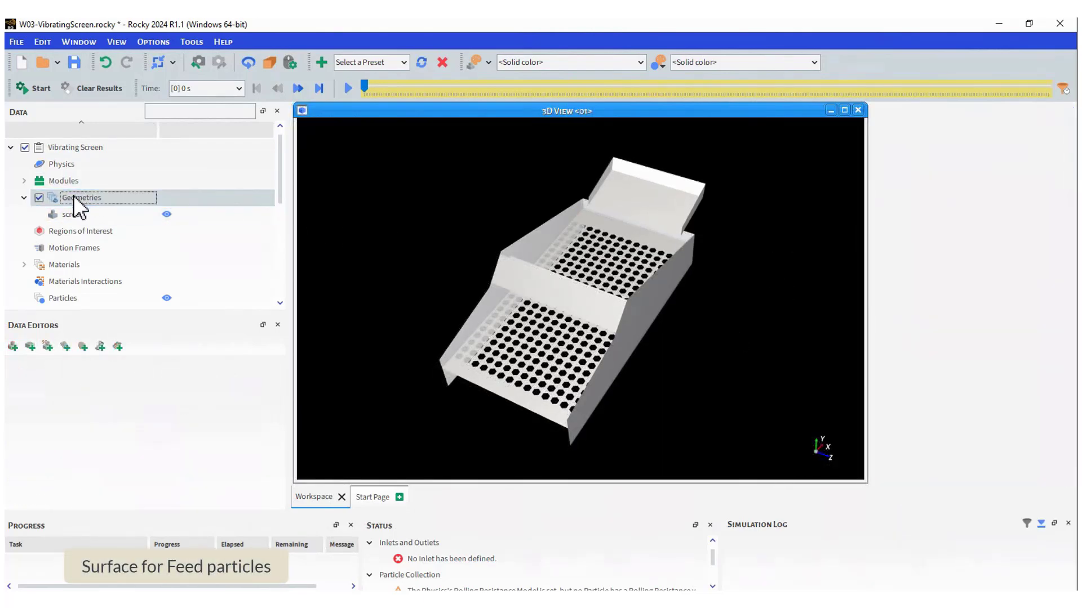
Step: Create a rectangular surface centred at X 3.5, Y 2 with width 2 m
{"action": "right_click", "coordinate": [74, 195]}
{"action": "left_click", "coordinate": [161, 251]}
{"action": "left_click", "coordinate": [112, 228]}
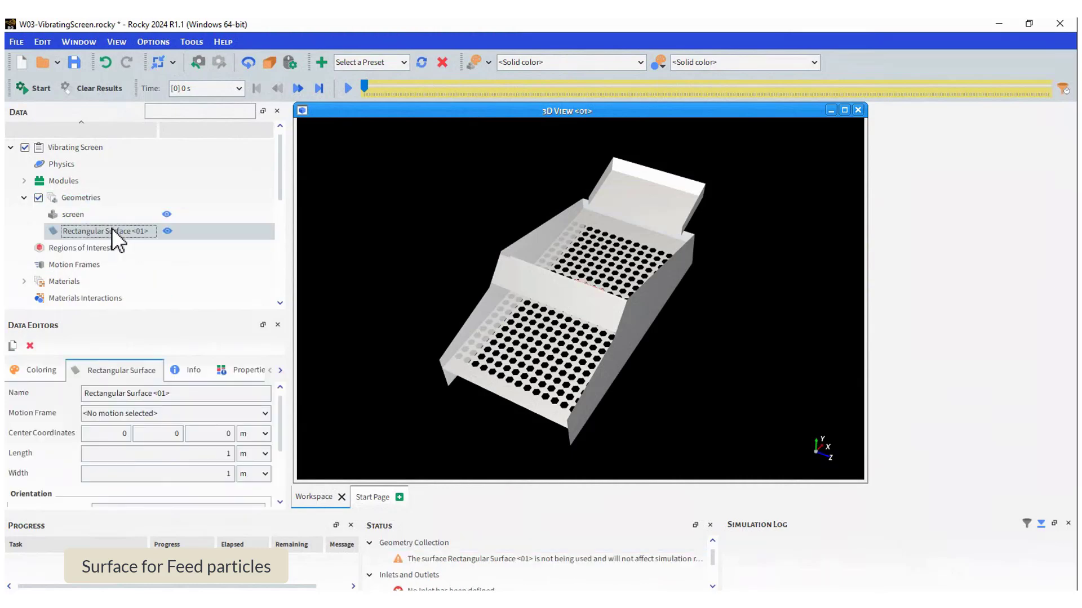
{"action": "left_click", "coordinate": [108, 435]}
{"action": "type", "text": "3.5"}
{"action": "left_click", "coordinate": [159, 434]}
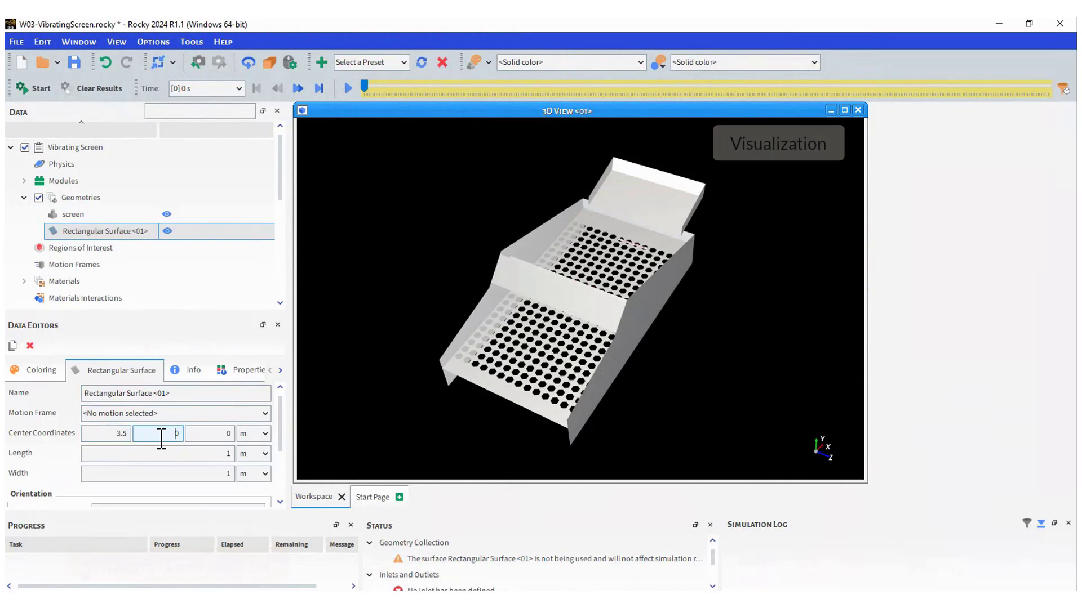
{"action": "type", "text": "2"}
{"action": "left_click", "coordinate": [228, 474]}
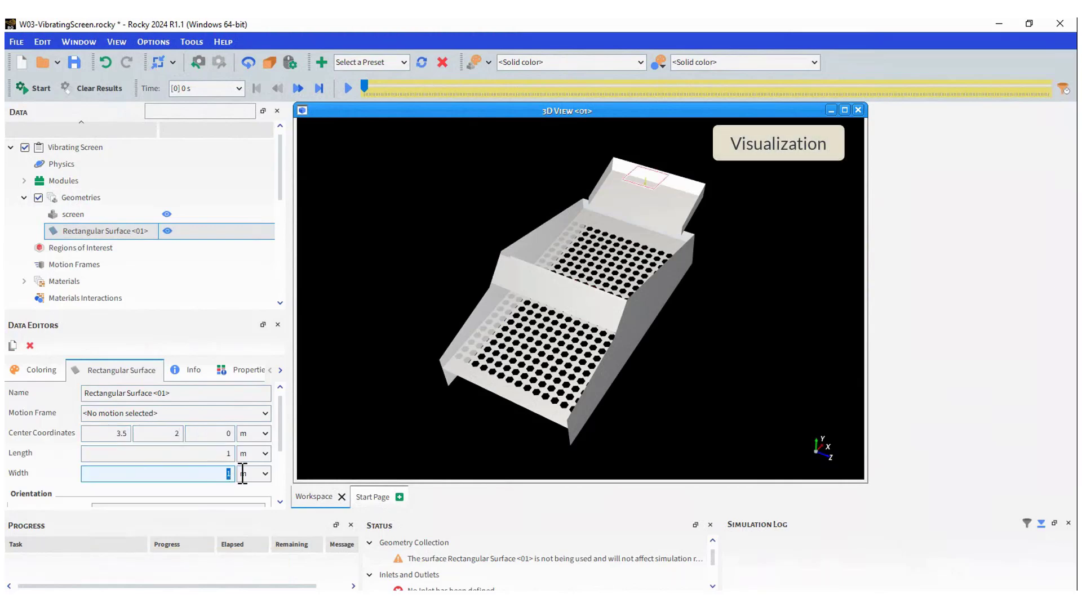
{"action": "type", "text": "2"}
{"action": "left_click_drag", "start_coordinate": [277, 417], "coordinate": [282, 387]}
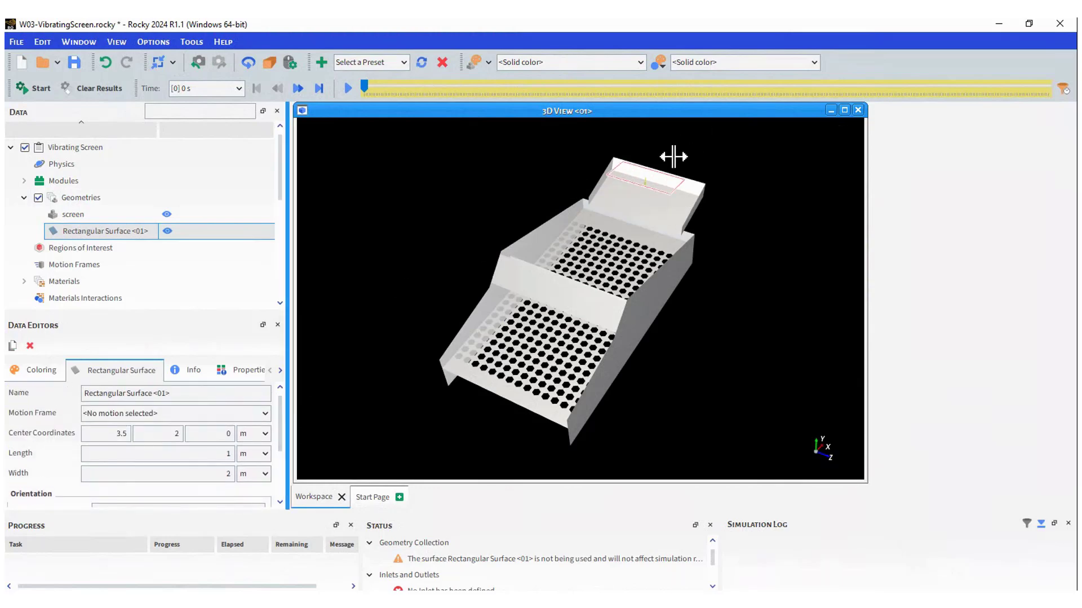
{"action": "scroll", "coordinate": [659, 152], "scroll_direction": "down", "scroll_amount": 2}
{"action": "scroll", "coordinate": [645, 213], "scroll_direction": "up", "scroll_amount": 1}
{"action": "scroll", "coordinate": [665, 192], "scroll_direction": "up", "scroll_amount": 5}
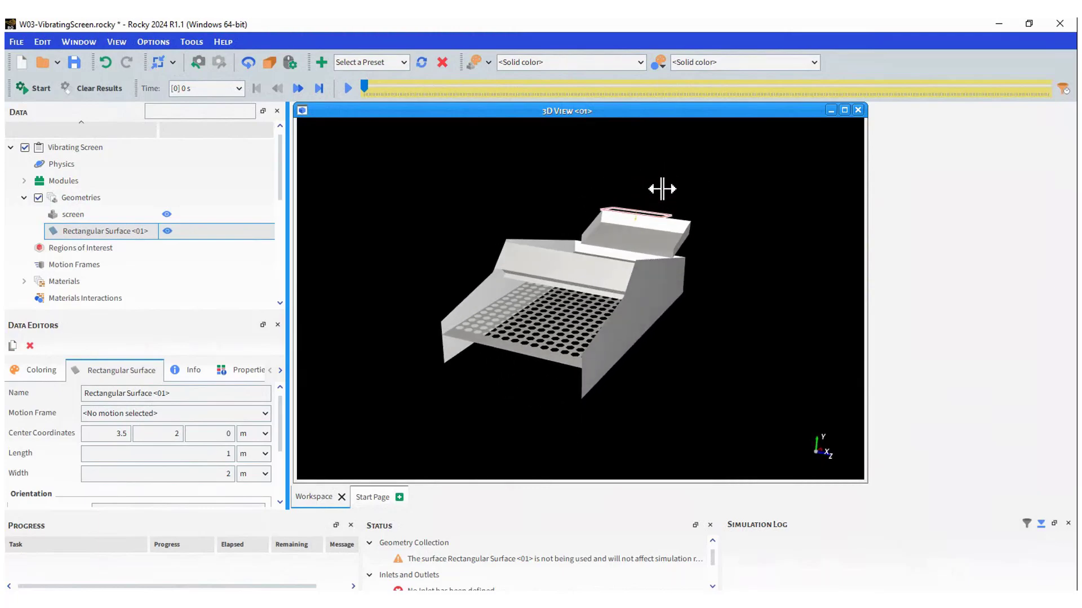
{"action": "scroll", "coordinate": [666, 189], "scroll_direction": "down", "scroll_amount": 2}
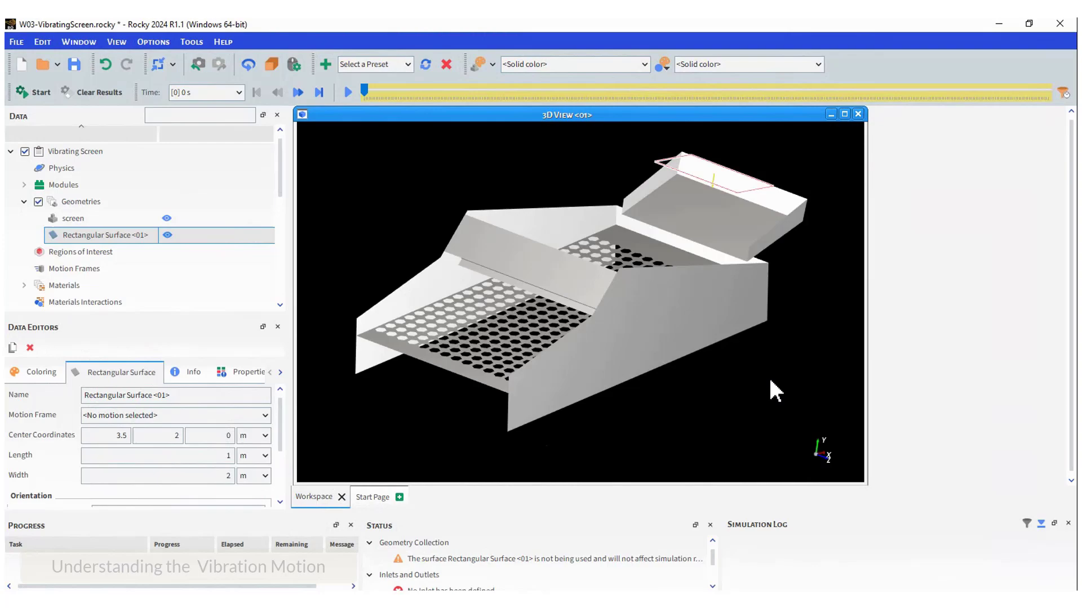
{"action": "left_click", "coordinate": [195, 66]}
{"action": "left_click", "coordinate": [195, 66]}
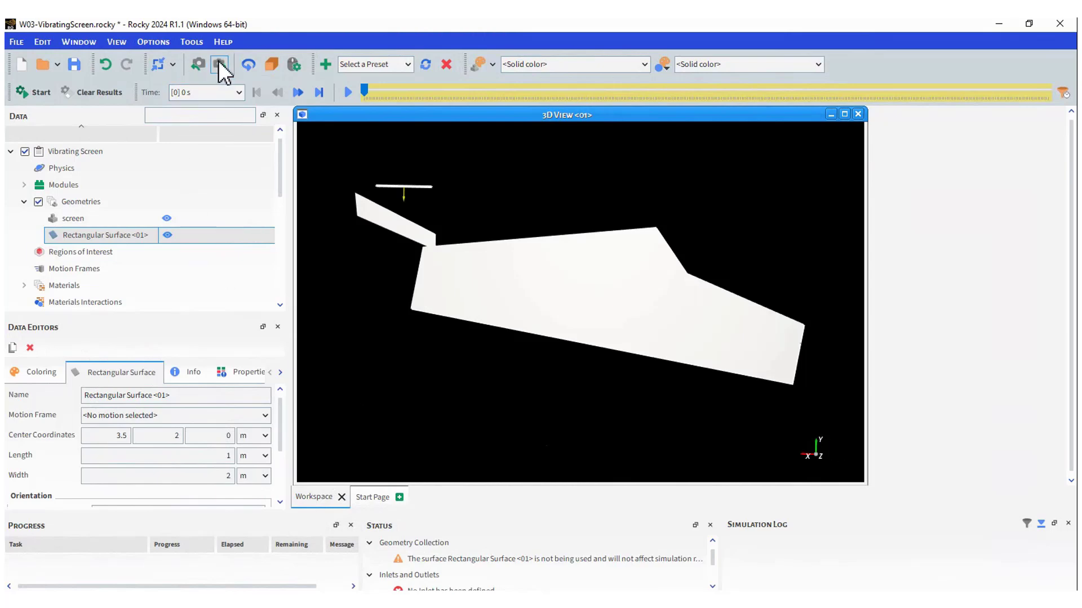
{"action": "left_click", "coordinate": [219, 62]}
{"action": "left_click", "coordinate": [219, 63]}
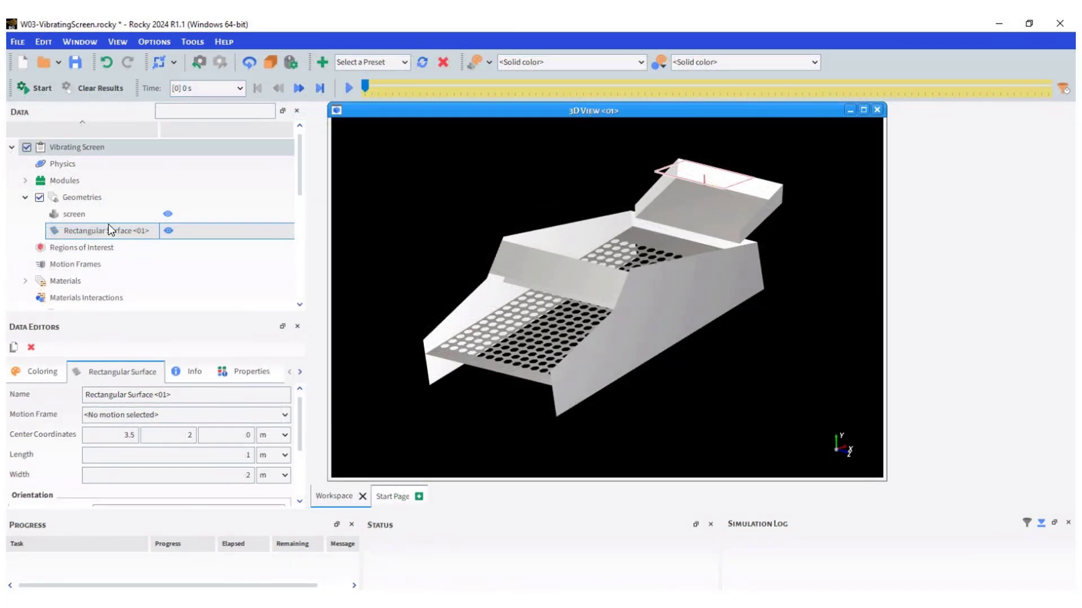
Step: Create a motion frame named 'Vibration Motion' with the vector's third component set to 1
{"action": "left_click", "coordinate": [75, 264]}
{"action": "right_click", "coordinate": [80, 265]}
{"action": "left_click", "coordinate": [128, 253]}
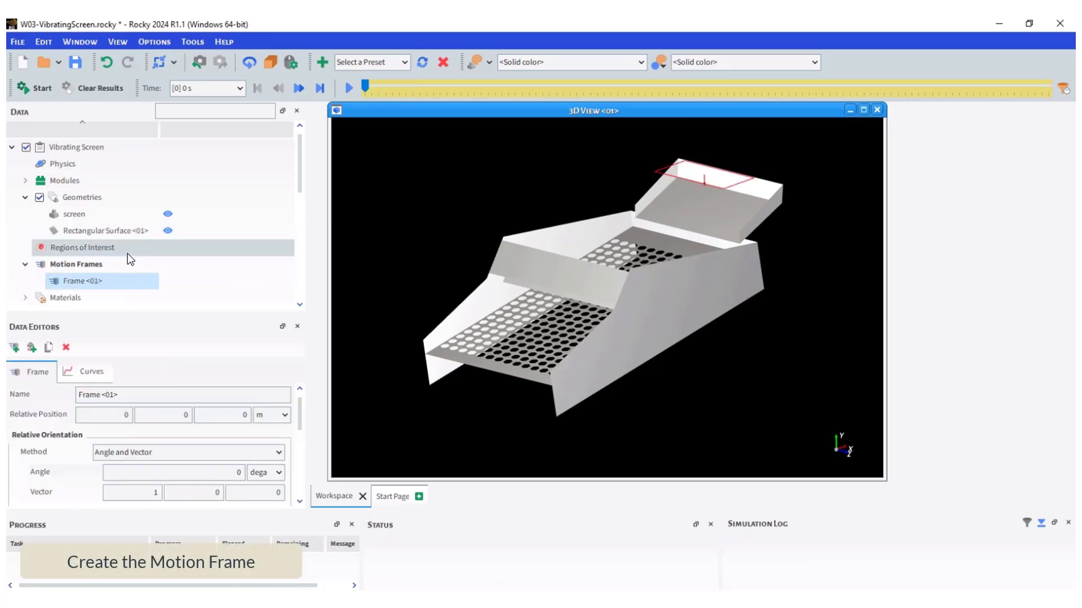
{"action": "left_click_drag", "start_coordinate": [121, 394], "coordinate": [68, 396]}
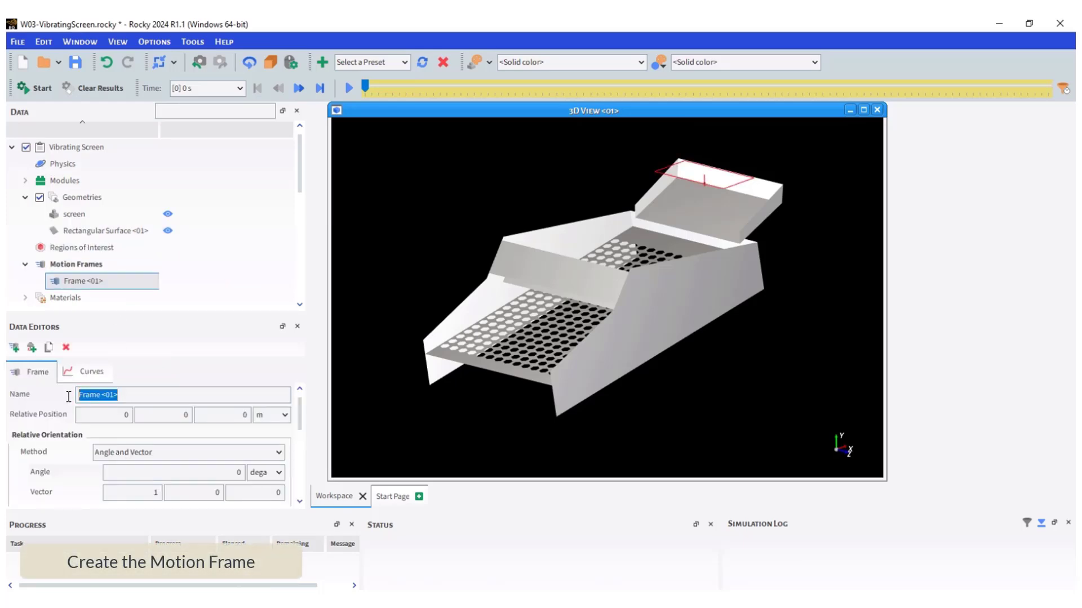
{"action": "type", "text": "Vibration Motion"}
{"action": "left_click", "coordinate": [245, 474]}
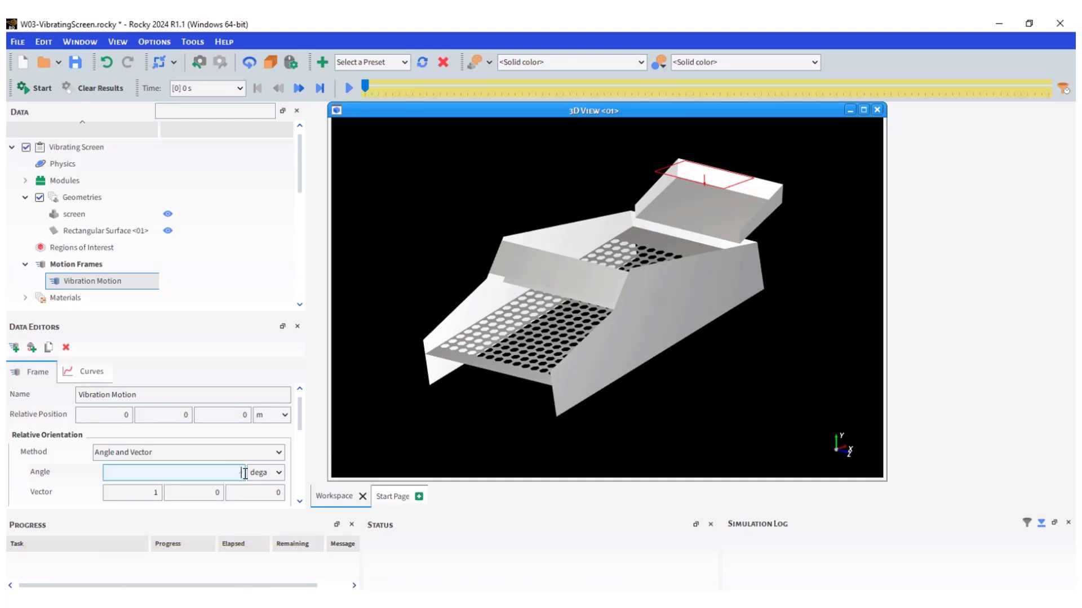
{"action": "left_click", "coordinate": [281, 493]}
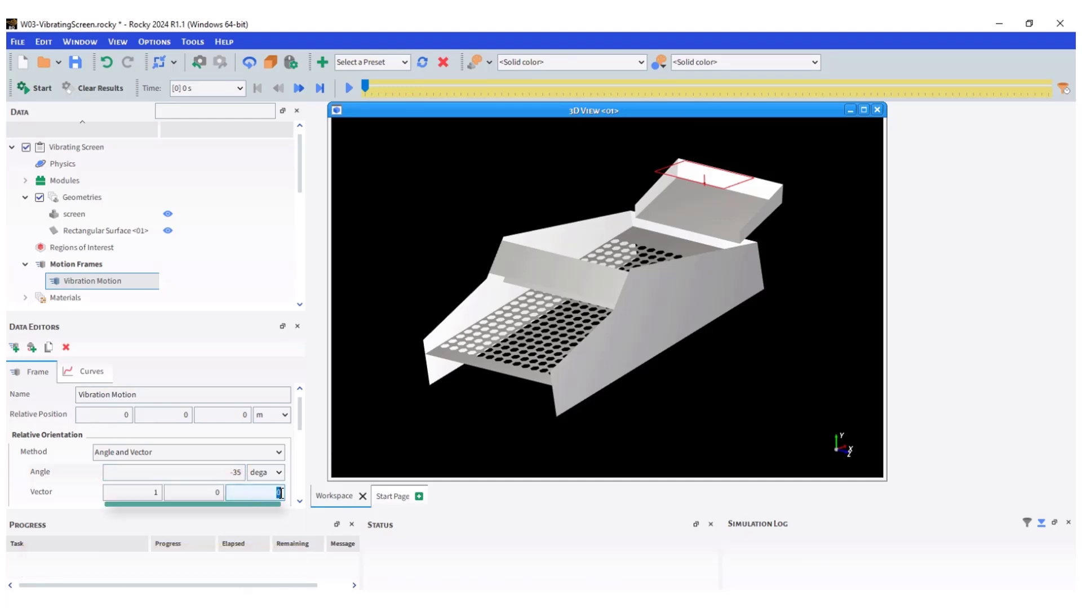
{"action": "type", "text": "1"}
{"action": "left_click_drag", "start_coordinate": [301, 410], "coordinate": [299, 457]}
Step: Add a periodic vibration motion with frequency linked to a Frequency variable of 15 Hz
{"action": "left_click", "coordinate": [255, 406]}
{"action": "left_click", "coordinate": [265, 484]}
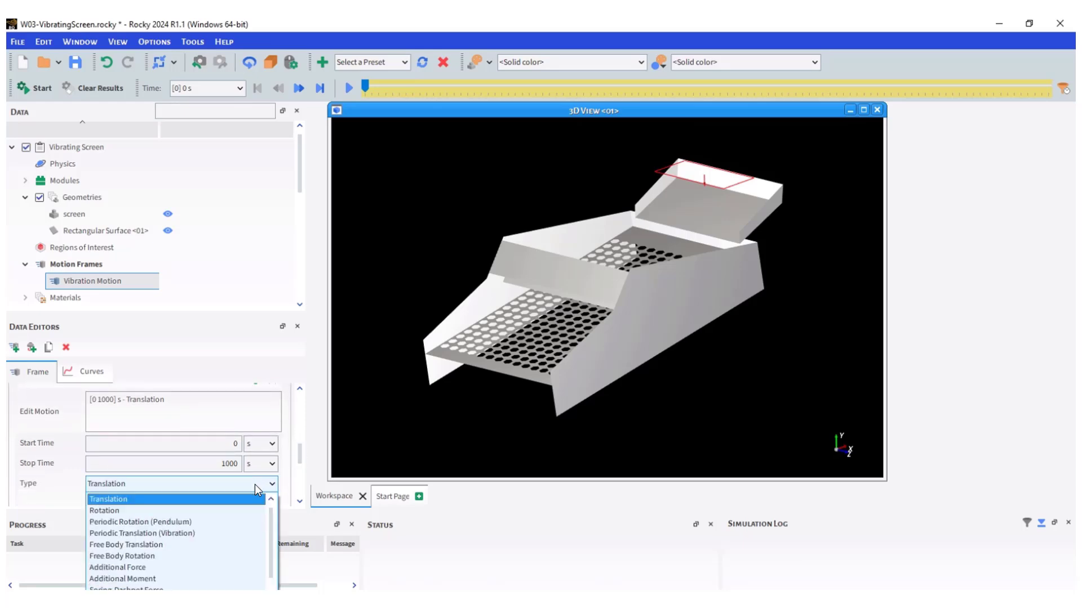
{"action": "left_click", "coordinate": [186, 533]}
{"action": "left_click_drag", "start_coordinate": [300, 447], "coordinate": [298, 455]}
{"action": "scroll", "coordinate": [300, 457], "scroll_direction": "down", "scroll_amount": 2}
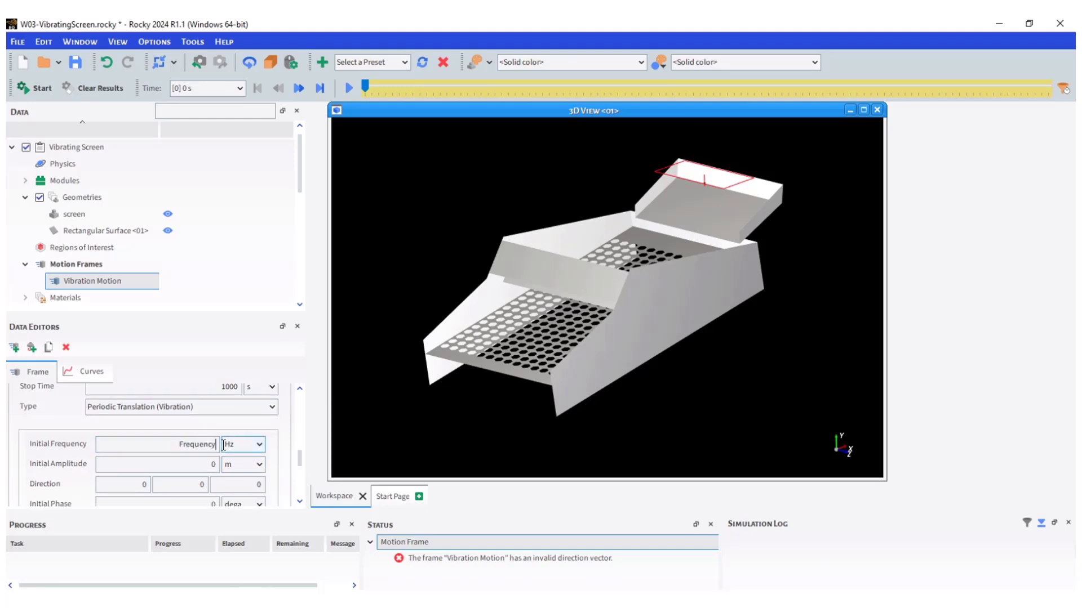
{"action": "key", "text": "Return"}
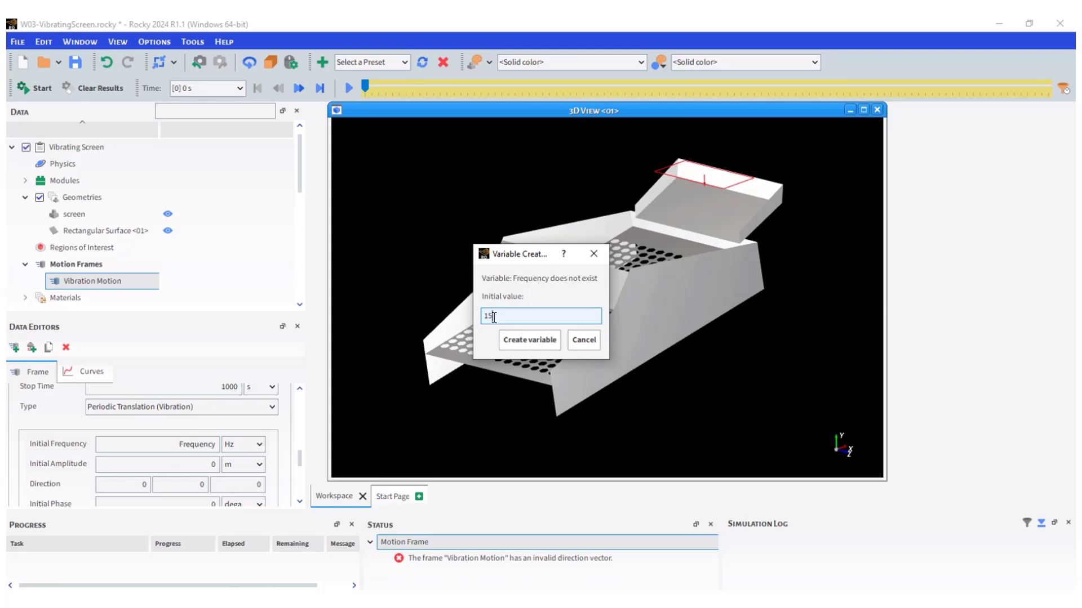
{"action": "left_click", "coordinate": [516, 341]}
Step: Link amplitude to an Amplitude variable of 0.02 m, set direction X to 1, and view Expressions/Variables
{"action": "double_click", "coordinate": [214, 463]}
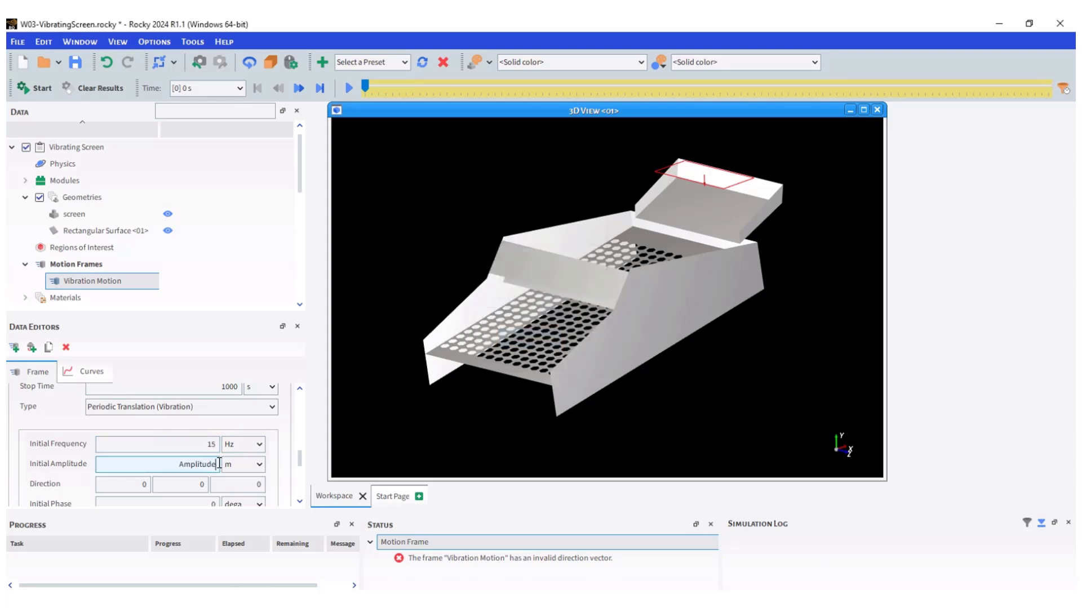
{"action": "type", "text": "Amplitude"}
{"action": "key", "text": "Return"}
{"action": "type", "text": "0.02"}
{"action": "key", "text": "Return"}
{"action": "double_click", "coordinate": [148, 485]}
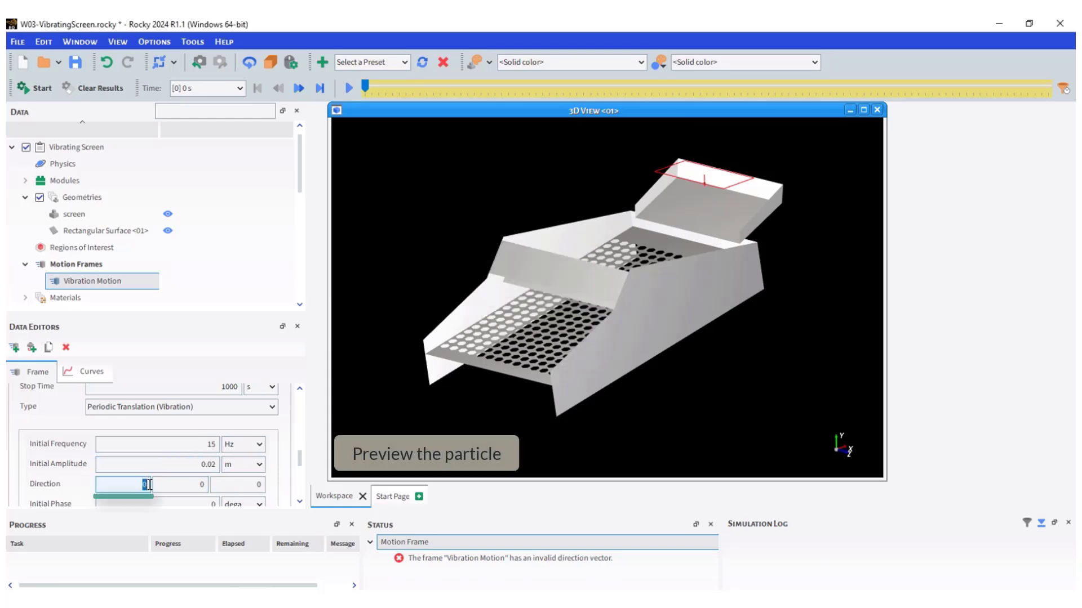
{"action": "type", "text": "1"}
{"action": "key", "text": "Return"}
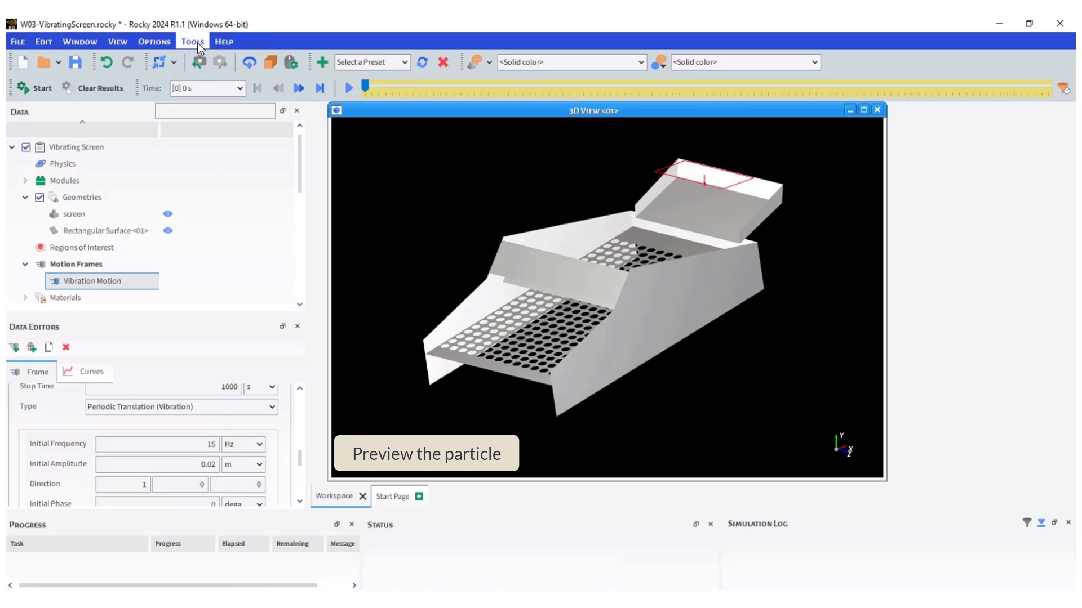
{"action": "left_click", "coordinate": [192, 41]}
{"action": "left_click", "coordinate": [214, 137]}
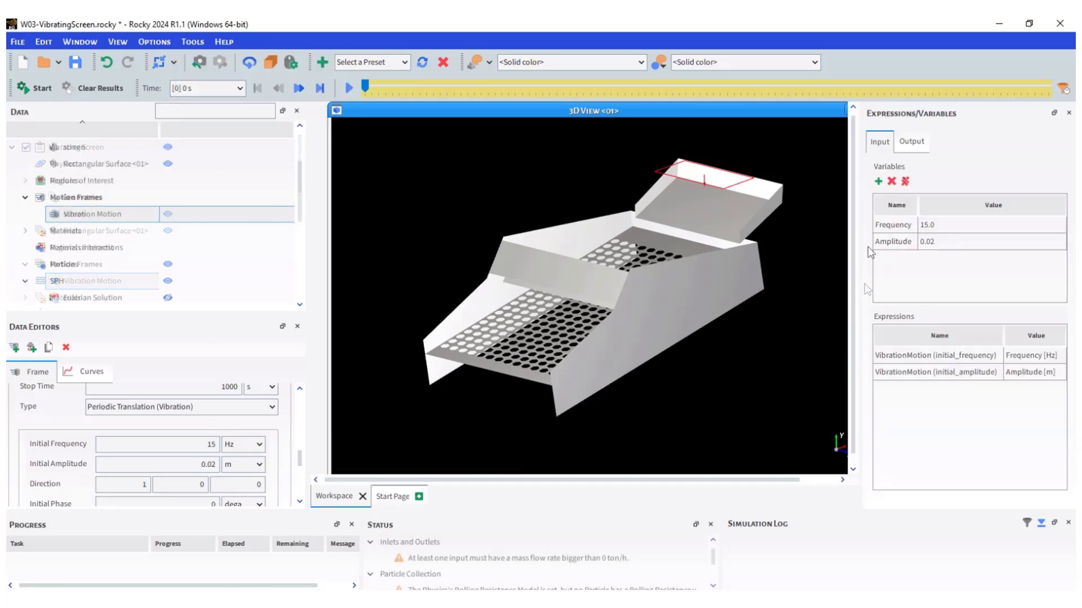
Step: Attach the screen geometry to Vibration Motion and review the Default Boundary and Default Particles materials
{"action": "left_click", "coordinate": [118, 148]}
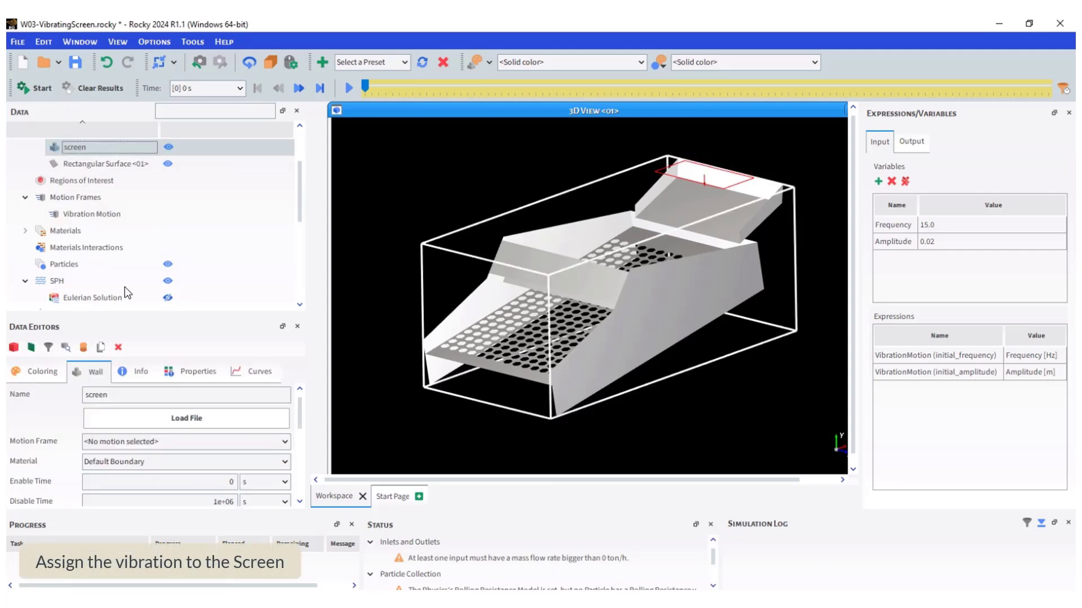
{"action": "left_click", "coordinate": [126, 441]}
{"action": "left_click", "coordinate": [124, 468]}
{"action": "left_click", "coordinate": [41, 232]}
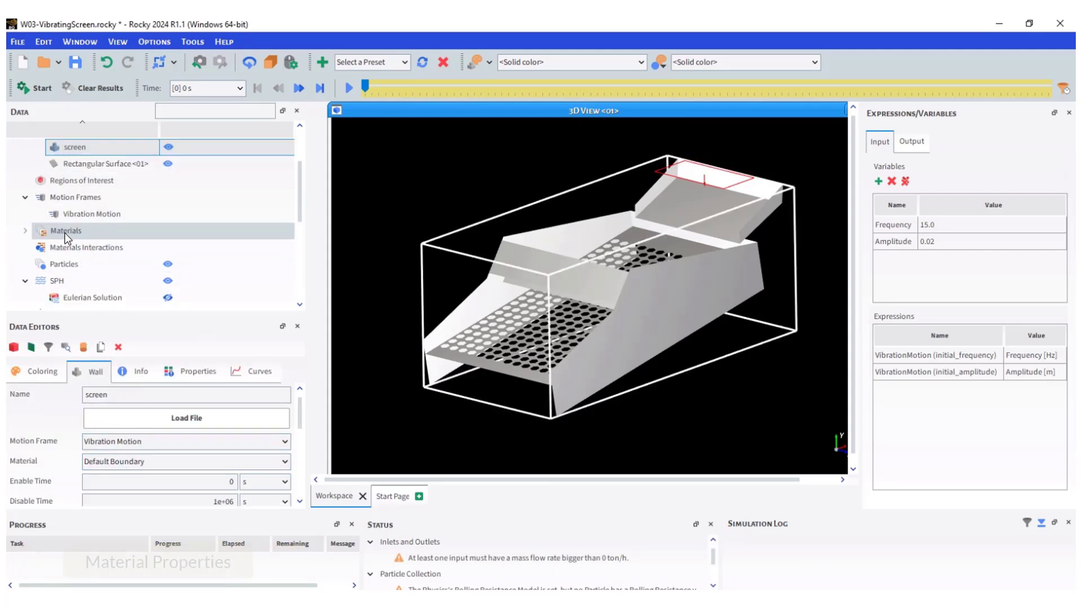
{"action": "left_click", "coordinate": [25, 231]}
{"action": "left_click", "coordinate": [99, 262]}
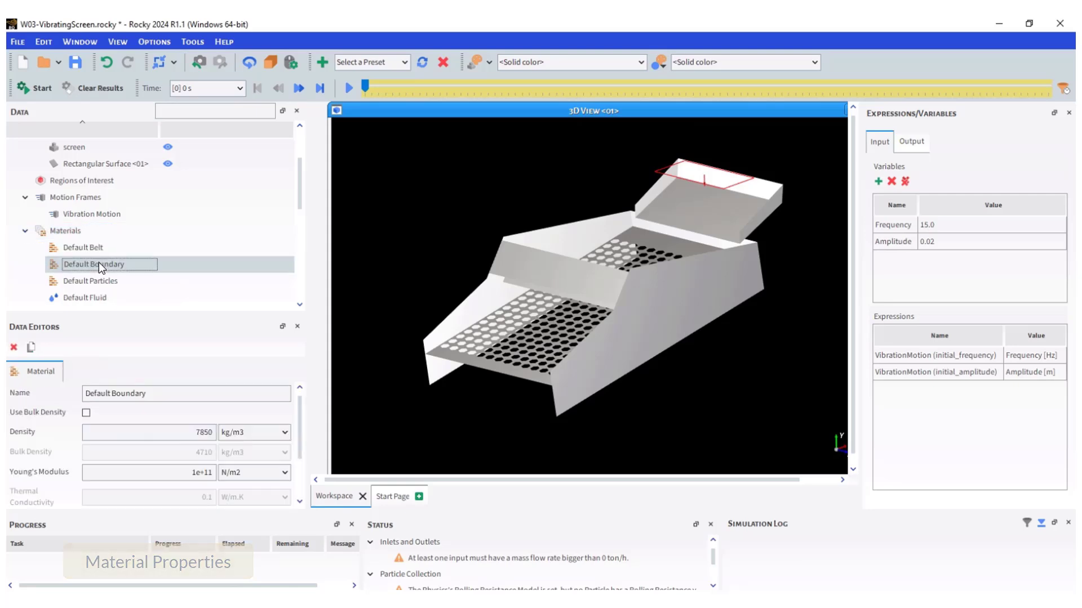
{"action": "scroll", "coordinate": [299, 439], "scroll_direction": "down", "scroll_amount": 2}
{"action": "scroll", "coordinate": [298, 440], "scroll_direction": "up", "scroll_amount": 2}
{"action": "left_click", "coordinate": [157, 281]}
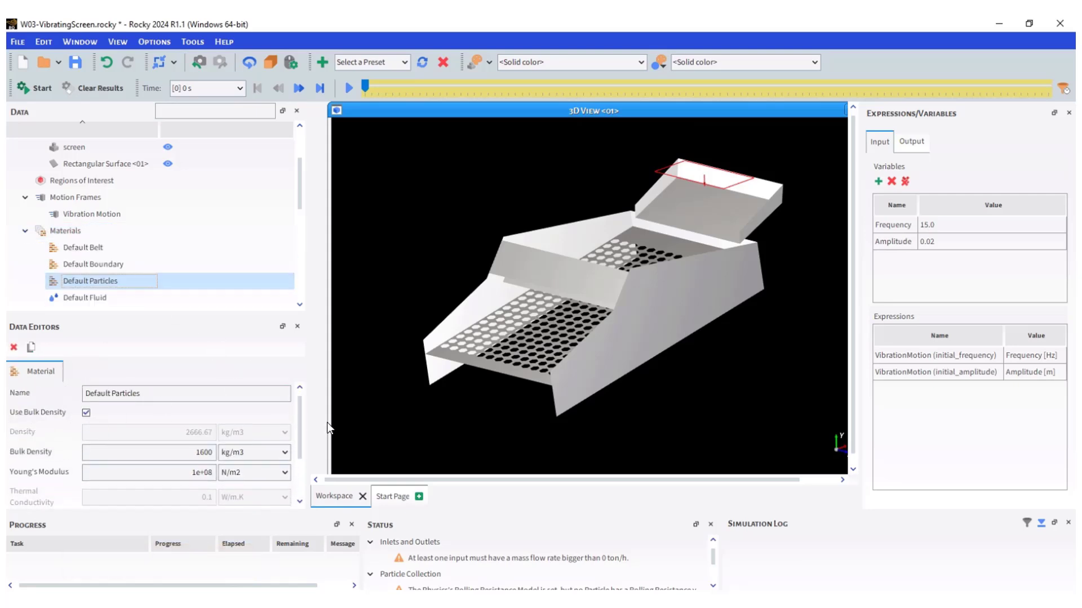
{"action": "left_click_drag", "start_coordinate": [300, 434], "coordinate": [299, 457]}
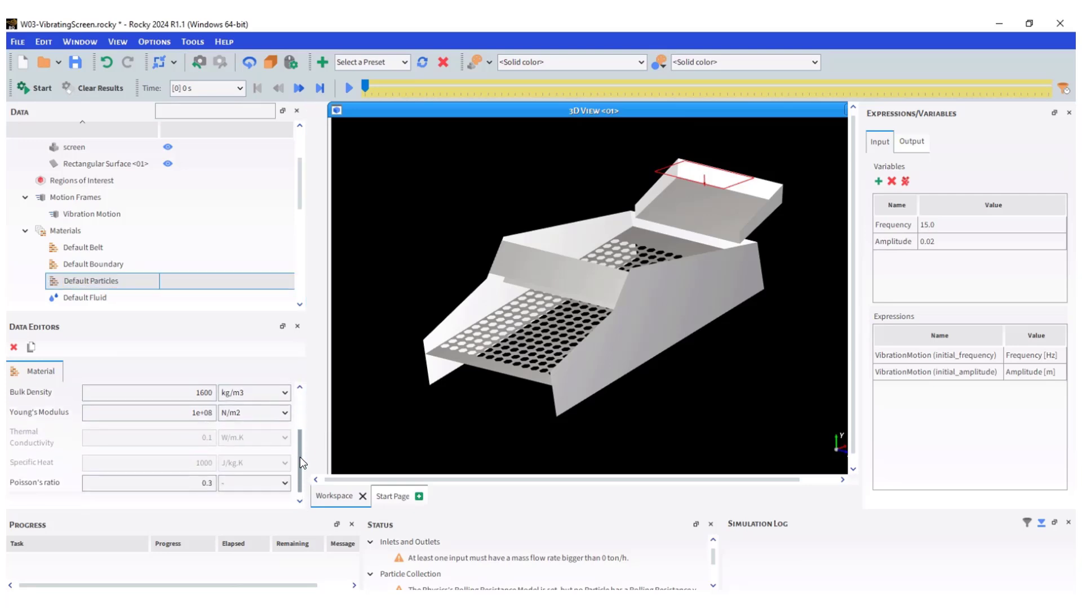
{"action": "left_click", "coordinate": [24, 231]}
Step: Select Default Particles for both materials in the Materials Interactions pair
{"action": "left_click", "coordinate": [69, 248]}
{"action": "left_click", "coordinate": [135, 375]}
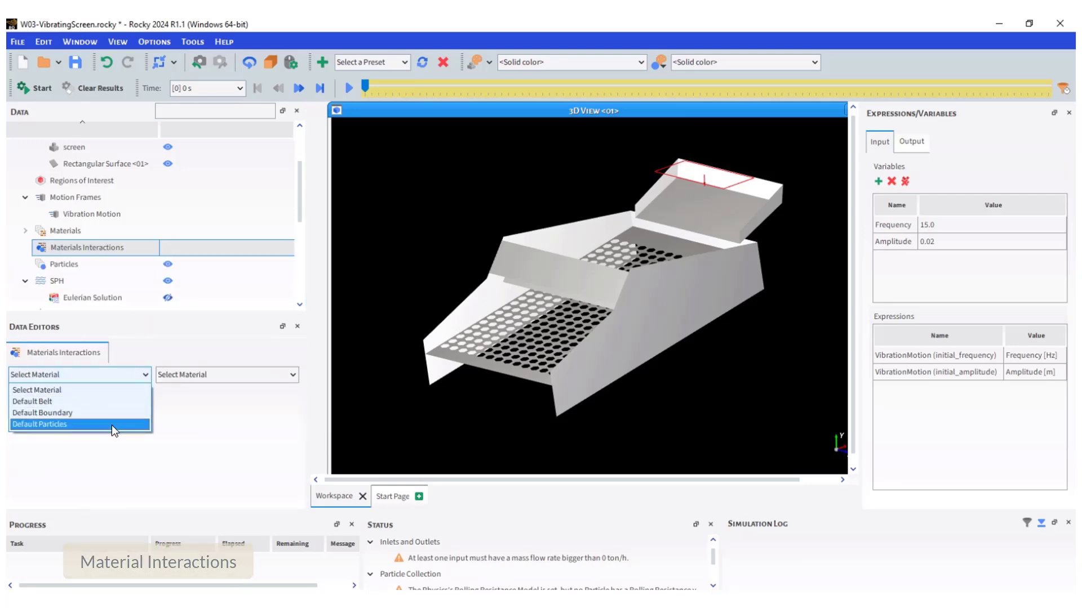
{"action": "left_click", "coordinate": [111, 425]}
{"action": "left_click", "coordinate": [226, 375]}
{"action": "left_click", "coordinate": [226, 415]}
{"action": "mouse_move", "coordinate": [300, 401]}
{"action": "left_mouse_down"}
{"action": "mouse_move", "coordinate": [300, 434]}
{"action": "mouse_move", "coordinate": [300, 383]}
{"action": "mouse_move", "coordinate": [299, 434]}
{"action": "mouse_move", "coordinate": [301, 392]}
{"action": "left_mouse_up"}
{"action": "left_click", "coordinate": [284, 375]}
{"action": "left_click", "coordinate": [261, 426]}
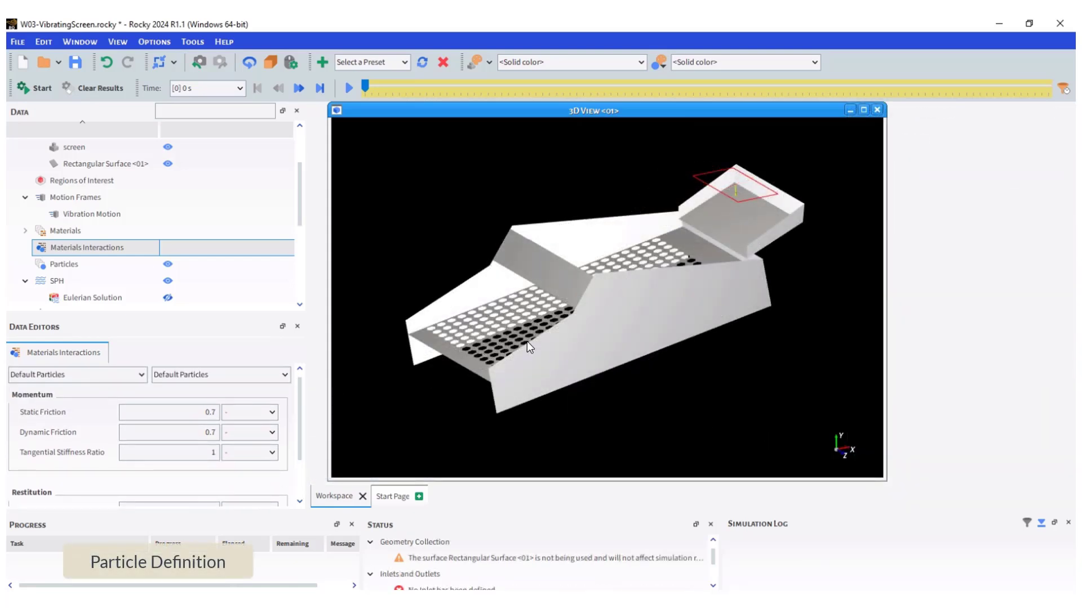
Step: Create a new particle and add three rows to its size distribution
{"action": "left_click", "coordinate": [112, 263]}
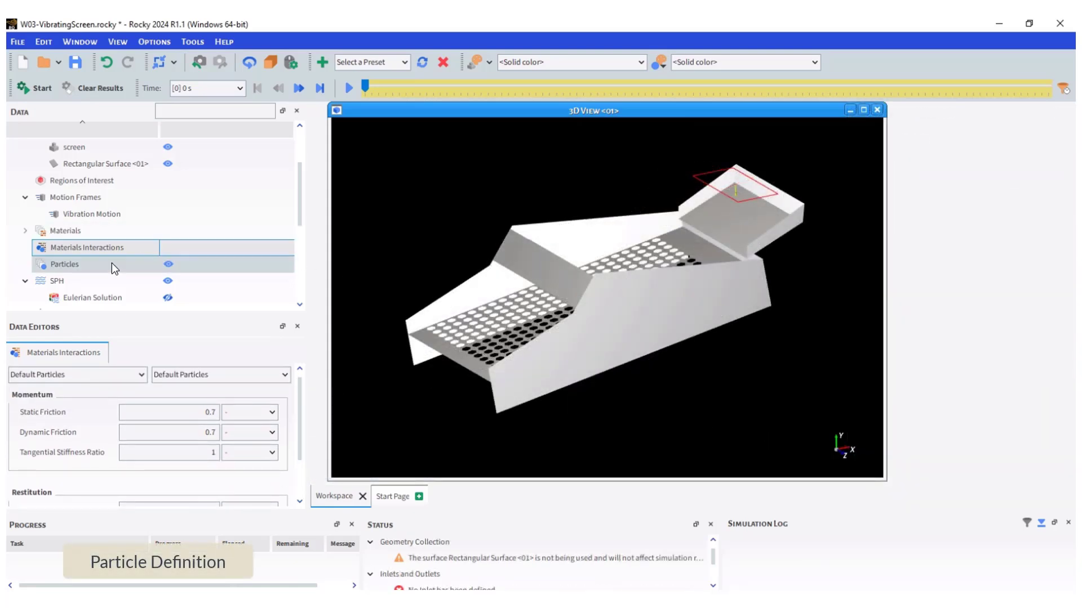
{"action": "right_click", "coordinate": [111, 262]}
{"action": "left_click", "coordinate": [169, 314]}
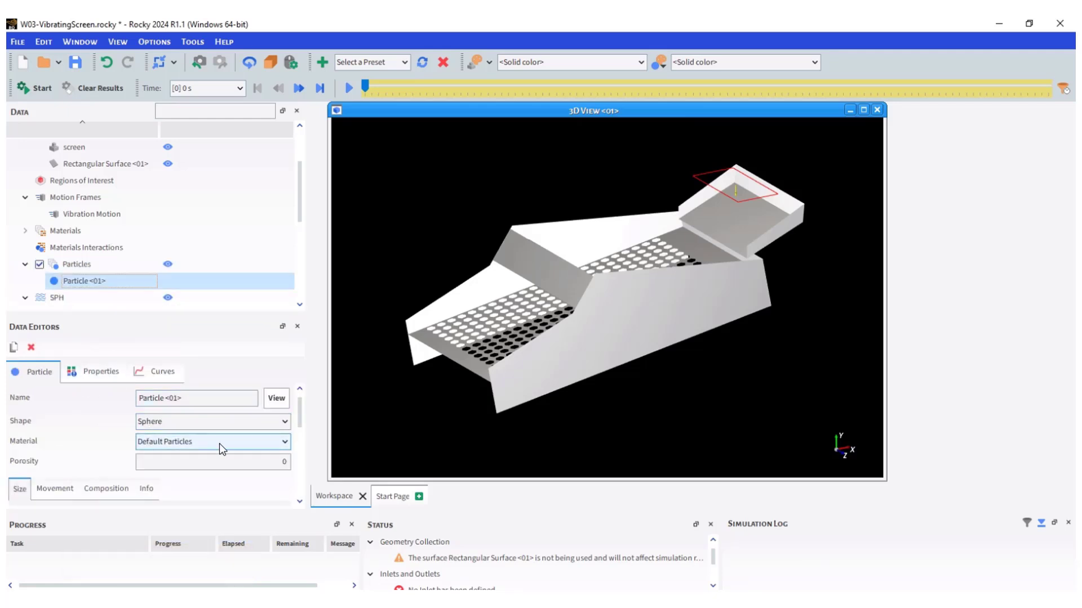
{"action": "left_click_drag", "start_coordinate": [299, 419], "coordinate": [298, 462]}
{"action": "left_click", "coordinate": [18, 402]}
{"action": "left_click", "coordinate": [18, 402]}
{"action": "left_click", "coordinate": [18, 401]}
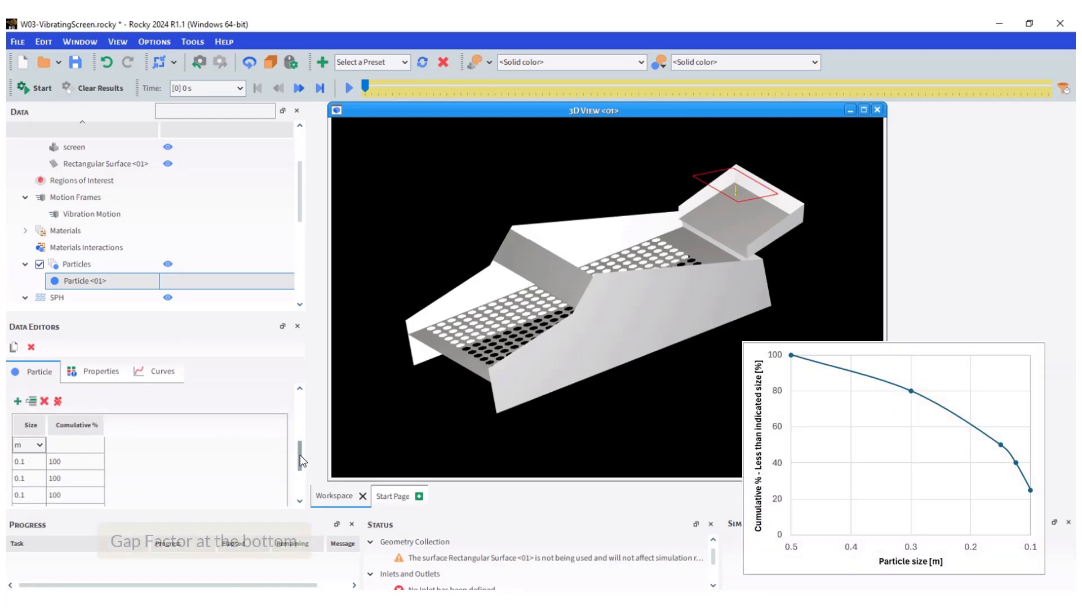
{"action": "left_click_drag", "start_coordinate": [299, 457], "coordinate": [296, 462]}
Step: Enter sizes 0.5, 0.3, 0.15, 0.125, 0.1 m with cumulative percentages 100, 80, 50, 40
{"action": "left_click", "coordinate": [28, 427]}
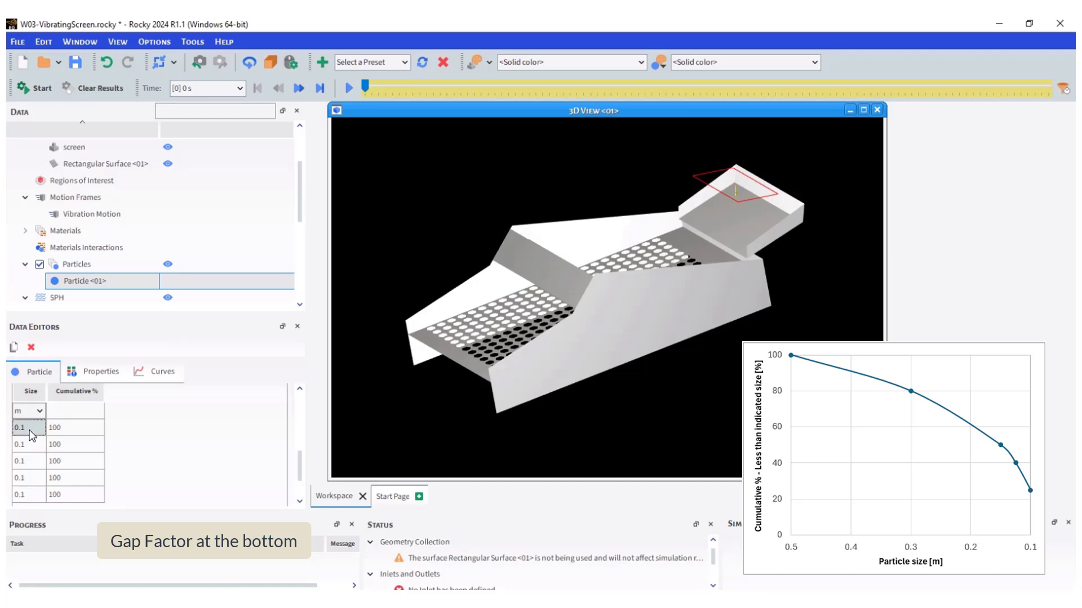
{"action": "type", "text": "0.5"}
{"action": "left_click", "coordinate": [40, 445]}
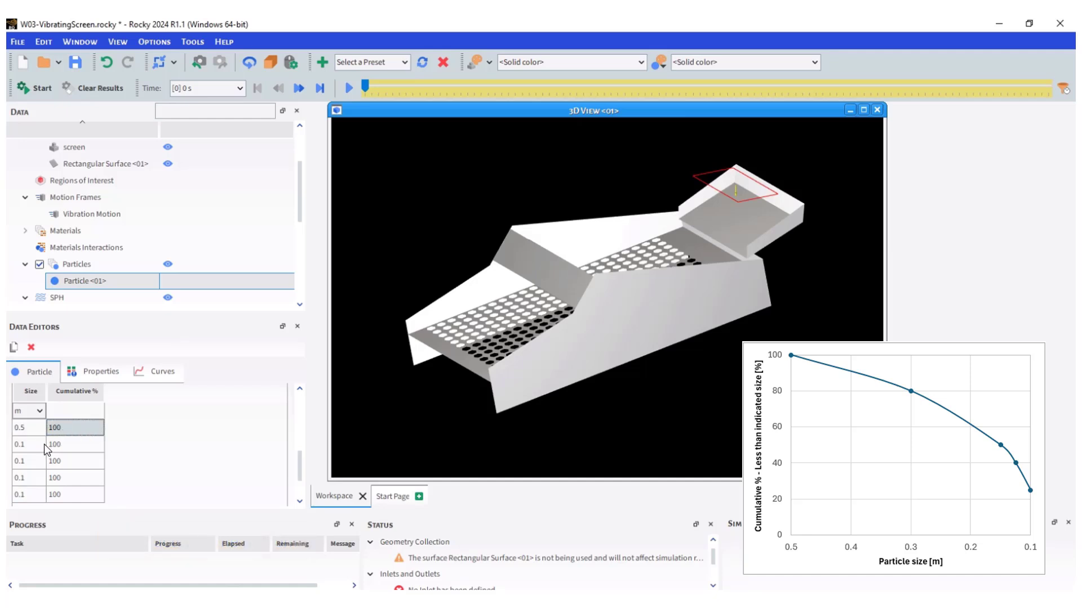
{"action": "type", "text": "0.3"}
{"action": "left_click", "coordinate": [52, 445]}
{"action": "type", "text": "80"}
{"action": "left_click", "coordinate": [39, 462]}
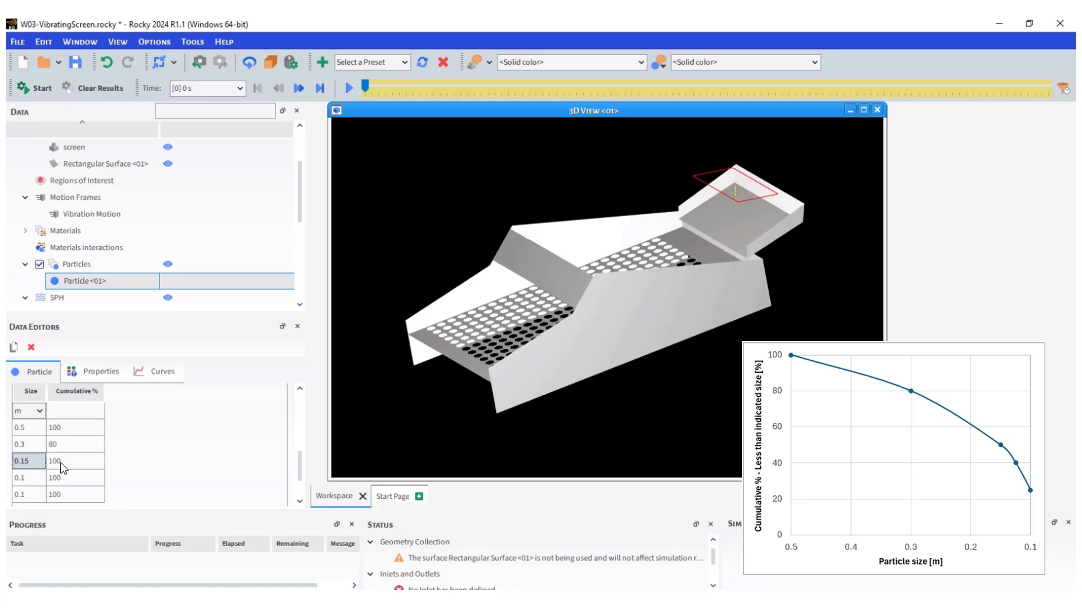
{"action": "type", "text": "50"}
{"action": "left_click", "coordinate": [36, 480]}
{"action": "type", "text": "0"}
{"action": "left_click", "coordinate": [88, 478]}
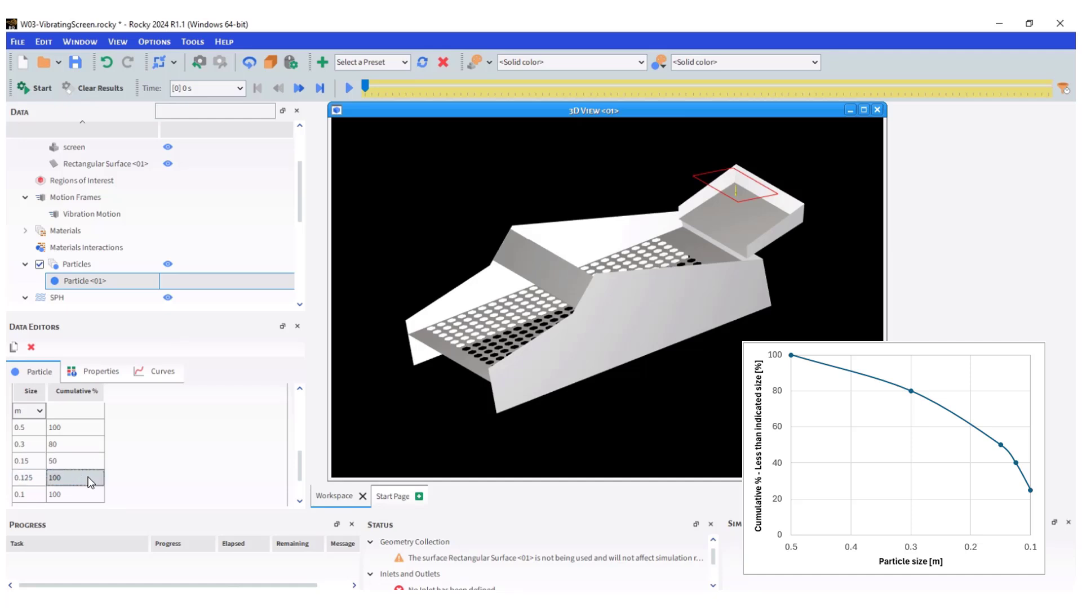
{"action": "type", "text": "40"}
{"action": "left_click", "coordinate": [86, 490]}
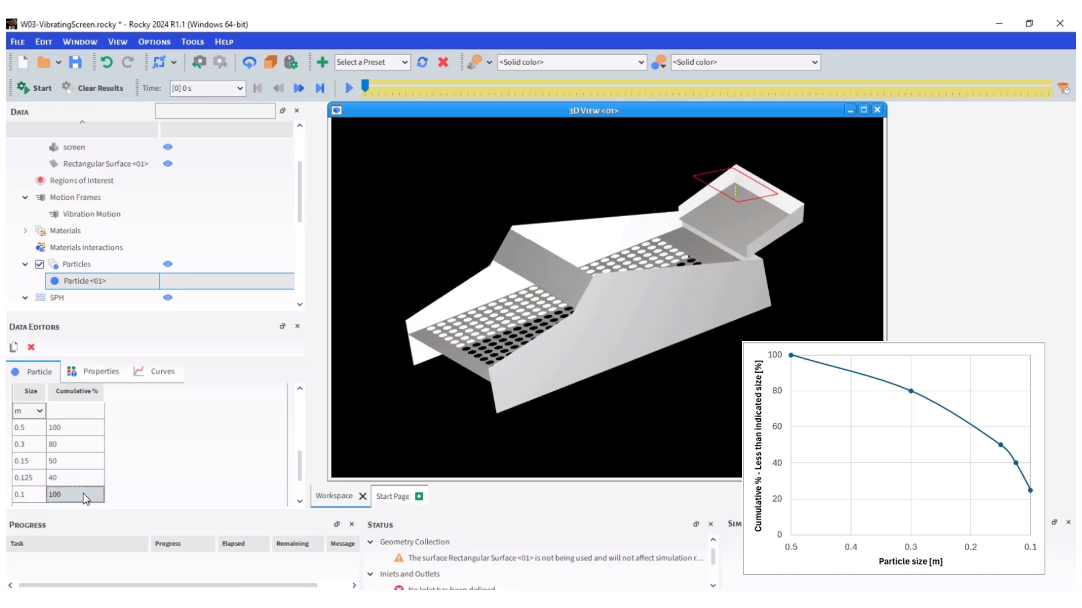
{"action": "left_click_drag", "start_coordinate": [300, 471], "coordinate": [237, 431]}
Step: Set the particle's rolling resistance to 0.35 in its movement settings
{"action": "left_click", "coordinate": [57, 420]}
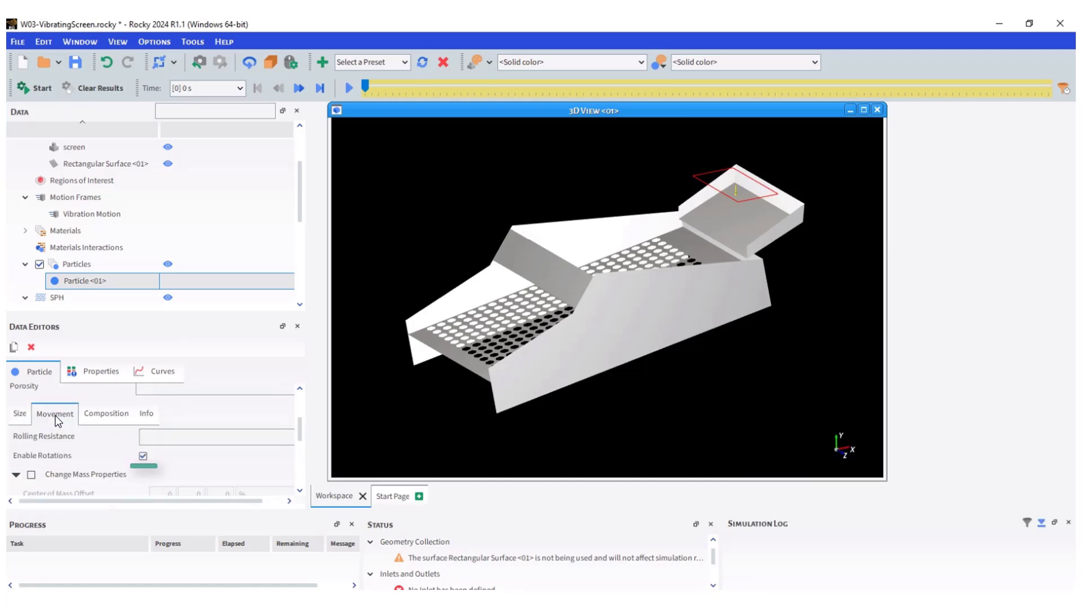
{"action": "left_click_drag", "start_coordinate": [141, 498], "coordinate": [187, 501]}
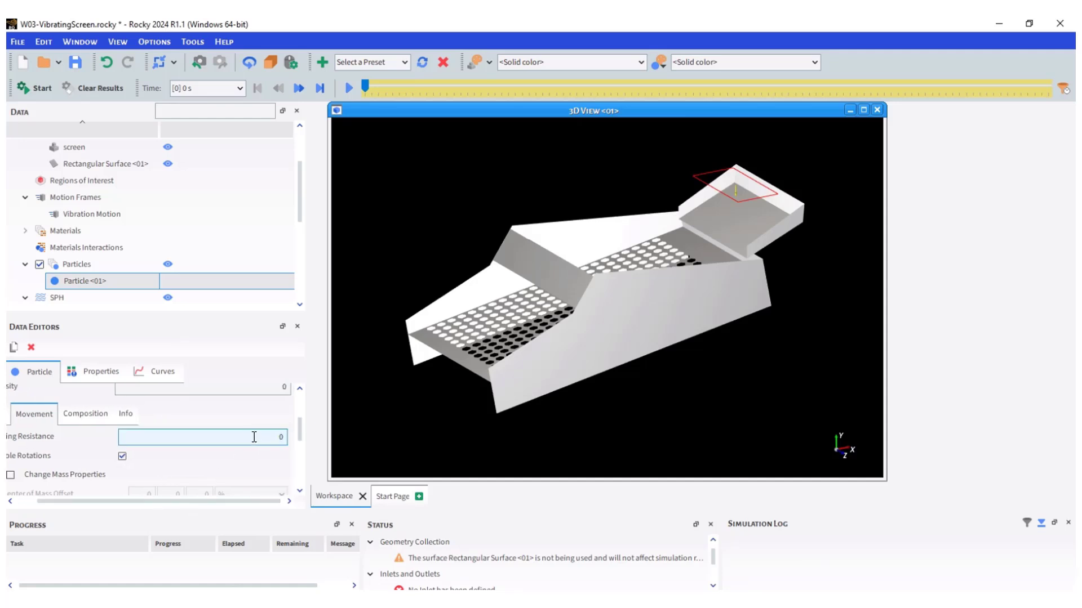
{"action": "left_click", "coordinate": [280, 437]}
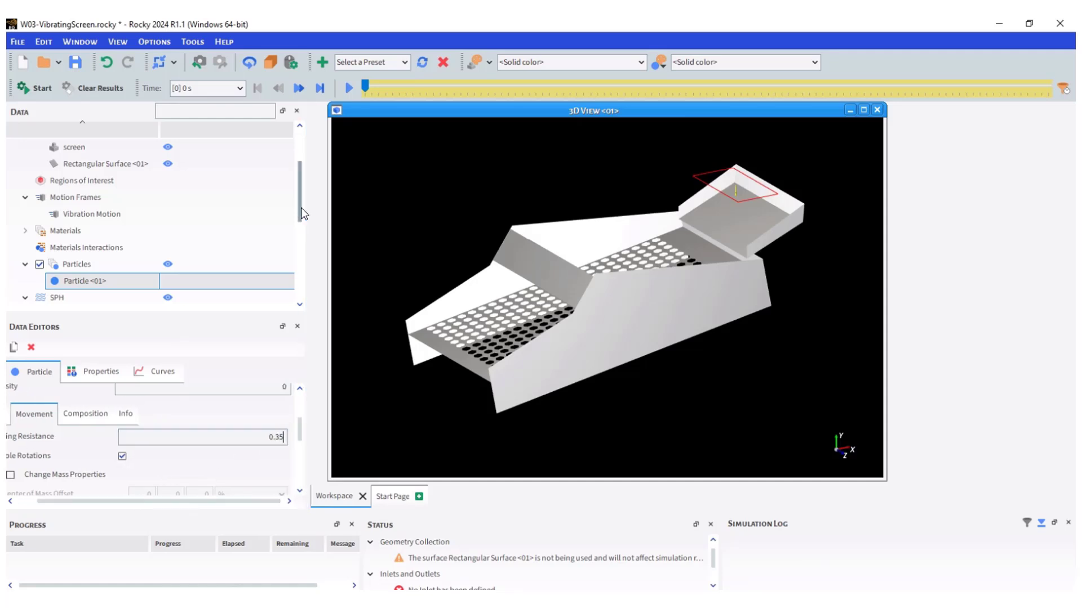
{"action": "left_click_drag", "start_coordinate": [301, 213], "coordinate": [301, 233]}
Step: Create Particle Inlet <01> with Rectangular Surface <01> as its entry point
{"action": "left_click", "coordinate": [100, 278]}
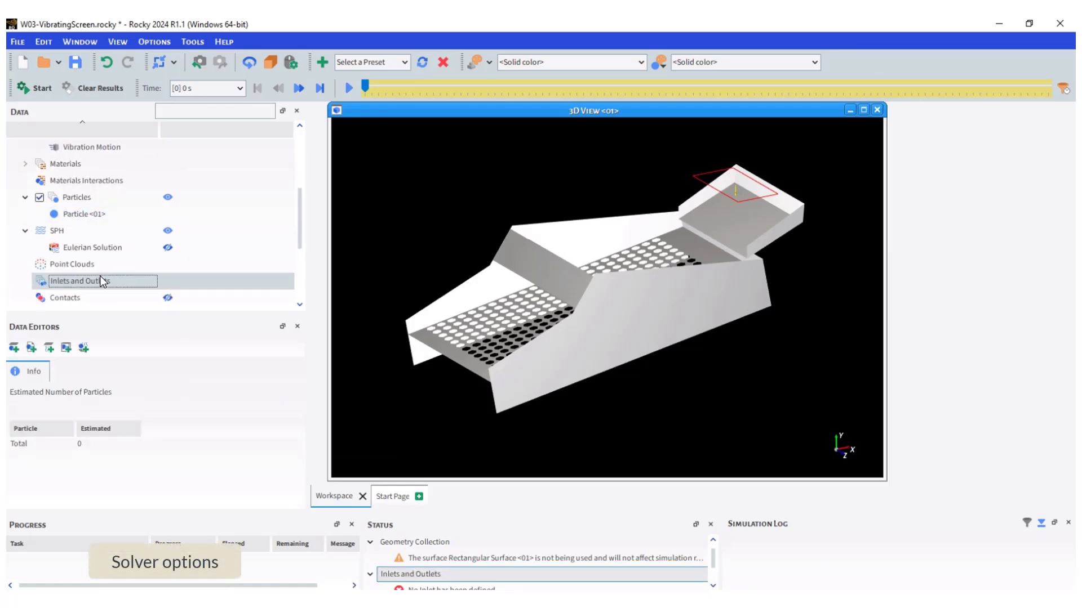
{"action": "right_click", "coordinate": [100, 278]}
{"action": "left_click", "coordinate": [155, 273]}
{"action": "left_click", "coordinate": [70, 299]}
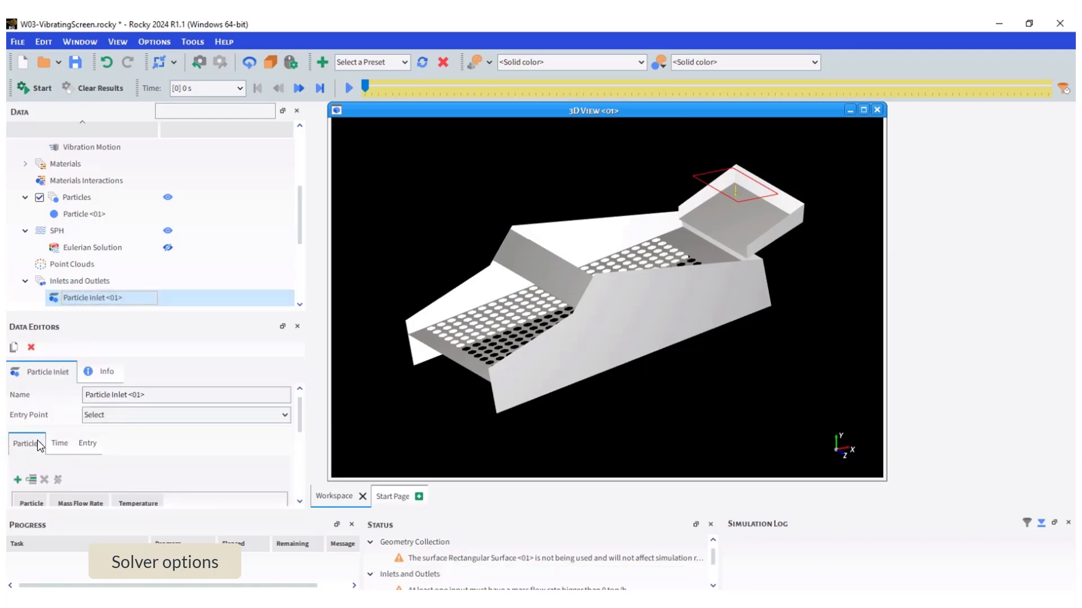
{"action": "left_click", "coordinate": [271, 413]}
{"action": "left_click", "coordinate": [228, 439]}
{"action": "left_click_drag", "start_coordinate": [300, 414], "coordinate": [300, 445]}
Step: Feed Particle <01> through the inlet at a 2000 t/h mass flow rate
{"action": "left_click", "coordinate": [18, 420]}
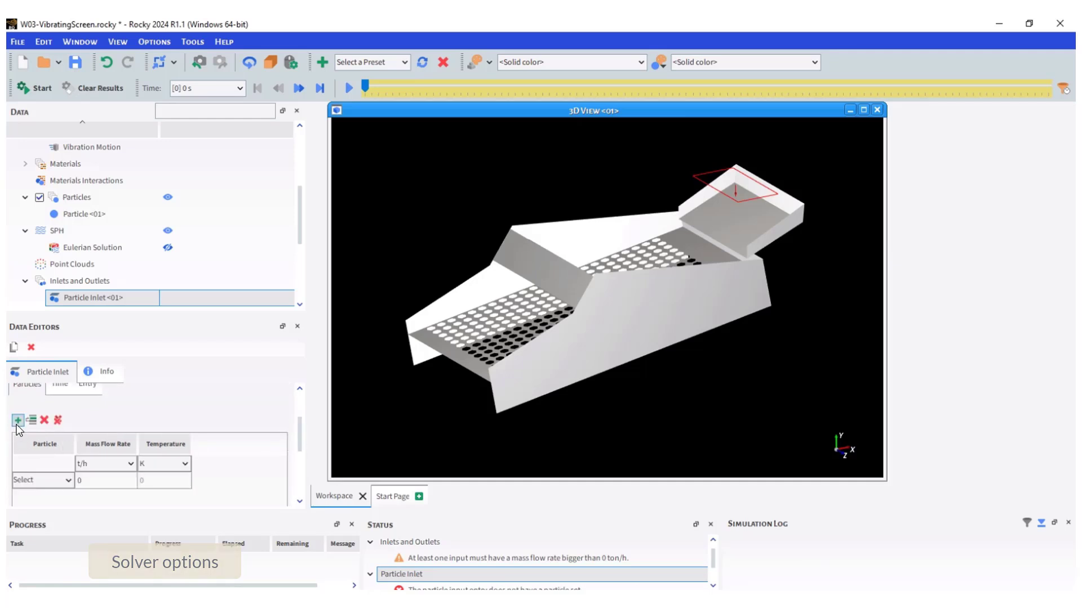
{"action": "left_click", "coordinate": [56, 480]}
{"action": "left_click", "coordinate": [56, 506]}
{"action": "left_click", "coordinate": [97, 481]}
{"action": "type", "text": "2000"}
{"action": "key", "text": "Return"}
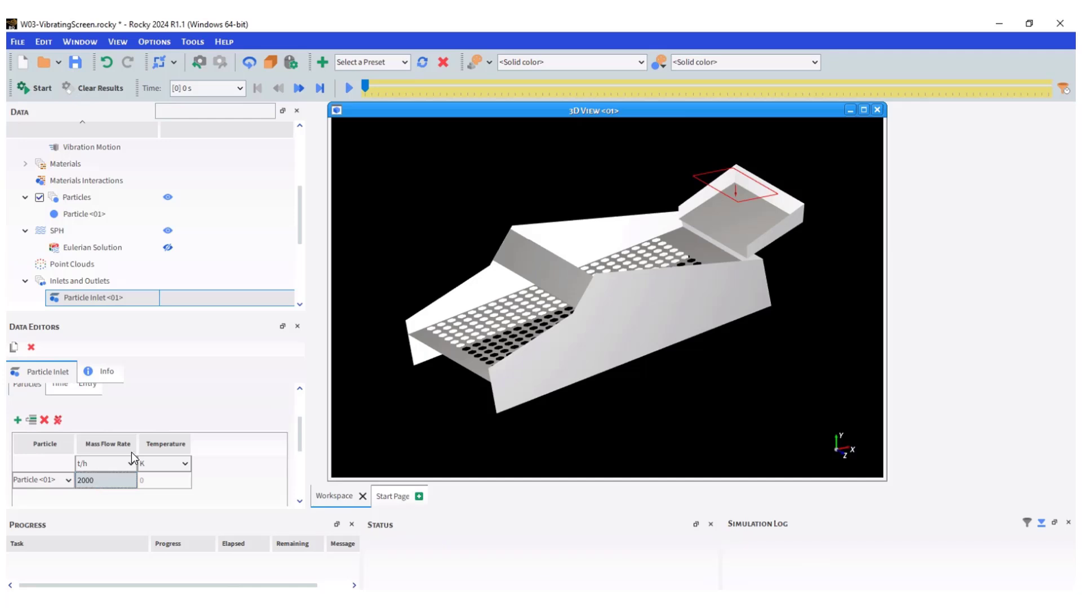
Step: In the inlet's Time settings, set injection to run from 0 s to 10 s
{"action": "left_click_drag", "start_coordinate": [300, 441], "coordinate": [299, 423]}
{"action": "left_click", "coordinate": [60, 413]}
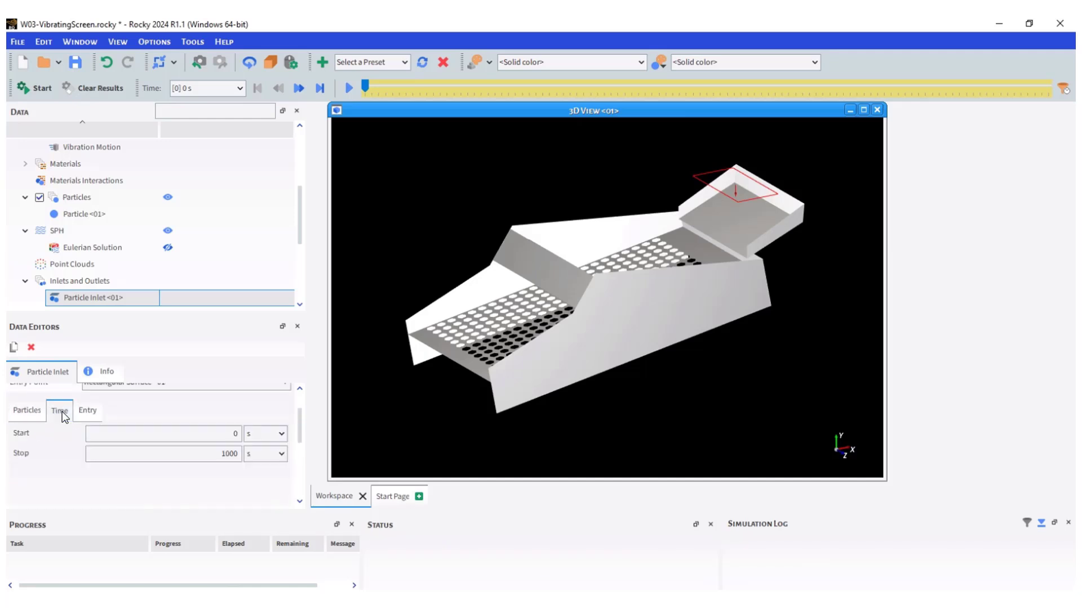
{"action": "double_click", "coordinate": [228, 454]}
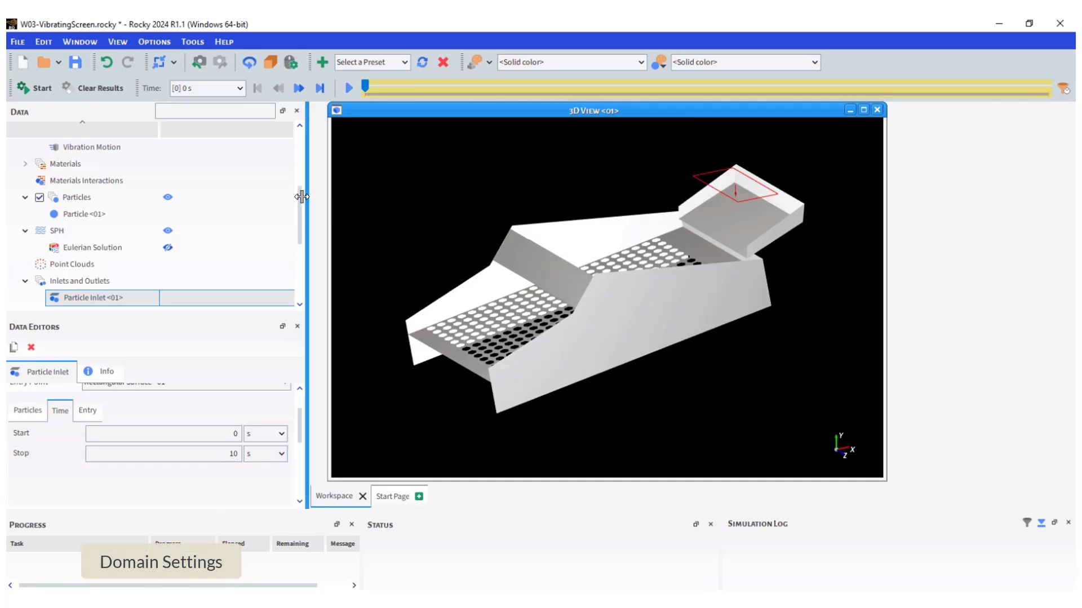
Step: Enter the domain's minimum limits of -4.8, -1.8, -2.3 m
{"action": "left_click_drag", "start_coordinate": [302, 200], "coordinate": [303, 246]}
{"action": "left_click", "coordinate": [107, 248]}
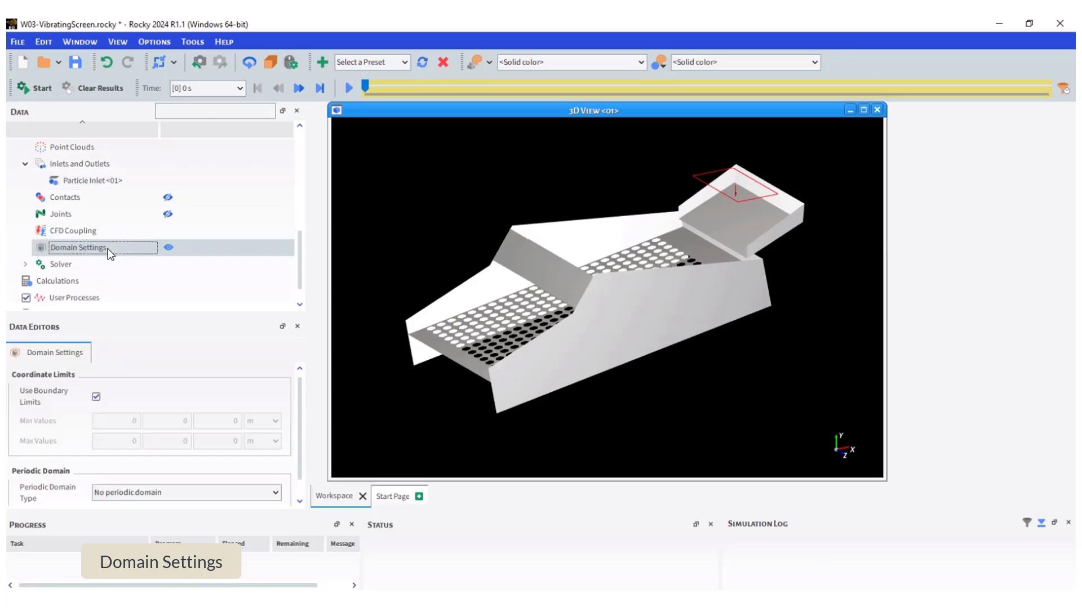
{"action": "double_click", "coordinate": [120, 420]}
{"action": "type", "text": "-4.8"}
{"action": "double_click", "coordinate": [156, 422]}
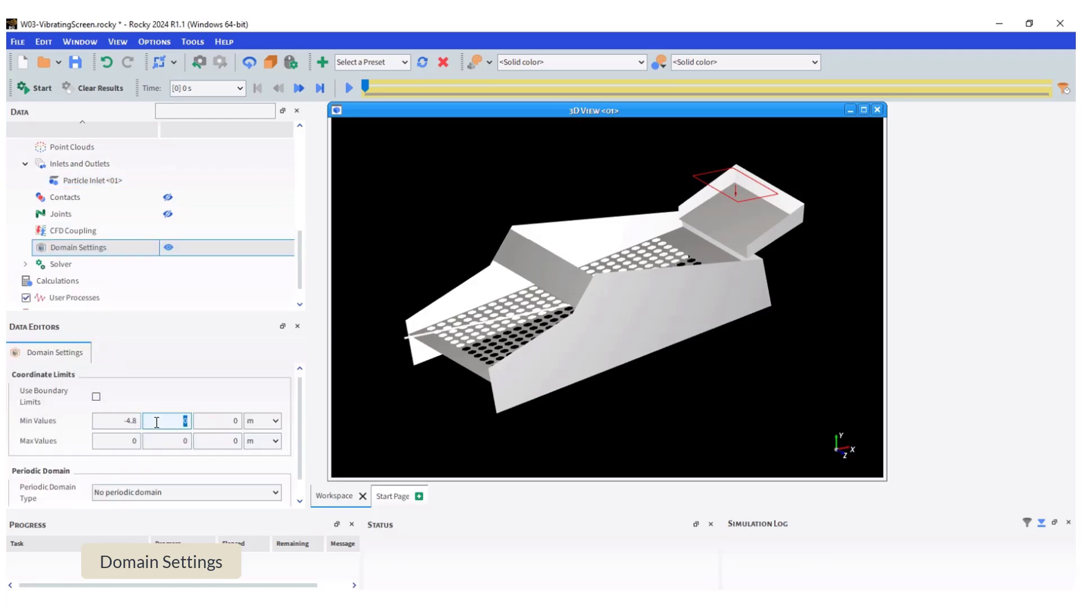
{"action": "type", "text": "-1.8"}
{"action": "key", "text": "Tab"}
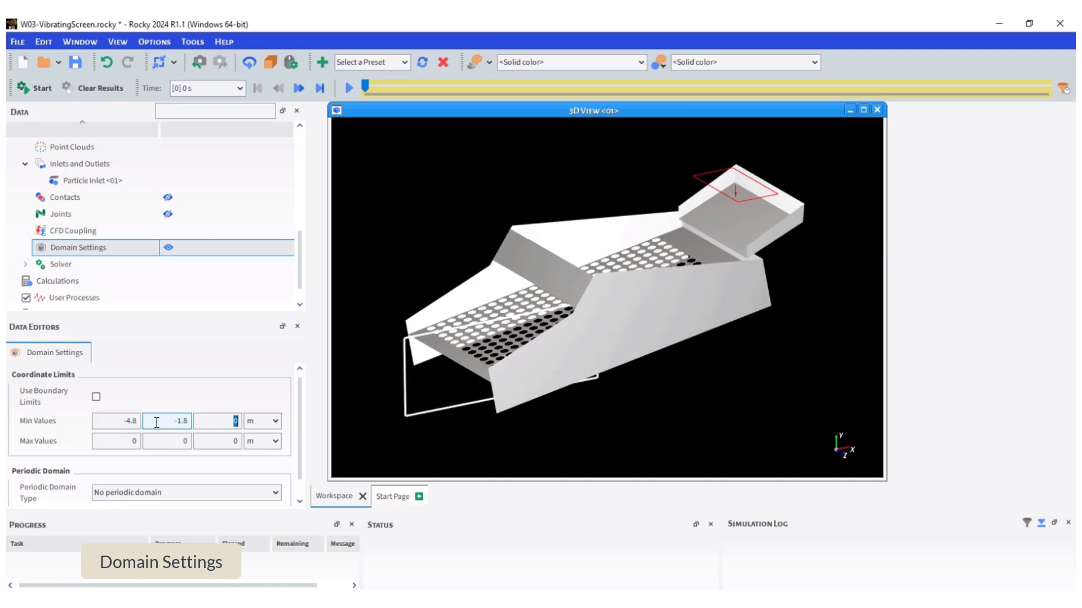
{"action": "type", "text": "-2.3"}
{"action": "key", "text": "Tab"}
{"action": "key", "text": "Tab"}
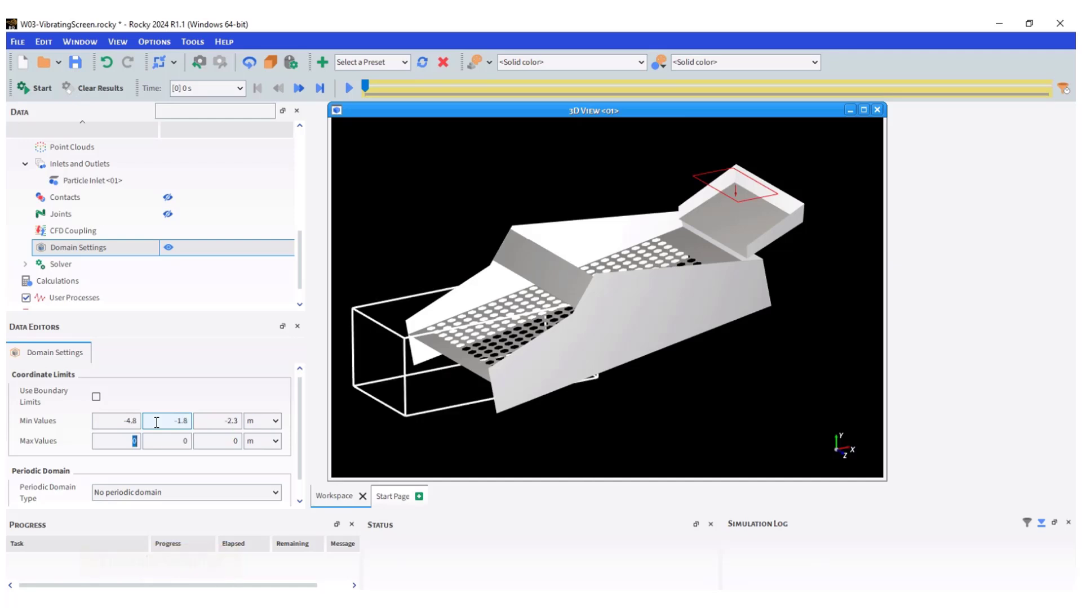
Step: Enter the domain's maximum limits of 4.8, 2.5, 2.3 m and view the box
{"action": "key", "text": "Tab"}
{"action": "type", "text": "2.5"}
{"action": "key", "text": "Tab"}
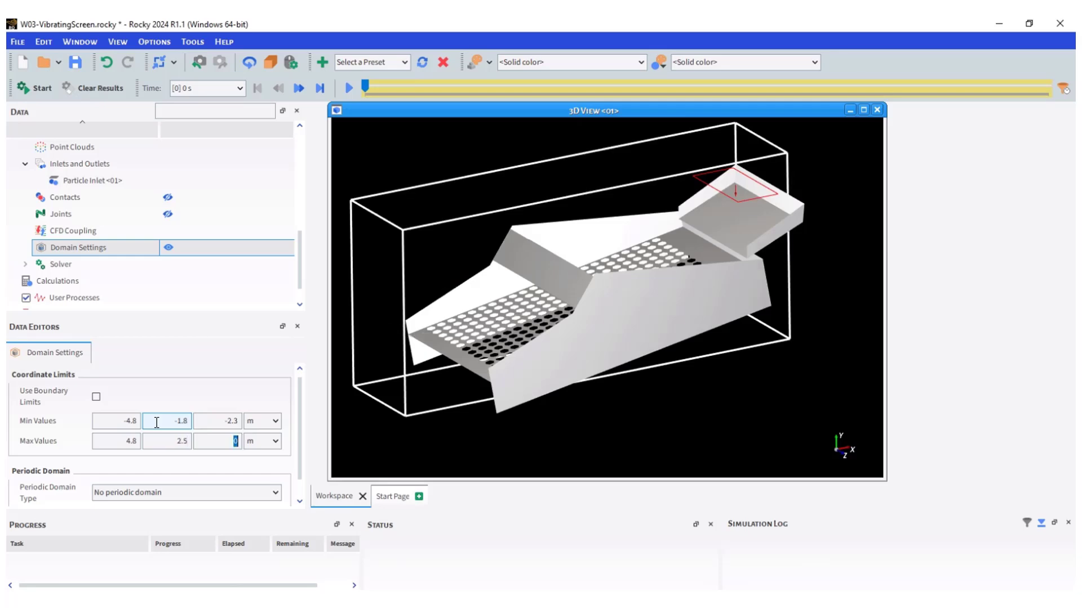
{"action": "type", "text": "2.3"}
{"action": "key", "text": "Tab"}
{"action": "left_click_drag", "start_coordinate": [536, 325], "coordinate": [592, 290]}
Step: Set a 10 s duration and 0.01 s output interval, adjust processors, and start the solver
{"action": "left_click", "coordinate": [93, 265]}
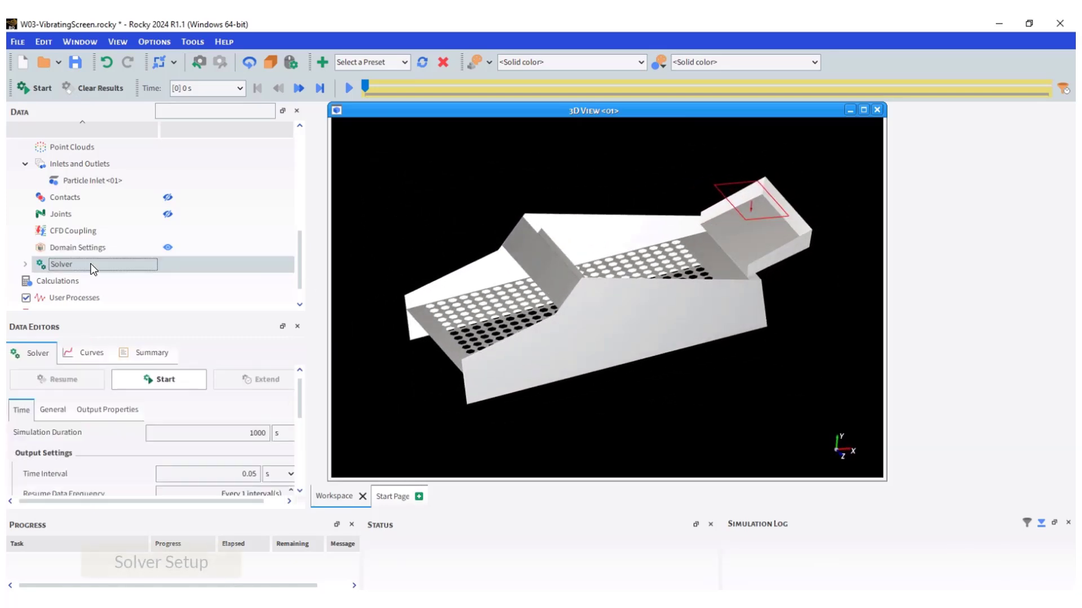
{"action": "double_click", "coordinate": [257, 433]}
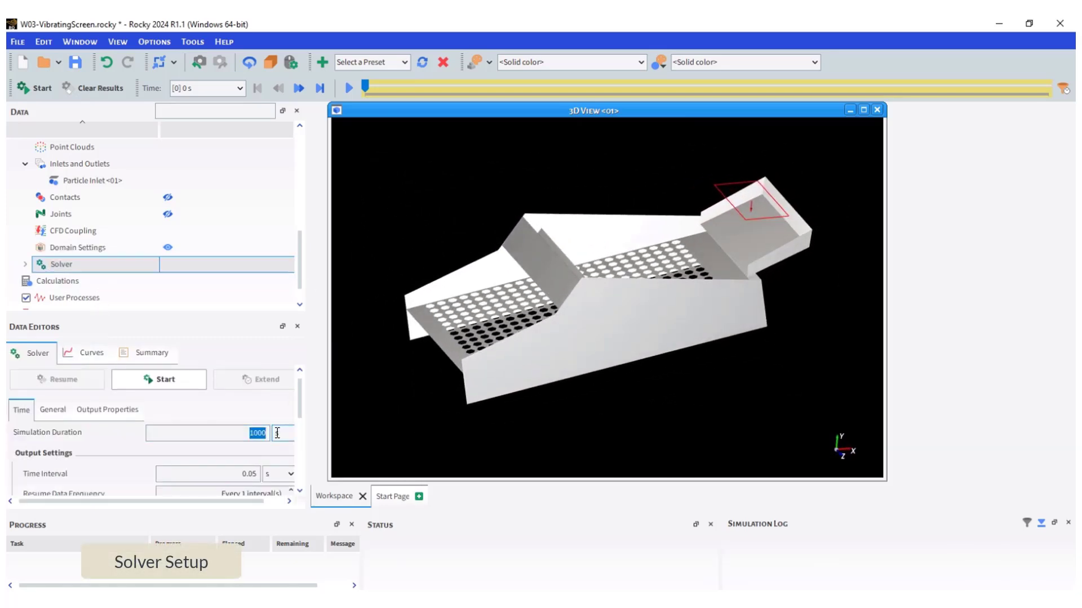
{"action": "left_click", "coordinate": [257, 474]}
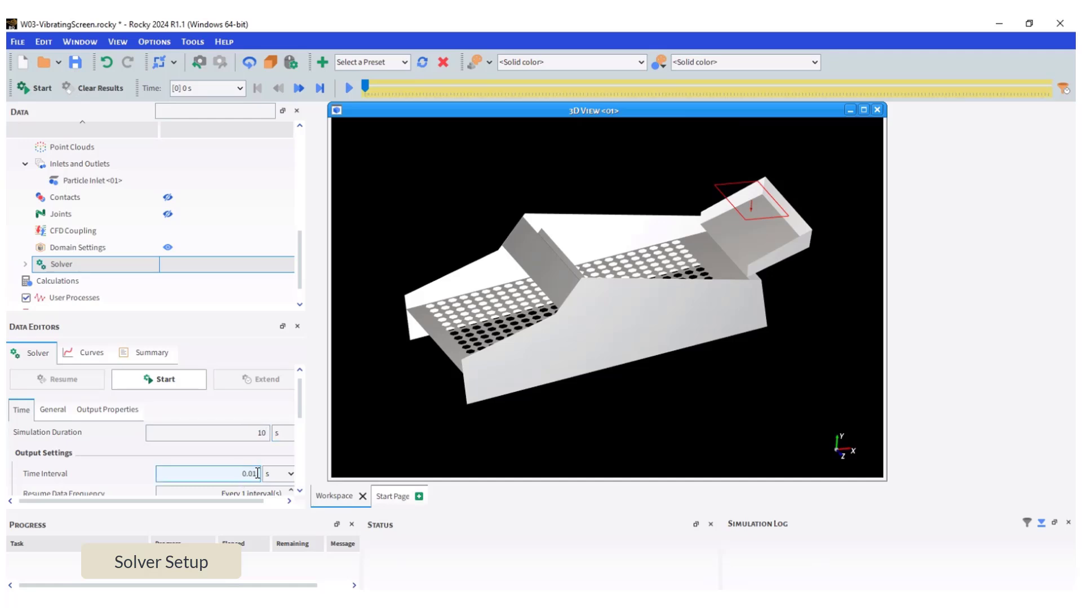
{"action": "left_click", "coordinate": [63, 410]}
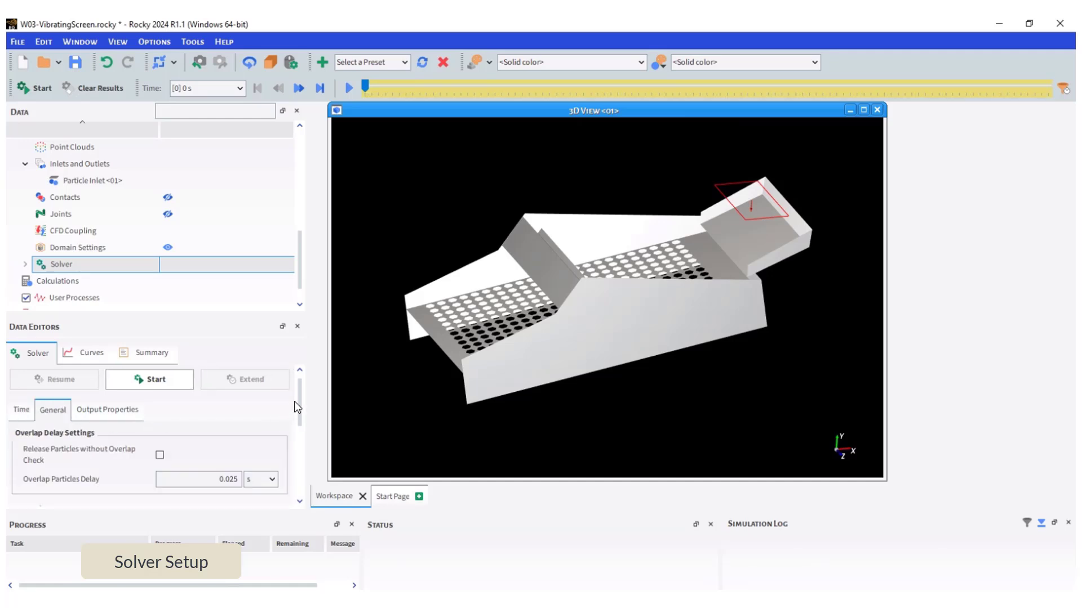
{"action": "scroll", "coordinate": [301, 413], "scroll_direction": "down", "scroll_amount": 3}
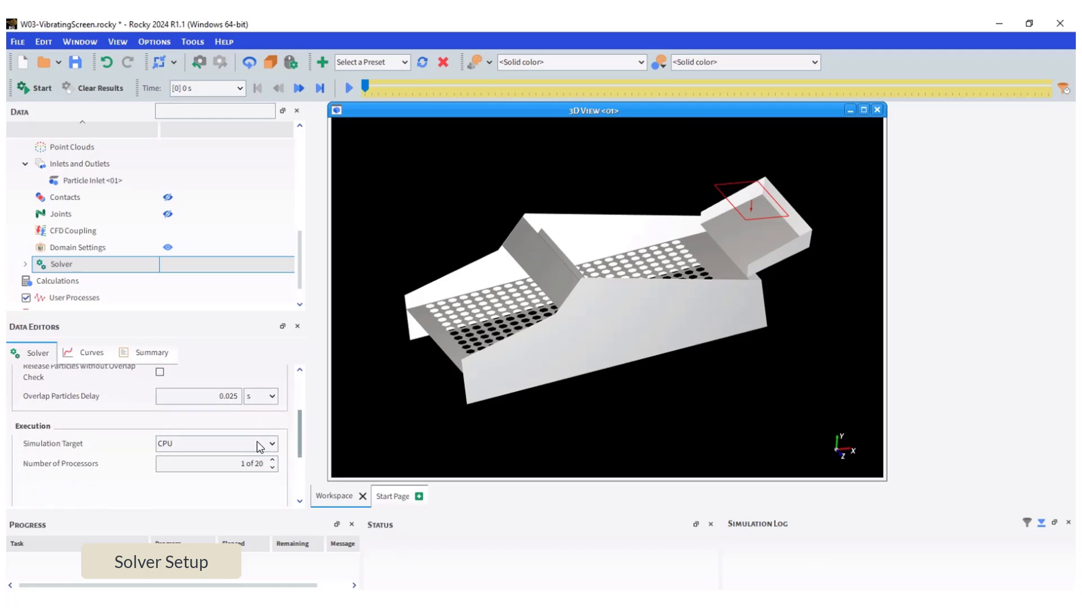
{"action": "left_click_drag", "start_coordinate": [238, 463], "coordinate": [303, 401]}
{"action": "left_click", "coordinate": [166, 382]}
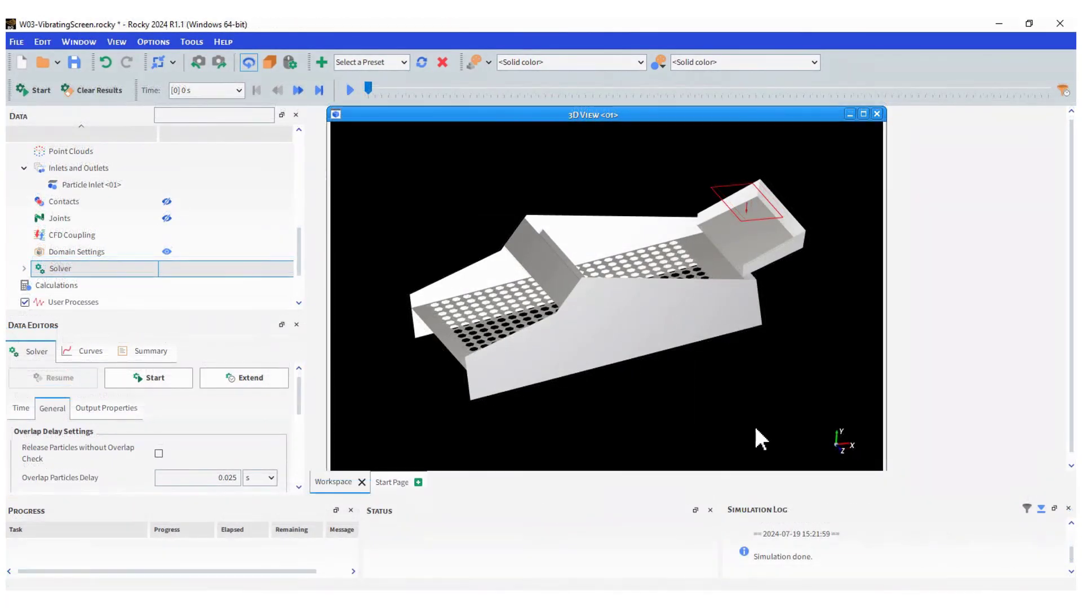
Step: Set the Particles' Nodes Property colouring to Particle Size and start playback
{"action": "scroll", "coordinate": [299, 215], "scroll_direction": "up", "scroll_amount": 2}
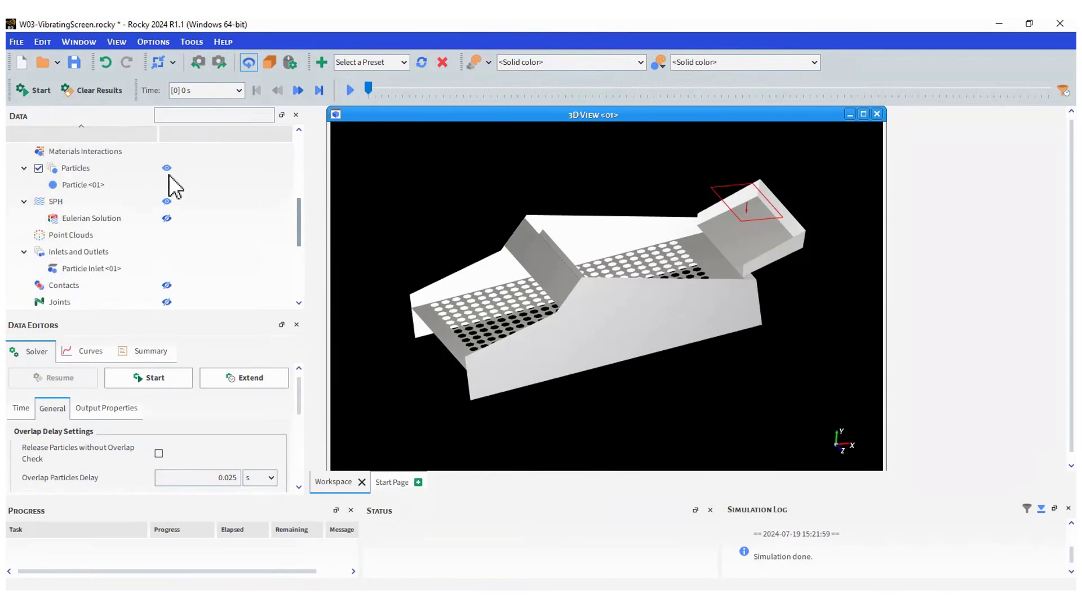
{"action": "left_click", "coordinate": [125, 171]}
{"action": "left_click", "coordinate": [143, 478]}
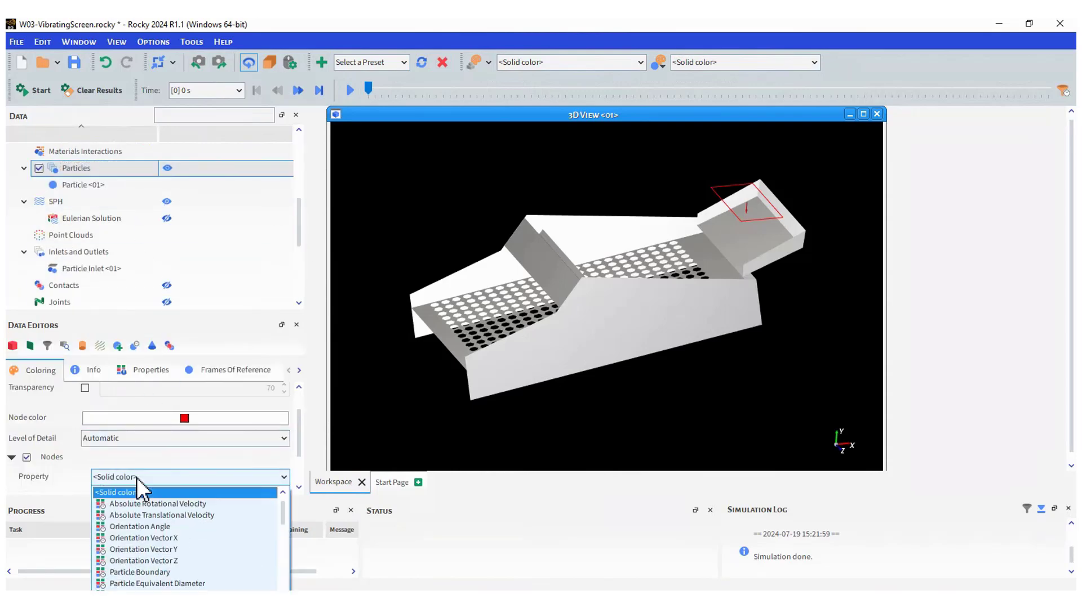
{"action": "scroll", "coordinate": [157, 566], "scroll_direction": "down", "scroll_amount": 2}
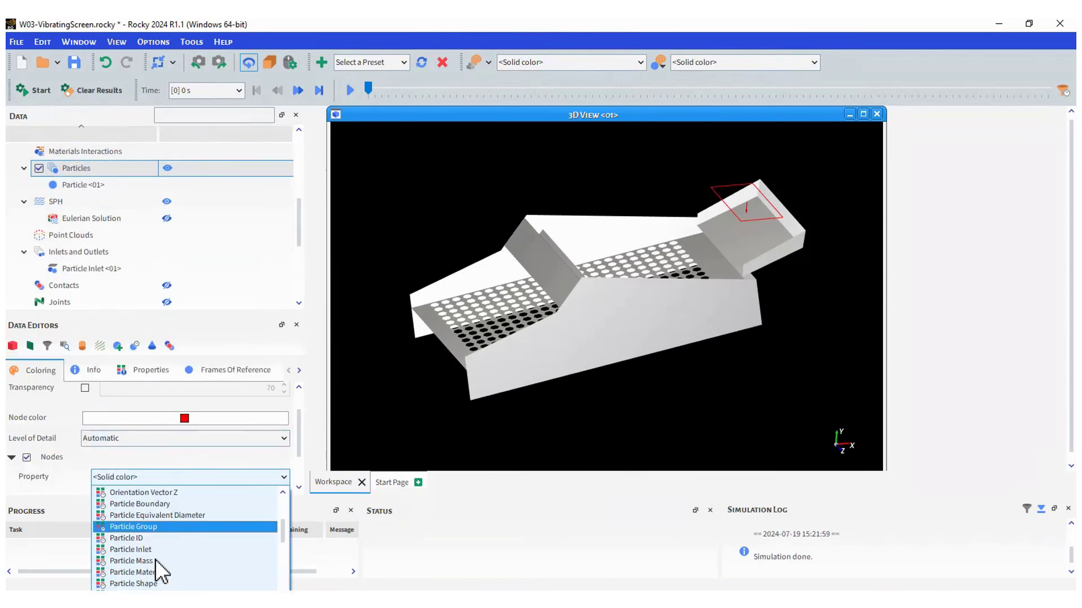
{"action": "left_click", "coordinate": [133, 586]}
{"action": "left_click", "coordinate": [350, 91]}
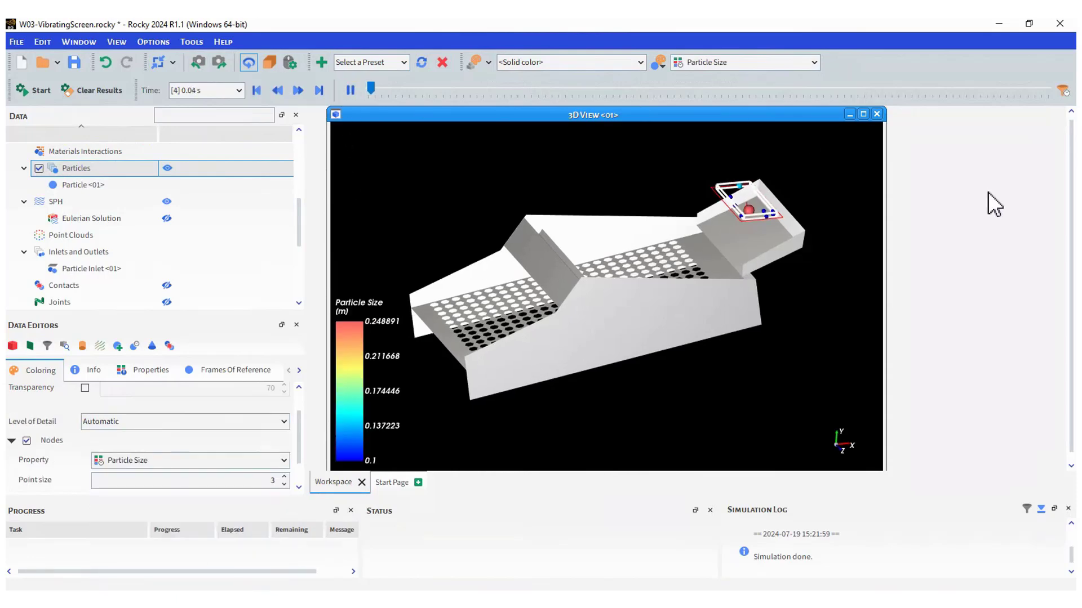
{"action": "left_click", "coordinate": [79, 184]}
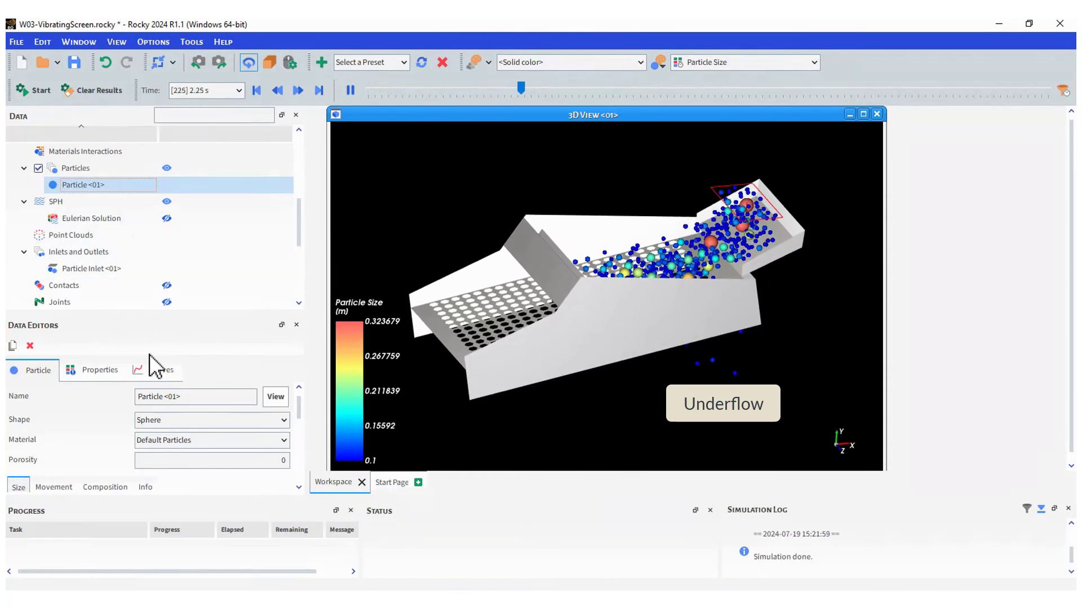
Step: Switch the Particles' Nodes Property colouring to Translational Velocity
{"action": "left_click", "coordinate": [75, 168]}
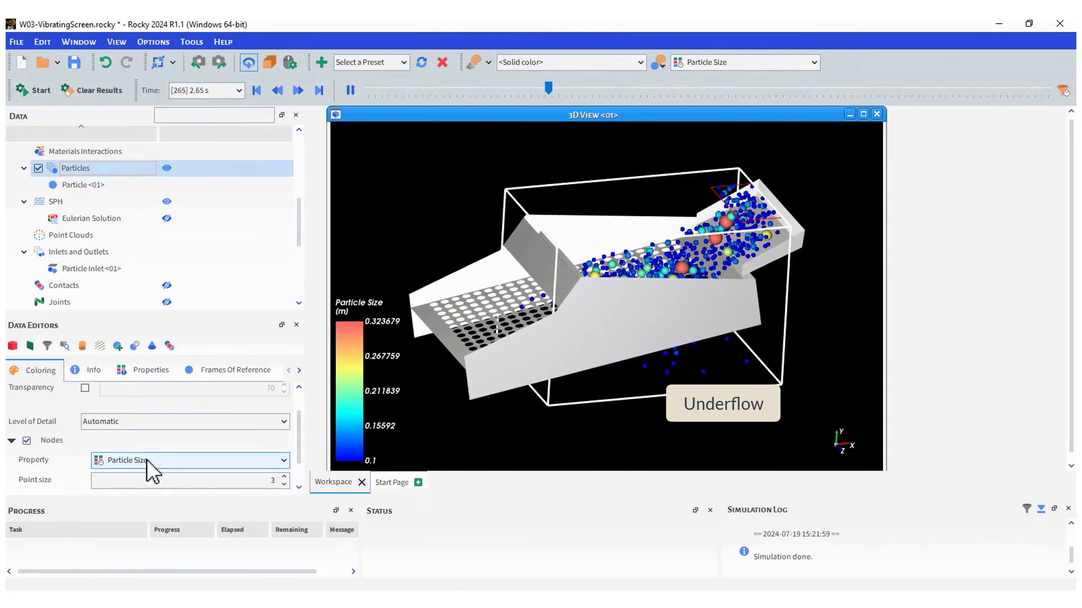
{"action": "left_click", "coordinate": [148, 460]}
{"action": "scroll", "coordinate": [161, 501], "scroll_direction": "down", "scroll_amount": 5}
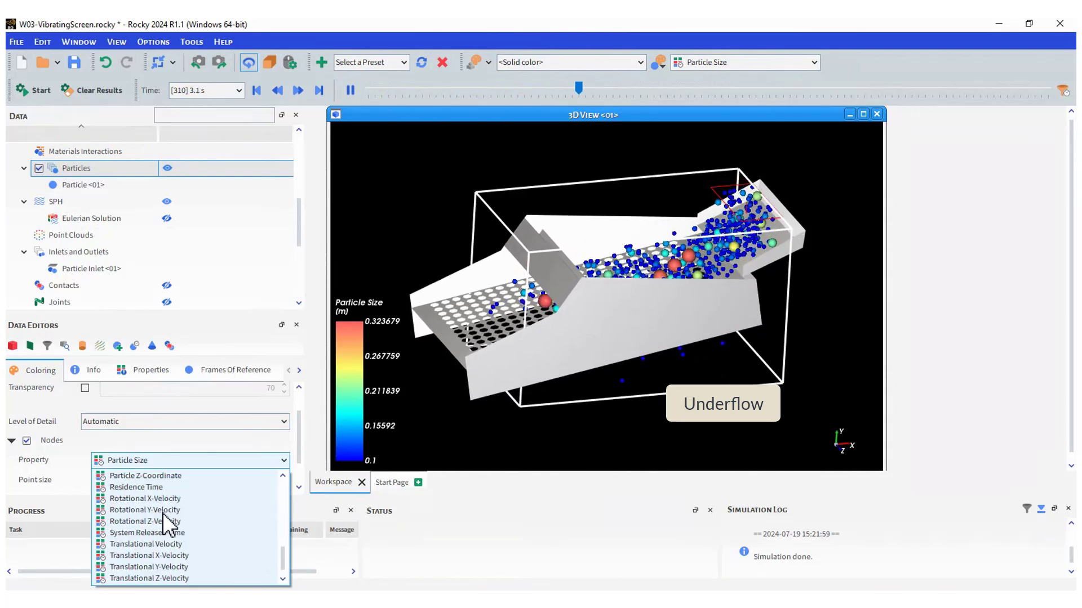
{"action": "left_click", "coordinate": [165, 544]}
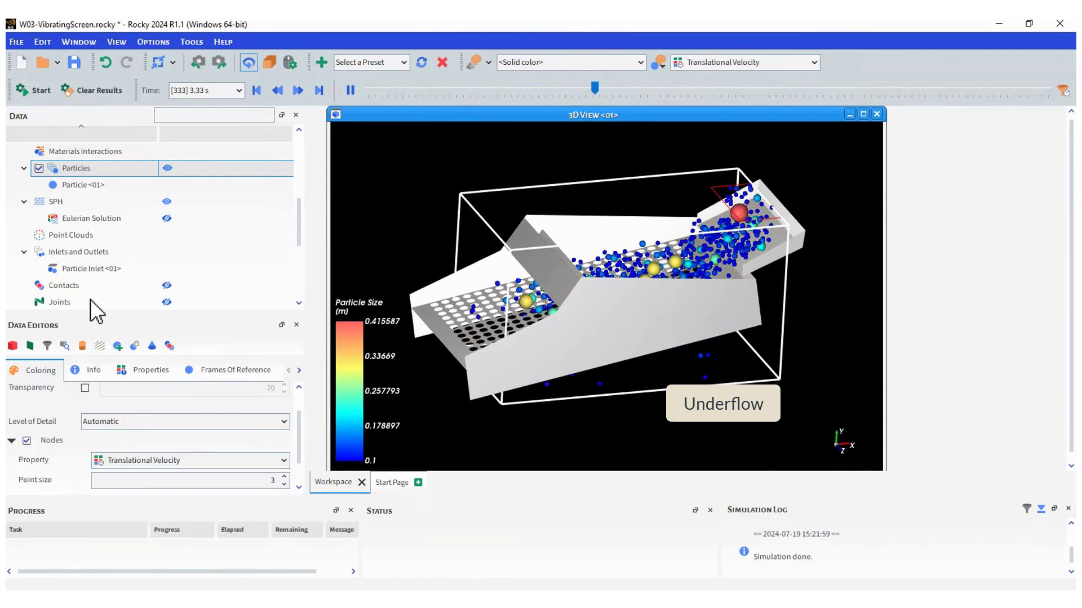
{"action": "left_click", "coordinate": [113, 183]}
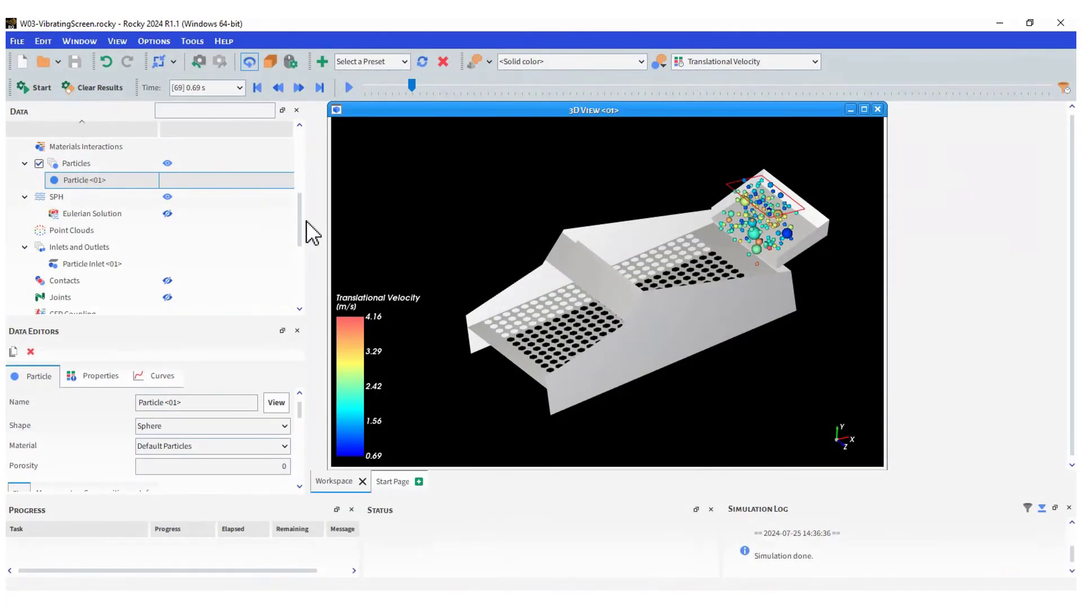
Step: Extend the simulation by 15 s to 25 s, accept the warning, and resume the run
{"action": "left_click_drag", "start_coordinate": [305, 228], "coordinate": [296, 274]}
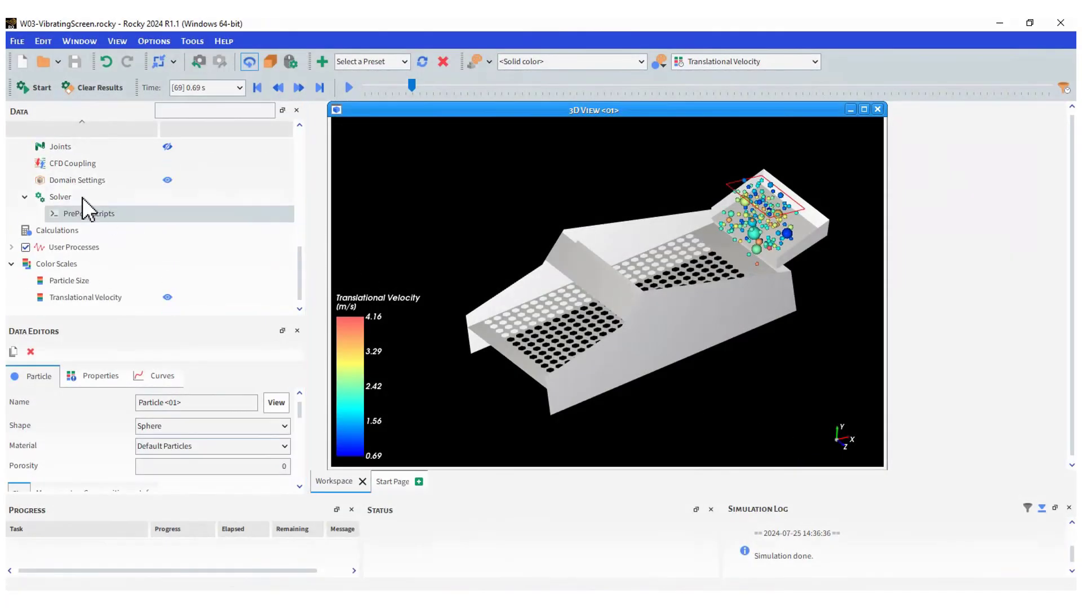
{"action": "left_click", "coordinate": [80, 196]}
{"action": "double_click", "coordinate": [80, 196]}
{"action": "left_click", "coordinate": [234, 383]}
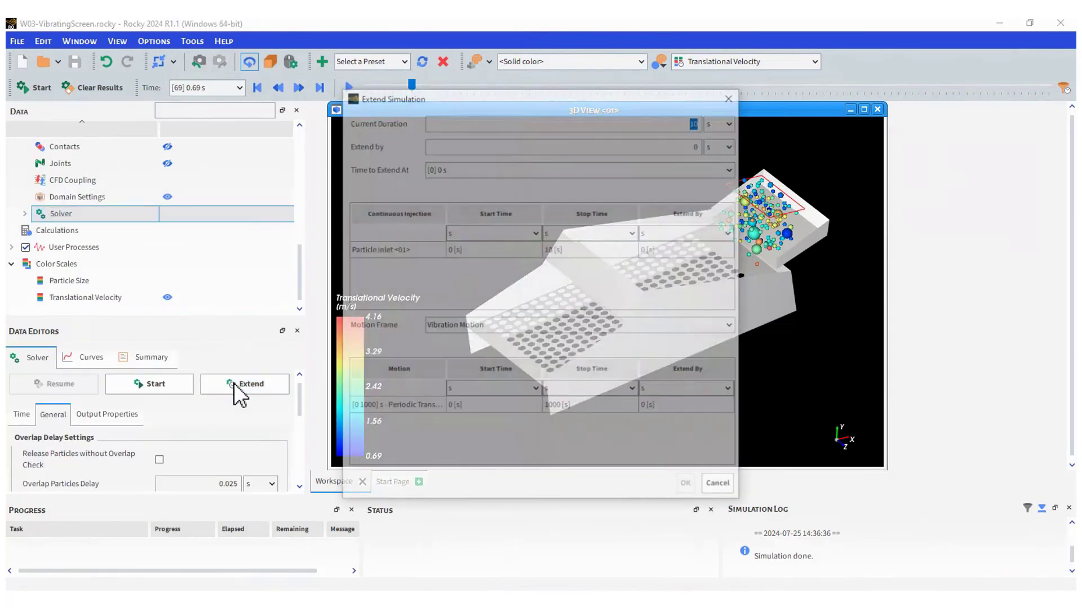
{"action": "type", "text": "15"}
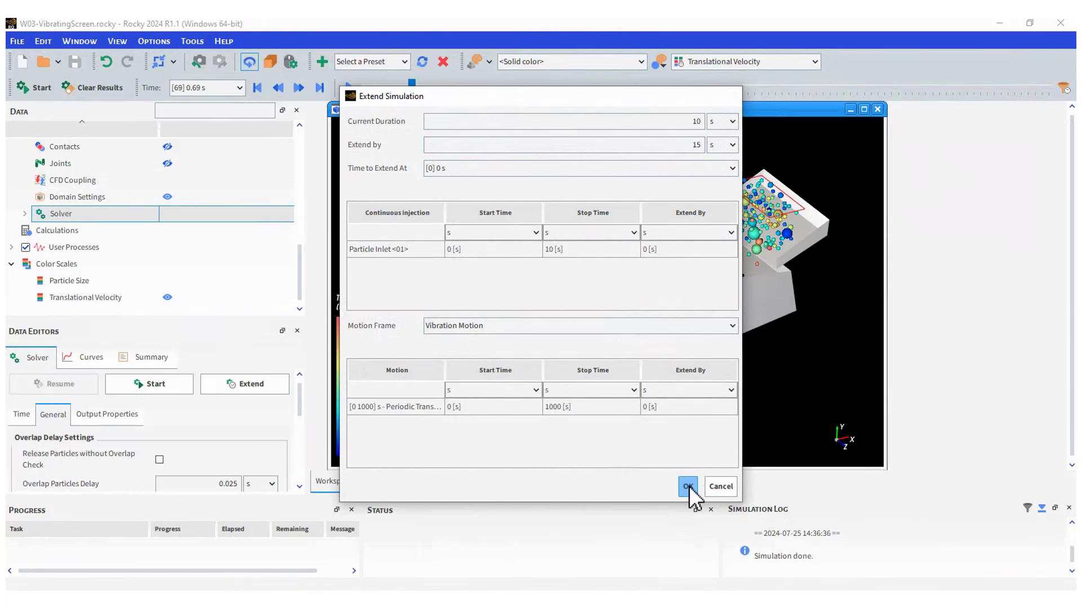
{"action": "left_click", "coordinate": [687, 485]}
{"action": "left_click", "coordinate": [669, 327]}
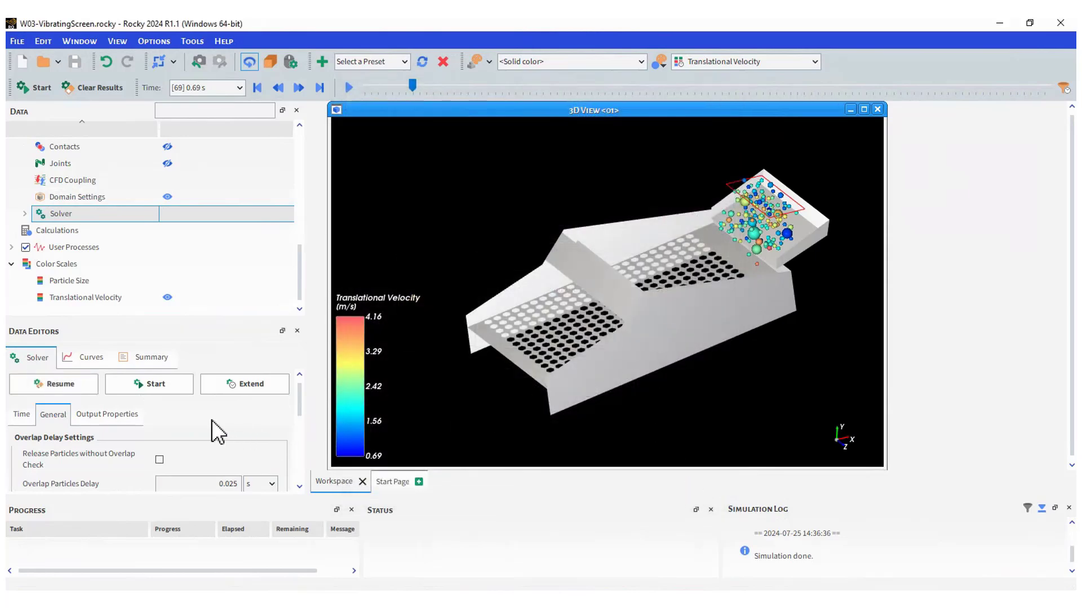
{"action": "left_click", "coordinate": [90, 384]}
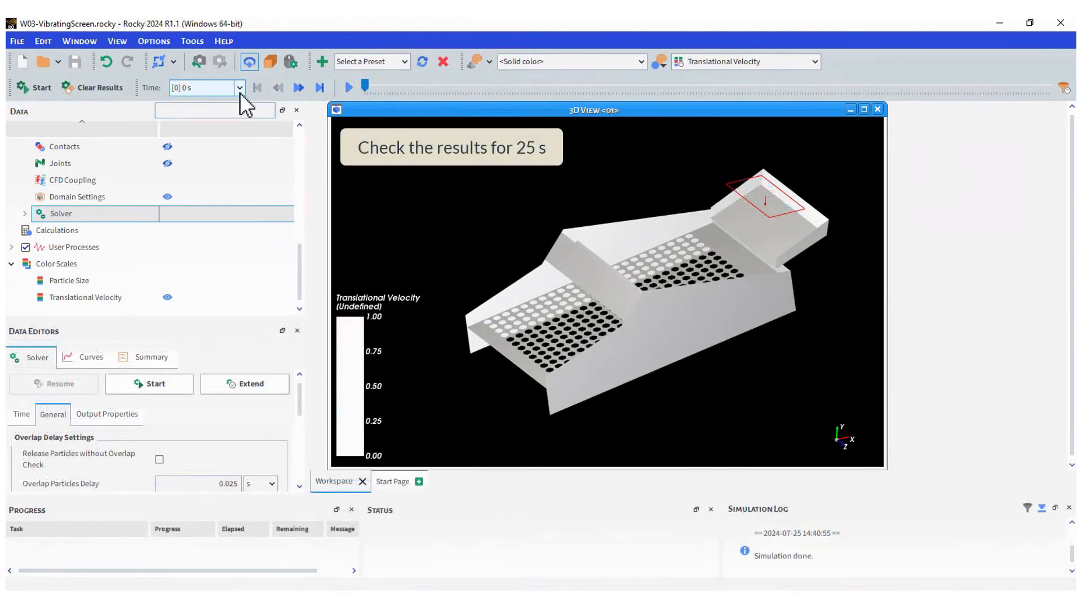
Step: List the saved output times to confirm results reach 25 s
{"action": "left_click", "coordinate": [239, 87]}
{"action": "left_click_drag", "start_coordinate": [239, 116], "coordinate": [232, 209]}
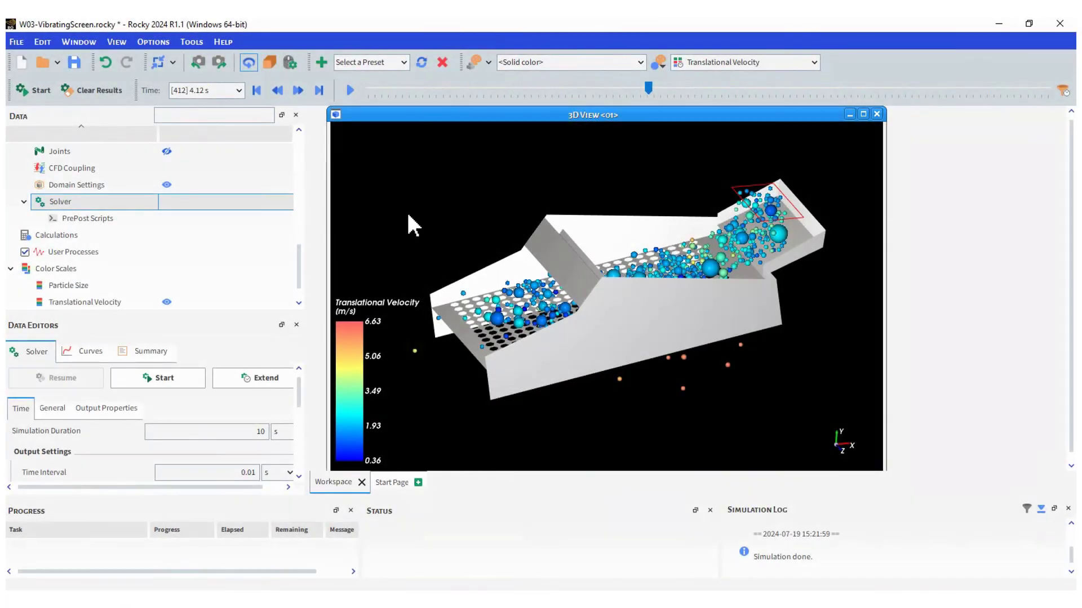
Step: Switch the view to Camera Preset +Z
{"action": "left_click", "coordinate": [172, 63]}
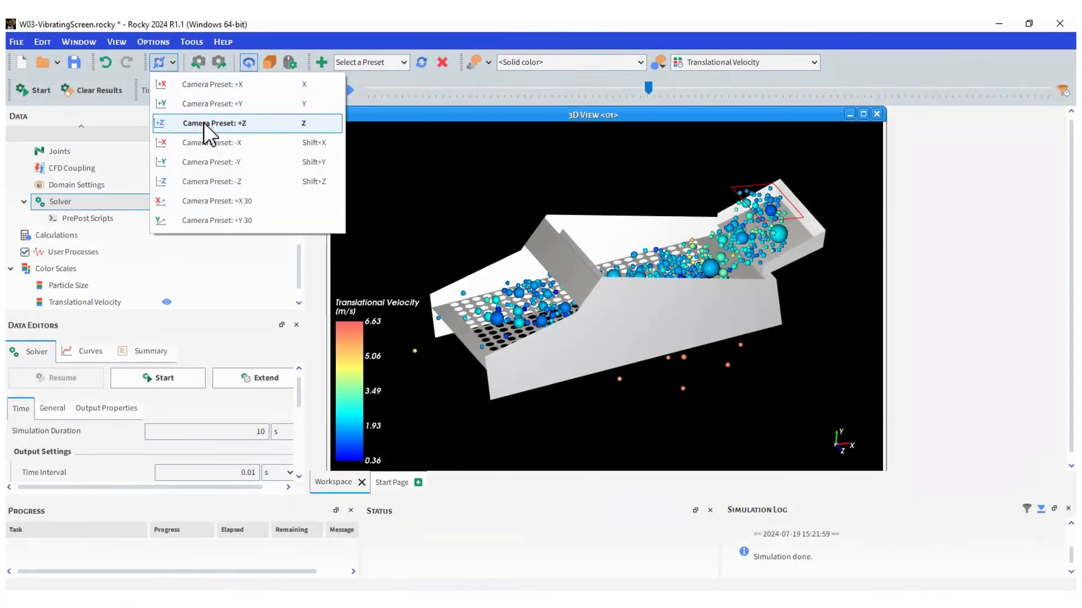
{"action": "left_click", "coordinate": [203, 125]}
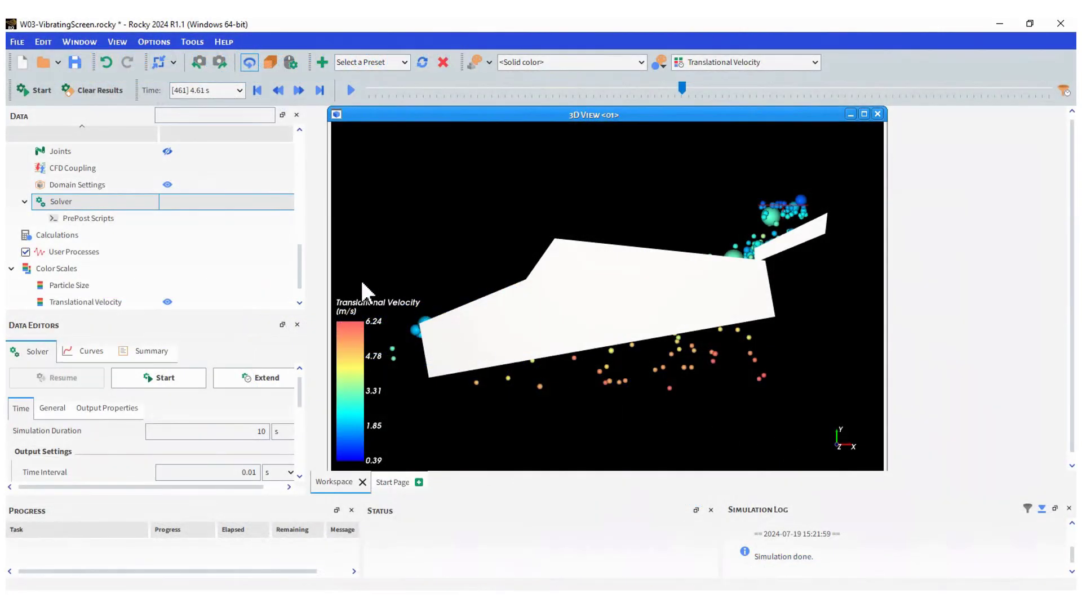
Step: Create a cube process on the Particles and name it Underflow
{"action": "left_click_drag", "start_coordinate": [300, 266], "coordinate": [300, 207]}
{"action": "right_click", "coordinate": [104, 186]}
{"action": "mouse_move", "coordinate": [159, 212]}
{"action": "left_click", "coordinate": [324, 218]}
{"action": "left_click_drag", "start_coordinate": [302, 205], "coordinate": [304, 284]}
{"action": "left_click_drag", "start_coordinate": [133, 392], "coordinate": [75, 395]}
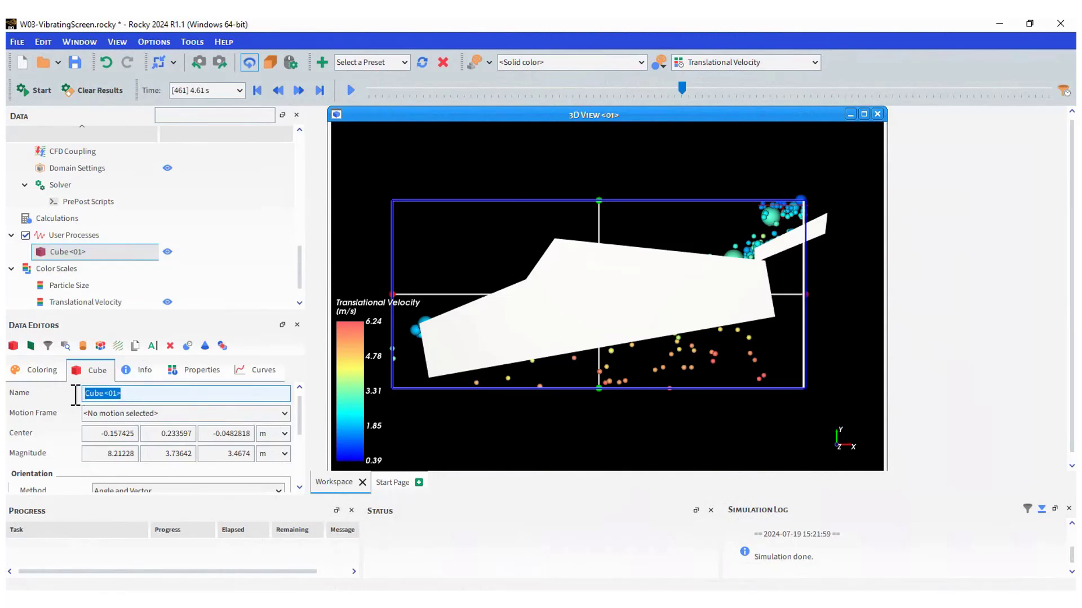
{"action": "type", "text": "Underflow"}
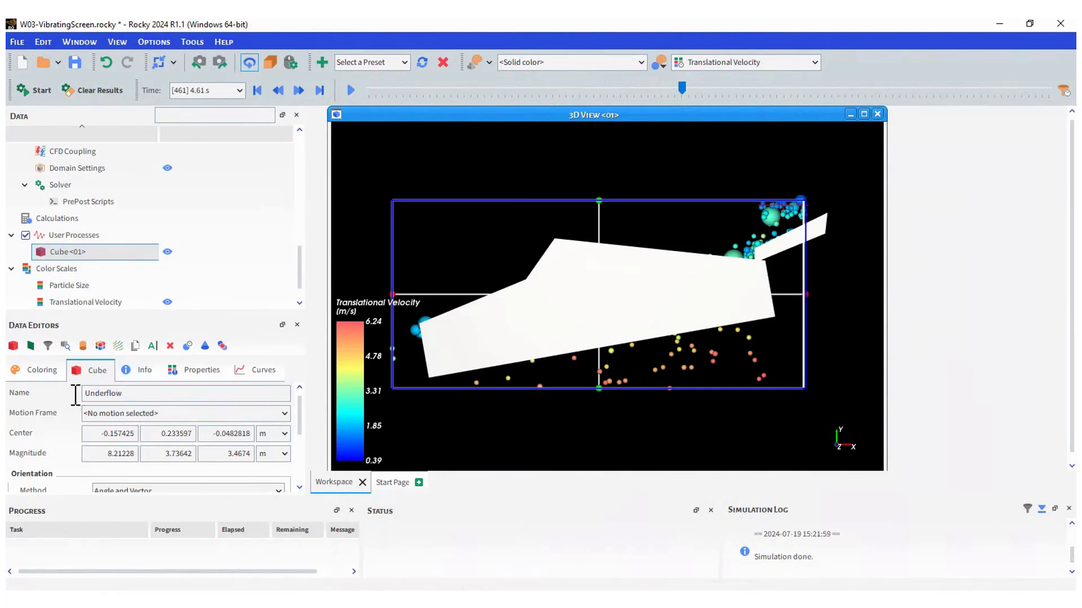
Step: Centre the Underflow cube at 0, -0.7, 0 and size it 6.8 × 0.35 × 4 m
{"action": "double_click", "coordinate": [101, 433]}
{"action": "type", "text": "0"}
{"action": "key", "text": "Tab"}
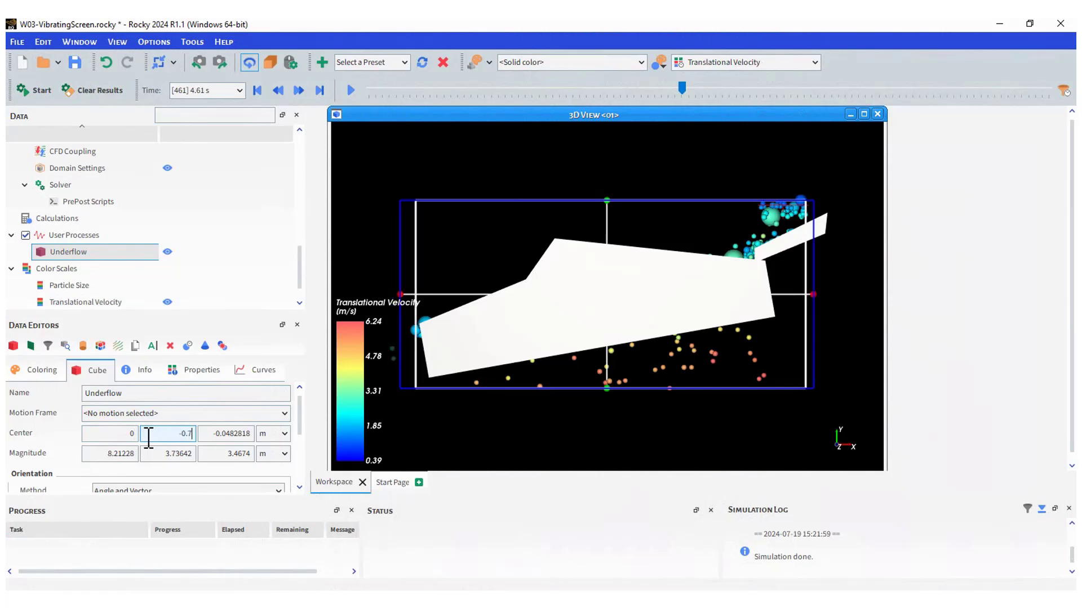
{"action": "type", "text": "-0.7"}
{"action": "key", "text": "Tab"}
{"action": "type", "text": "0"}
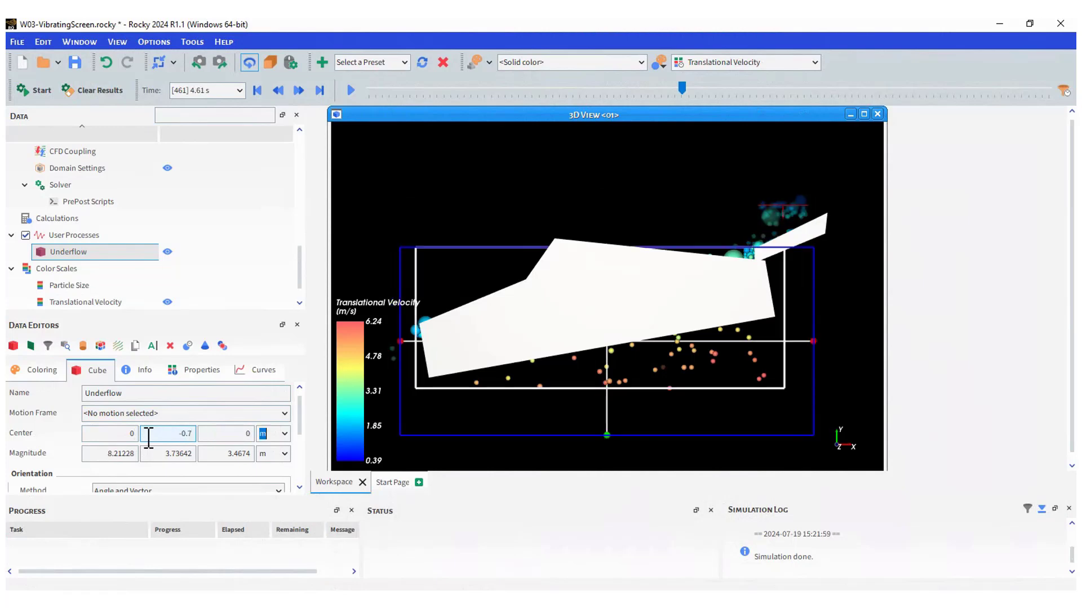
{"action": "type", "text": "6.8"}
{"action": "key", "text": "Tab"}
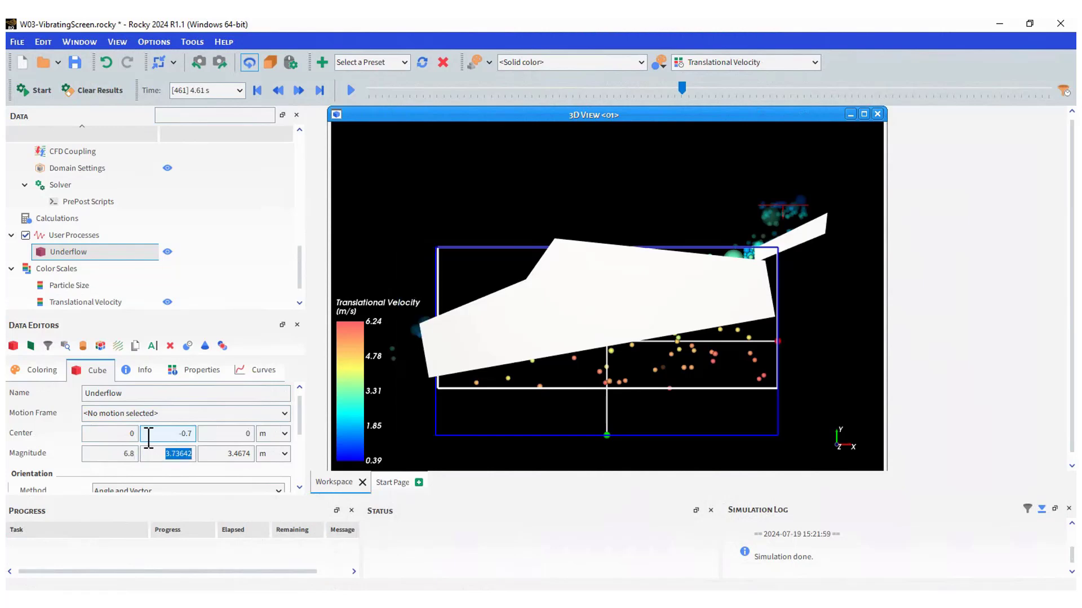
{"action": "type", "text": "0.35"}
{"action": "key", "text": "Tab"}
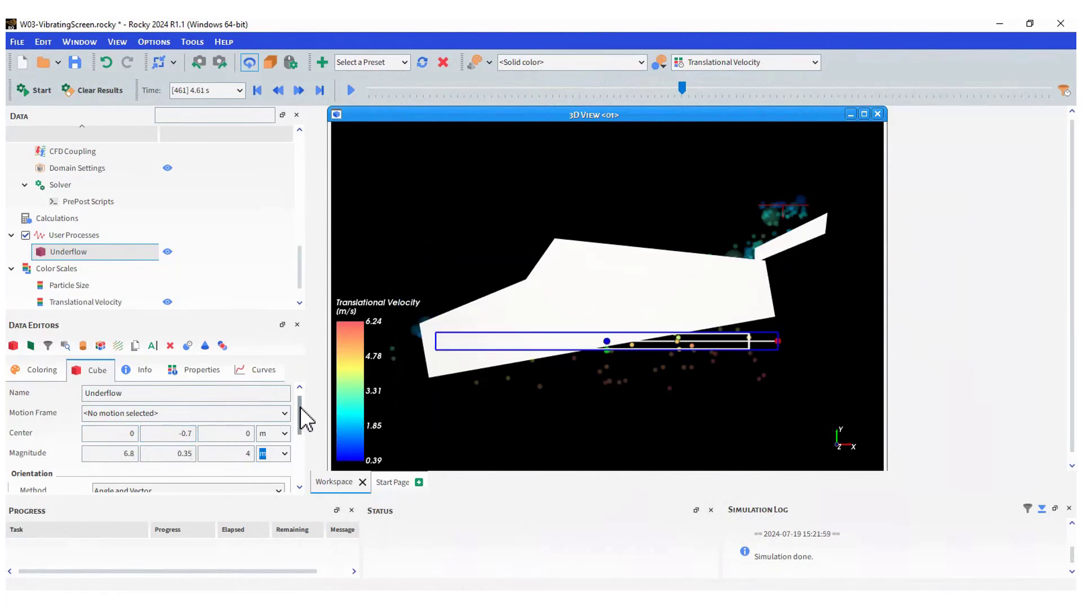
Step: Orient the cube by Angles with a 10° rotation about Z
{"action": "scroll", "coordinate": [305, 431], "scroll_direction": "down", "scroll_amount": 1}
{"action": "scroll", "coordinate": [304, 434], "scroll_direction": "down", "scroll_amount": 2}
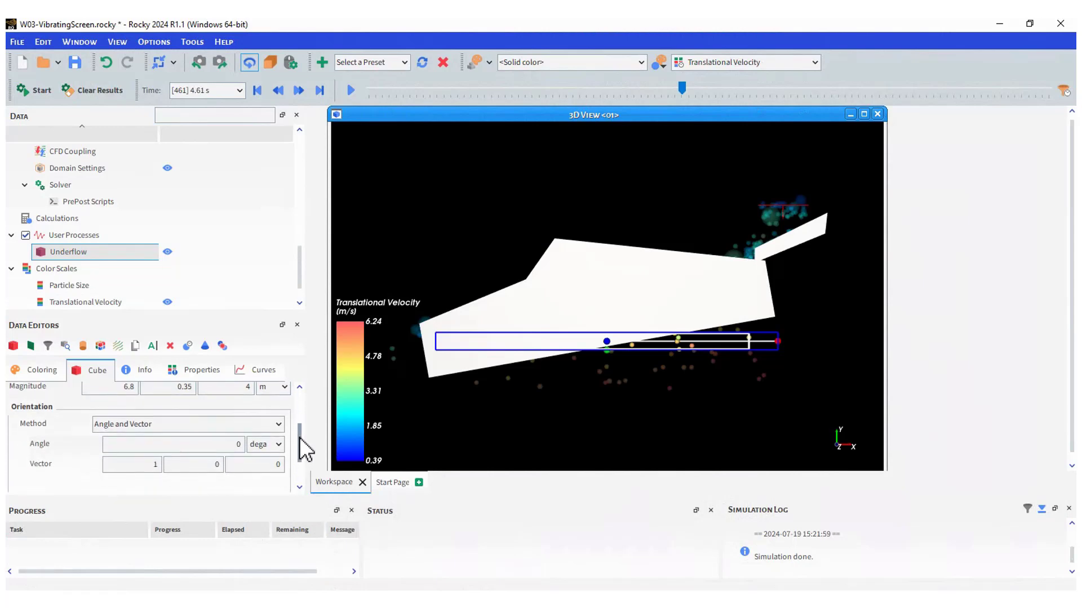
{"action": "left_click", "coordinate": [272, 418]}
{"action": "left_click", "coordinate": [158, 454]}
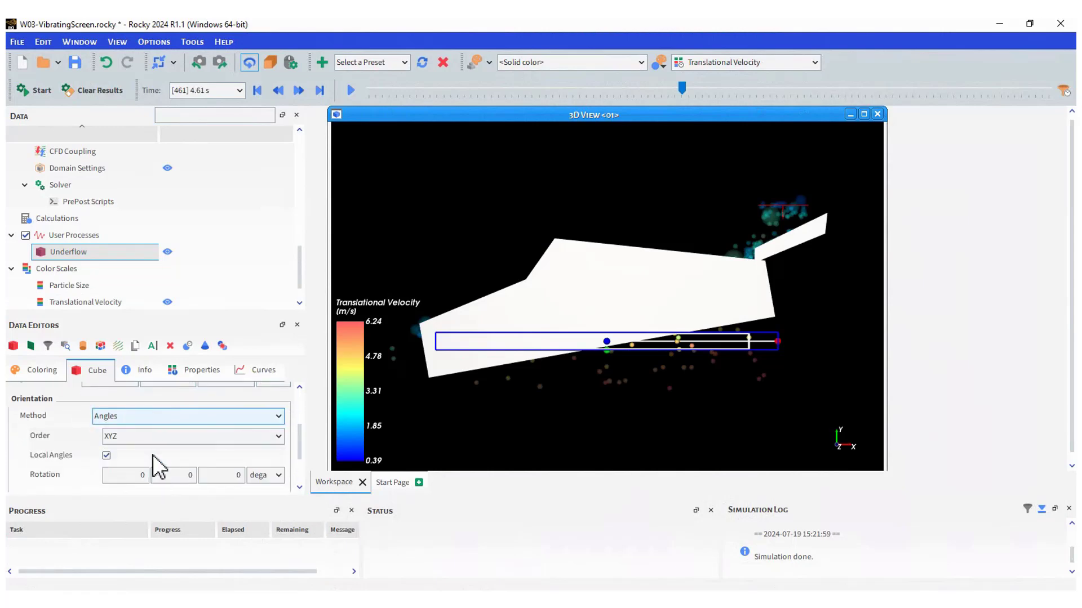
{"action": "left_click", "coordinate": [241, 476]}
{"action": "type", "text": "10"}
{"action": "key", "text": "Return"}
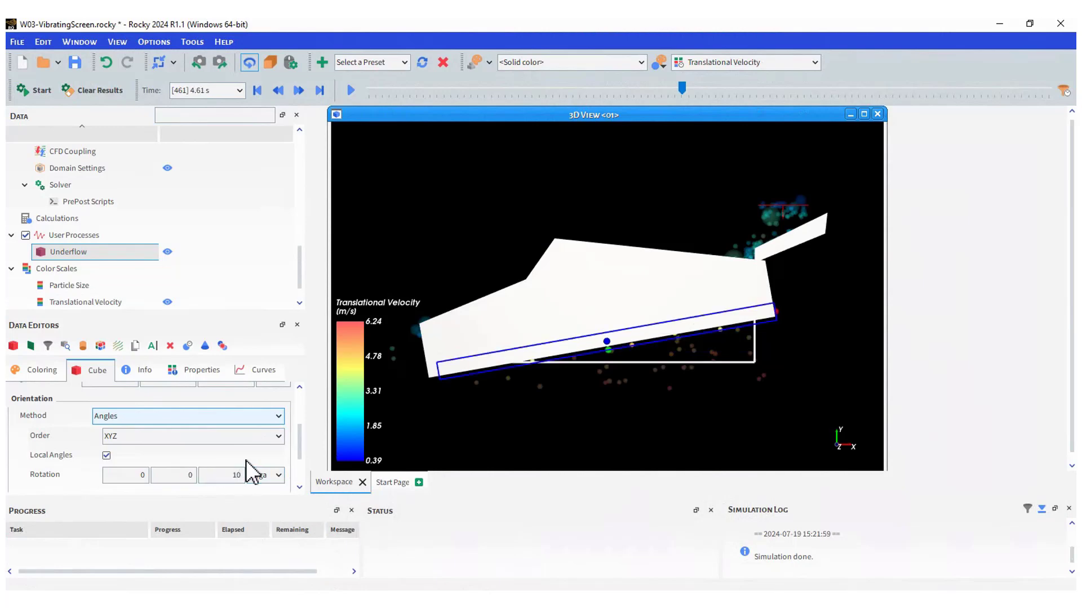
Step: Duplicate the Underflow cube and rename the copy Overflow
{"action": "right_click", "coordinate": [66, 252]}
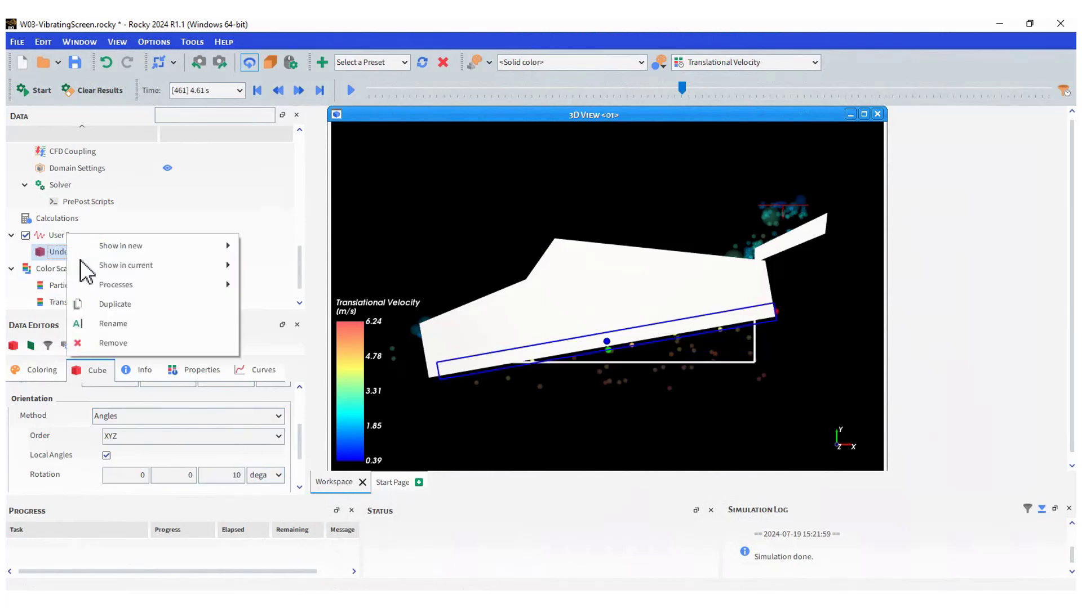
{"action": "left_click", "coordinate": [150, 306]}
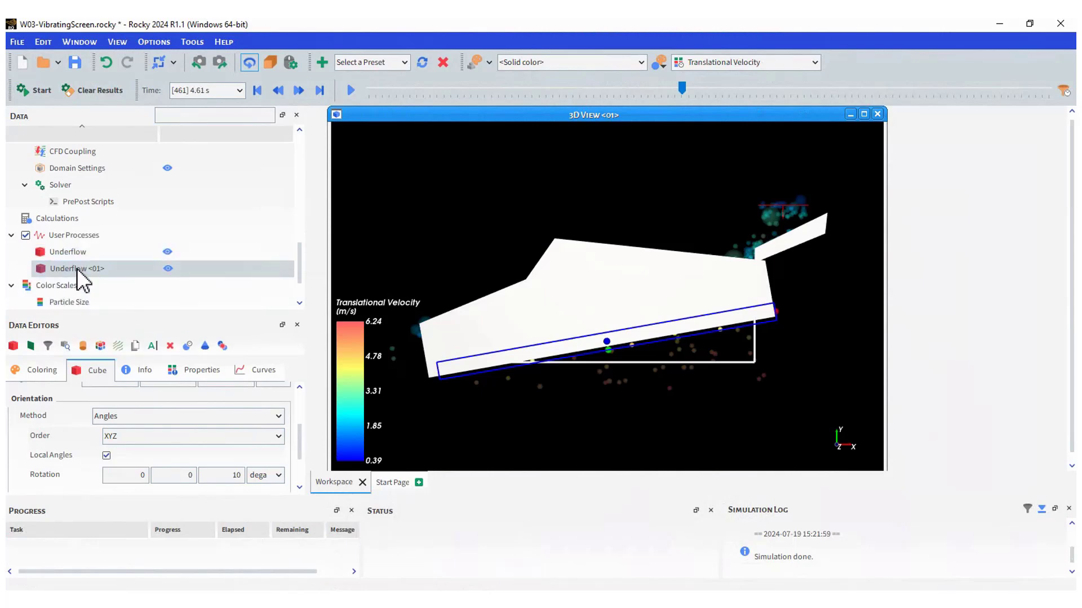
{"action": "left_click_drag", "start_coordinate": [302, 451], "coordinate": [301, 388]}
{"action": "left_click_drag", "start_coordinate": [145, 392], "coordinate": [66, 390]}
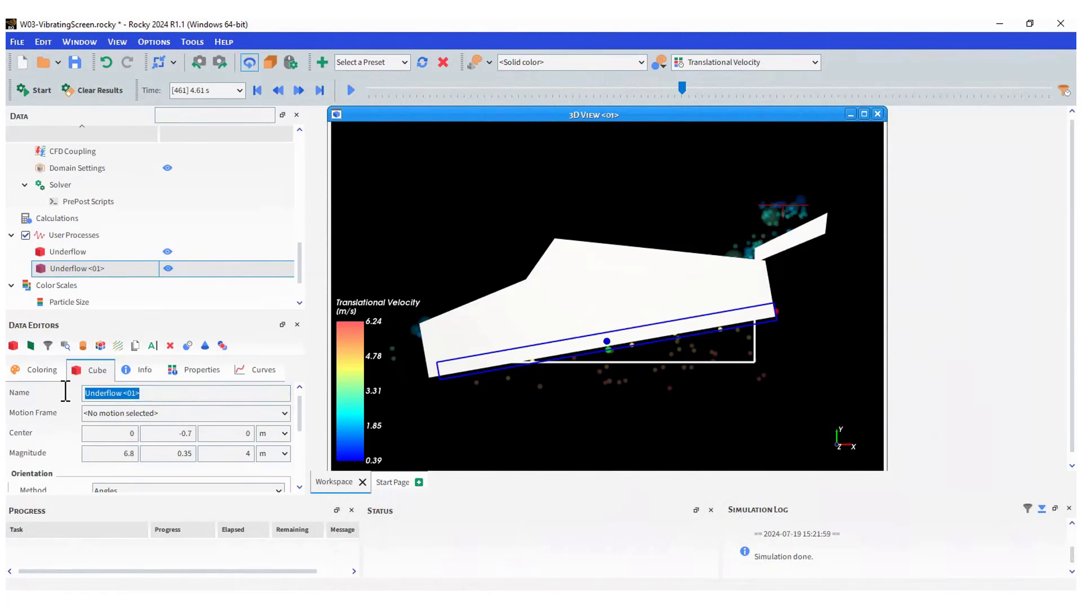
{"action": "type", "text": "Oz"}
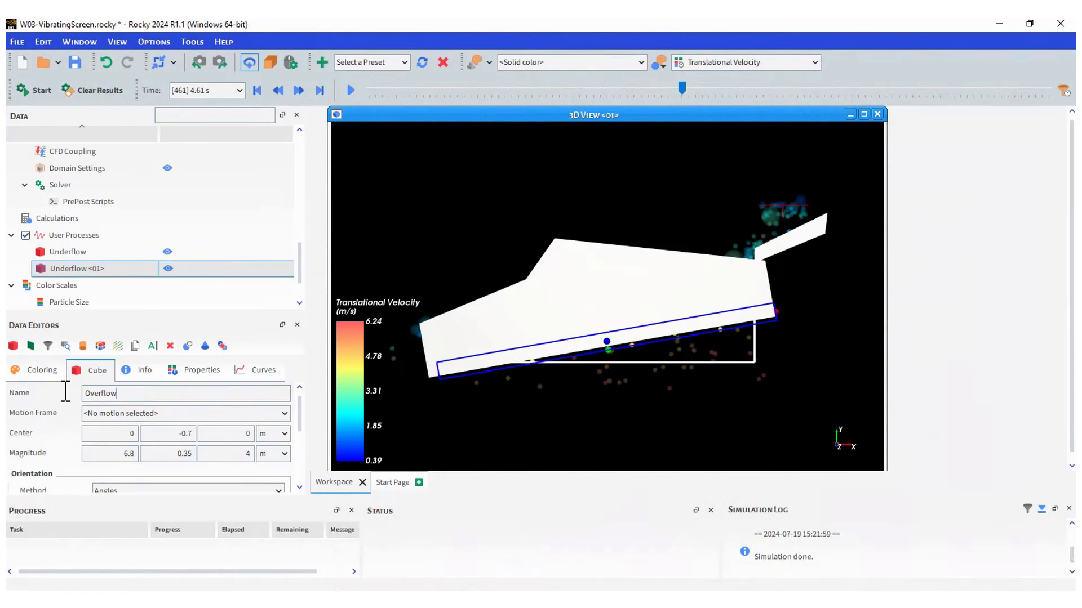
Step: Centre Overflow at -4.4, -0.9, 0 and size it 1.5 × 1.4 × 4 m
{"action": "left_click", "coordinate": [118, 433]}
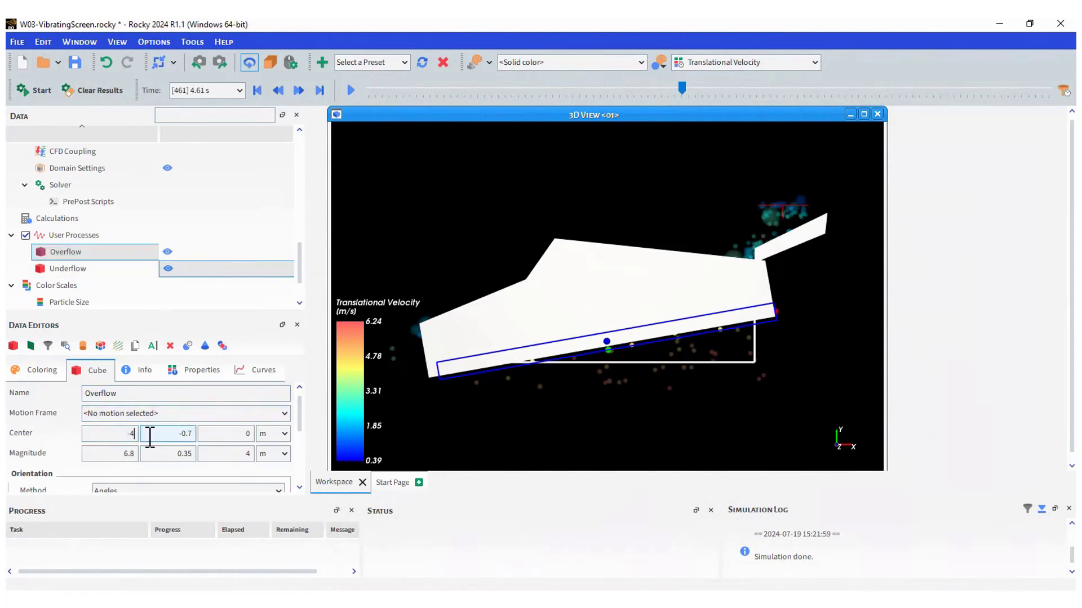
{"action": "type", "text": "-4.4"}
{"action": "key", "text": "Tab"}
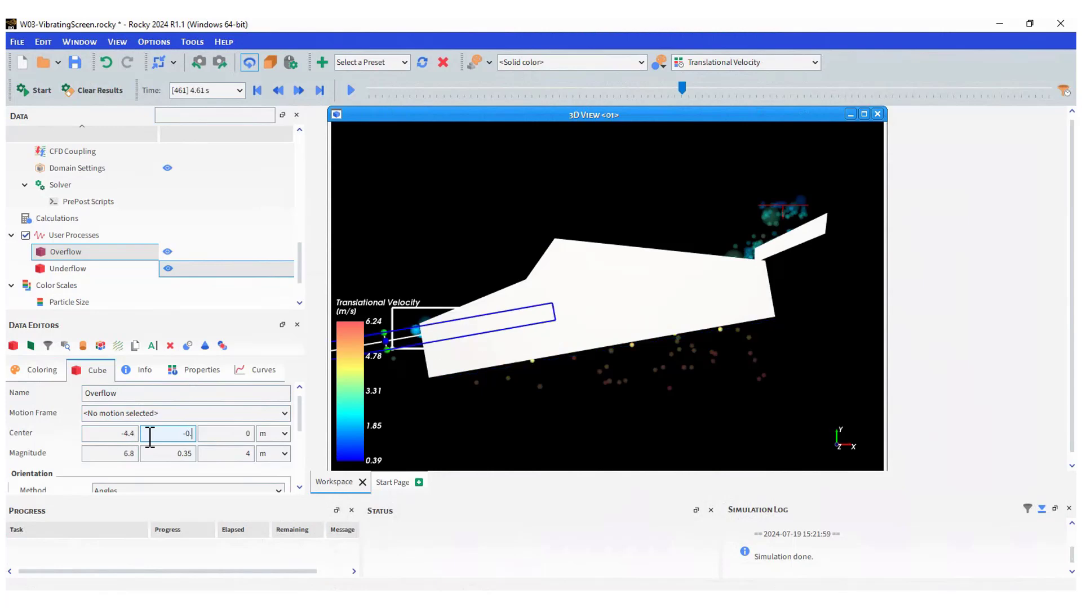
{"action": "key", "text": "Tab"}
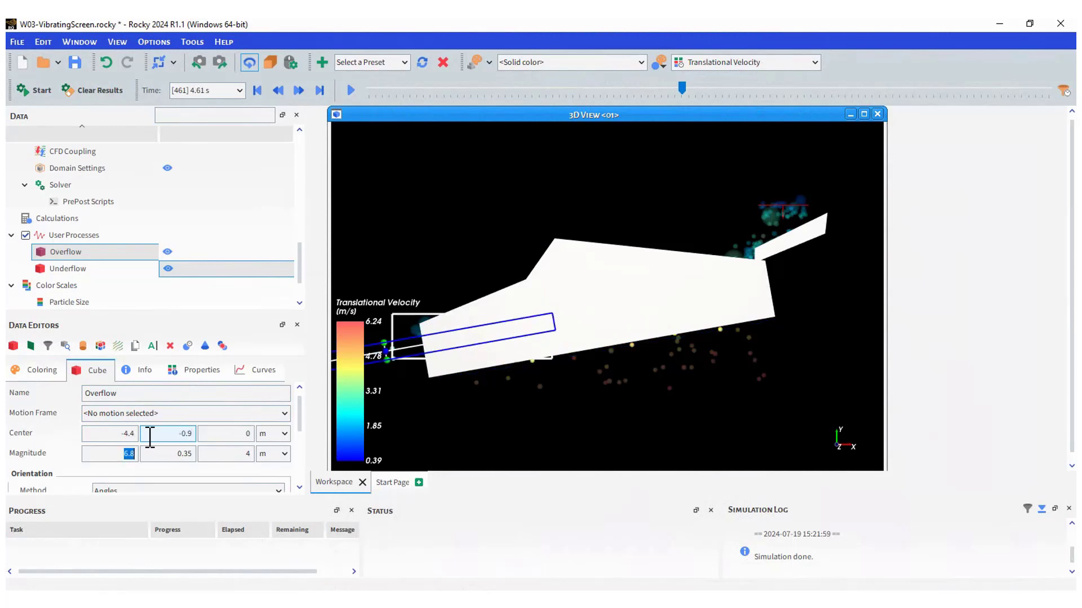
{"action": "type", "text": "1.5"}
{"action": "key", "text": "Tab"}
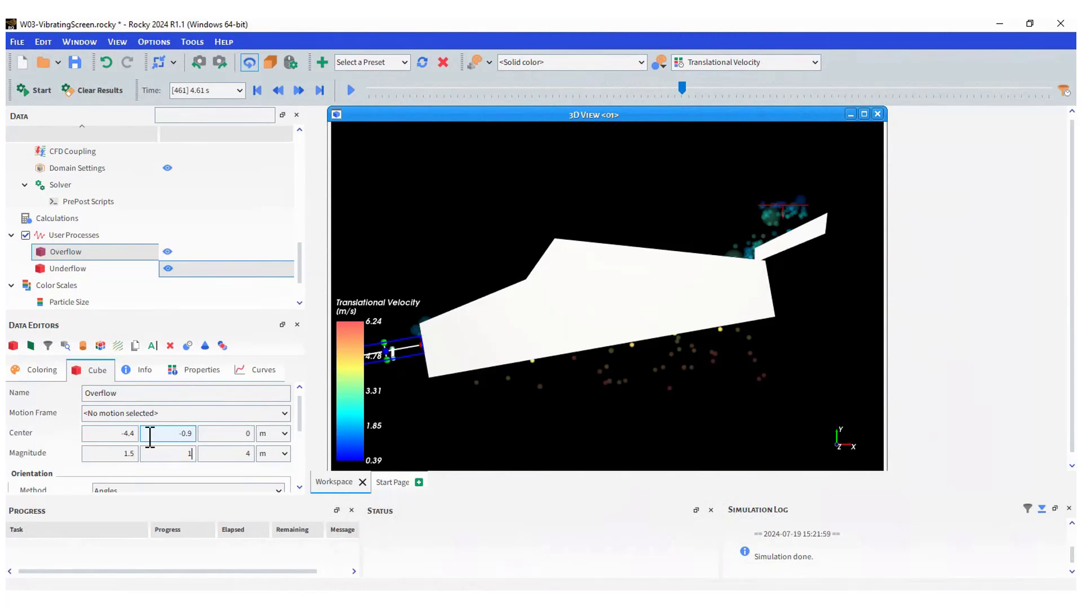
{"action": "type", "text": "1.4"}
{"action": "left_click_drag", "start_coordinate": [302, 429], "coordinate": [302, 454]}
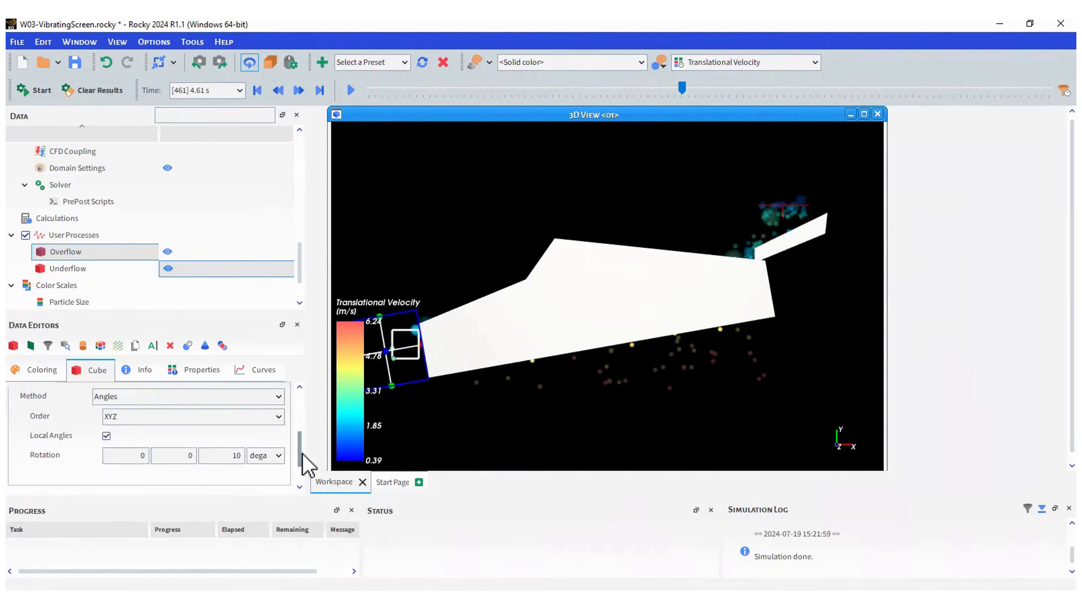
Step: Check both regions on the whole screen and save the project
{"action": "scroll", "coordinate": [648, 360], "scroll_direction": "down", "scroll_amount": 5}
{"action": "left_click_drag", "start_coordinate": [575, 374], "coordinate": [613, 360]}
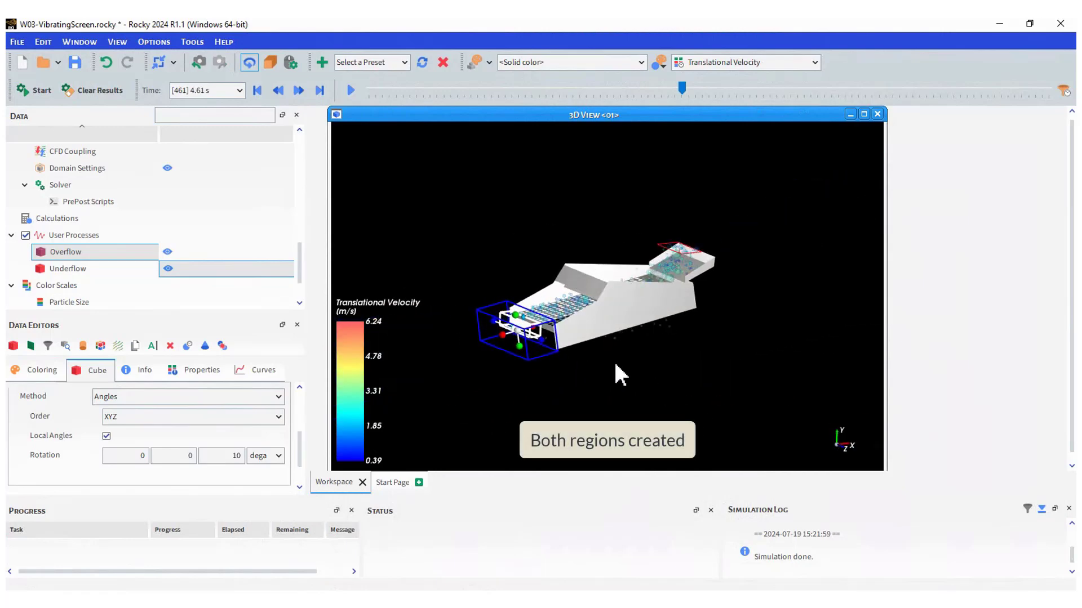
{"action": "left_click", "coordinate": [87, 269]}
{"action": "left_click", "coordinate": [753, 427]}
{"action": "key", "text": "ctrl+s"}
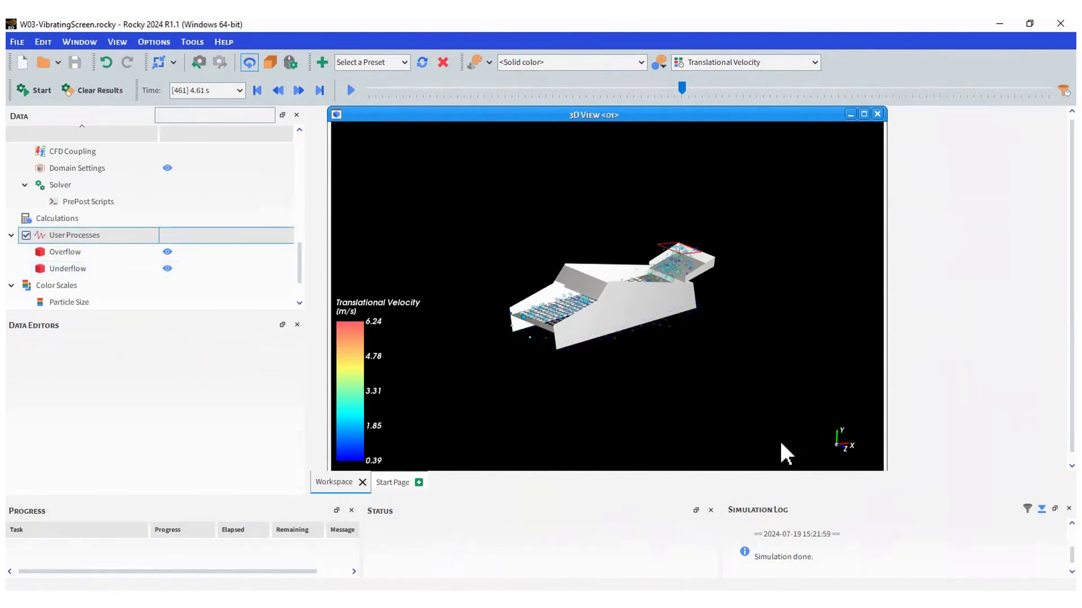
Step: Add an Undersized in Feed property filter on Particle Size, range 0 to 0.18 m
{"action": "scroll", "coordinate": [302, 237], "scroll_direction": "up", "scroll_amount": 3}
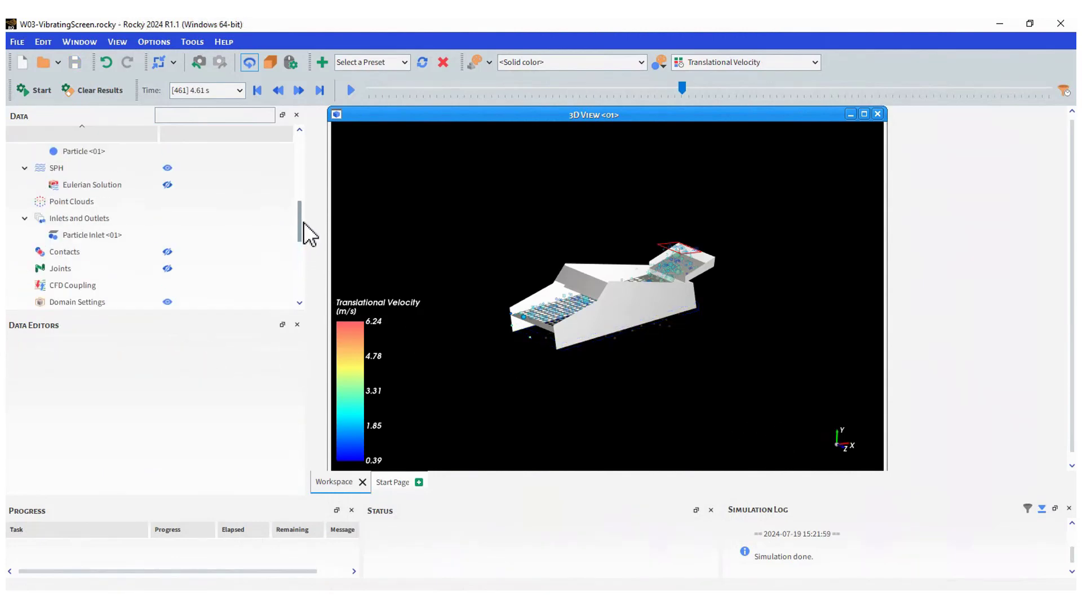
{"action": "left_click", "coordinate": [97, 154]}
{"action": "right_click", "coordinate": [98, 155]}
{"action": "mouse_move", "coordinate": [164, 188]}
{"action": "left_click", "coordinate": [326, 229]}
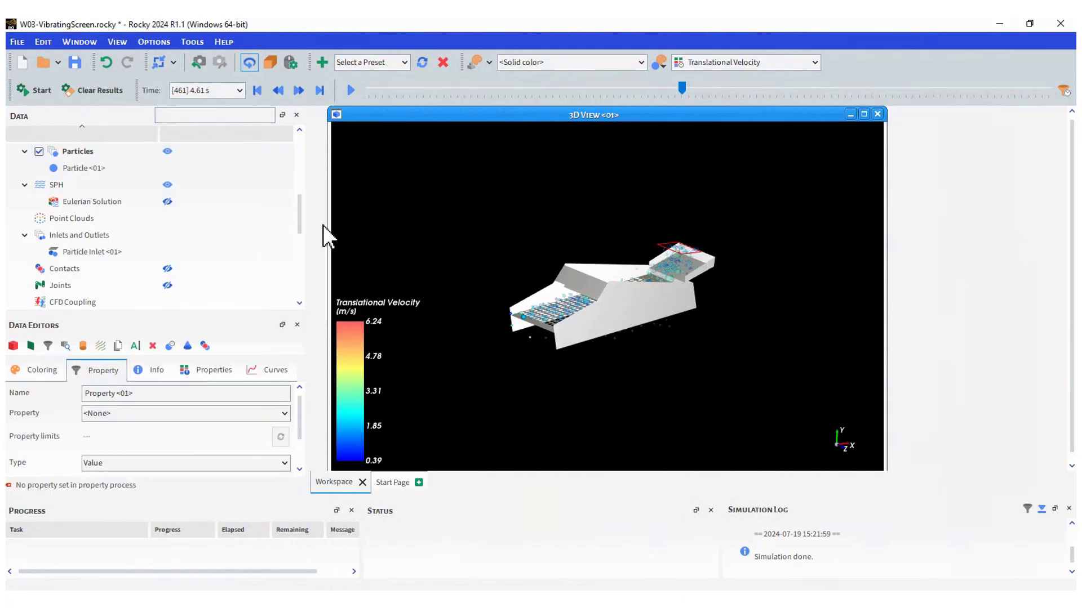
{"action": "left_click_drag", "start_coordinate": [164, 393], "coordinate": [13, 394]}
{"action": "type", "text": "Und"}
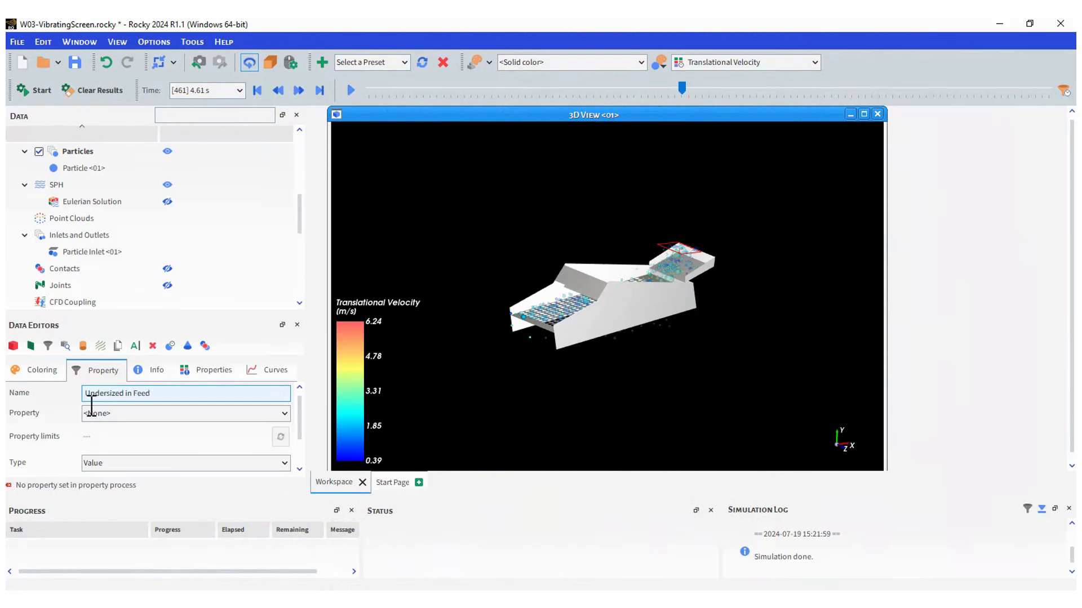
{"action": "type", "text": "ersized in Feed"}
{"action": "left_click", "coordinate": [285, 413]}
{"action": "scroll", "coordinate": [140, 521], "scroll_direction": "down", "scroll_amount": 2}
{"action": "left_click", "coordinate": [138, 532]}
{"action": "left_click", "coordinate": [248, 466]}
{"action": "left_click", "coordinate": [164, 490]}
{"action": "scroll", "coordinate": [302, 434], "scroll_direction": "down", "scroll_amount": 2}
{"action": "left_click_drag", "start_coordinate": [229, 454], "coordinate": [263, 459]}
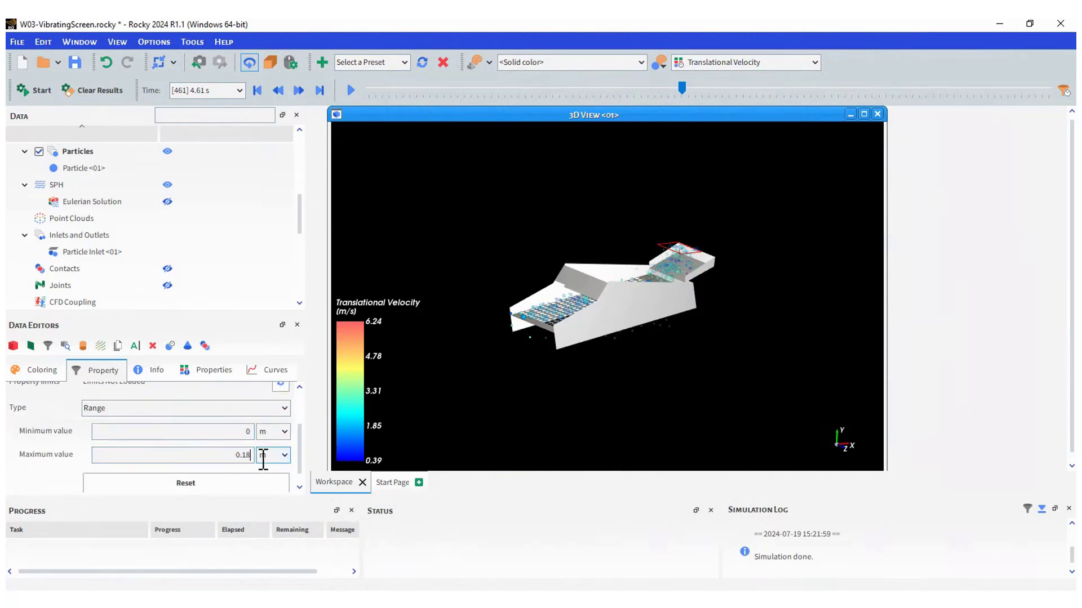
{"action": "left_click_drag", "start_coordinate": [302, 224], "coordinate": [300, 242]}
Step: Duplicate the Undersized in Feed filter
{"action": "scroll", "coordinate": [146, 282], "scroll_direction": "down", "scroll_amount": 1}
{"action": "right_click", "coordinate": [104, 284]}
{"action": "left_click", "coordinate": [151, 352]}
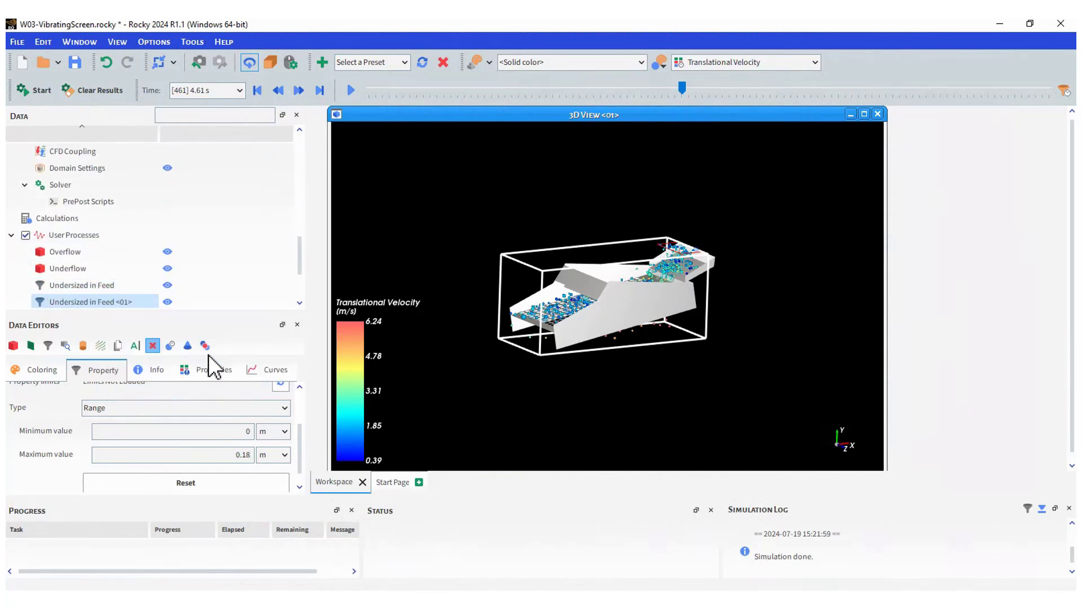
{"action": "scroll", "coordinate": [296, 287], "scroll_direction": "down", "scroll_amount": 1}
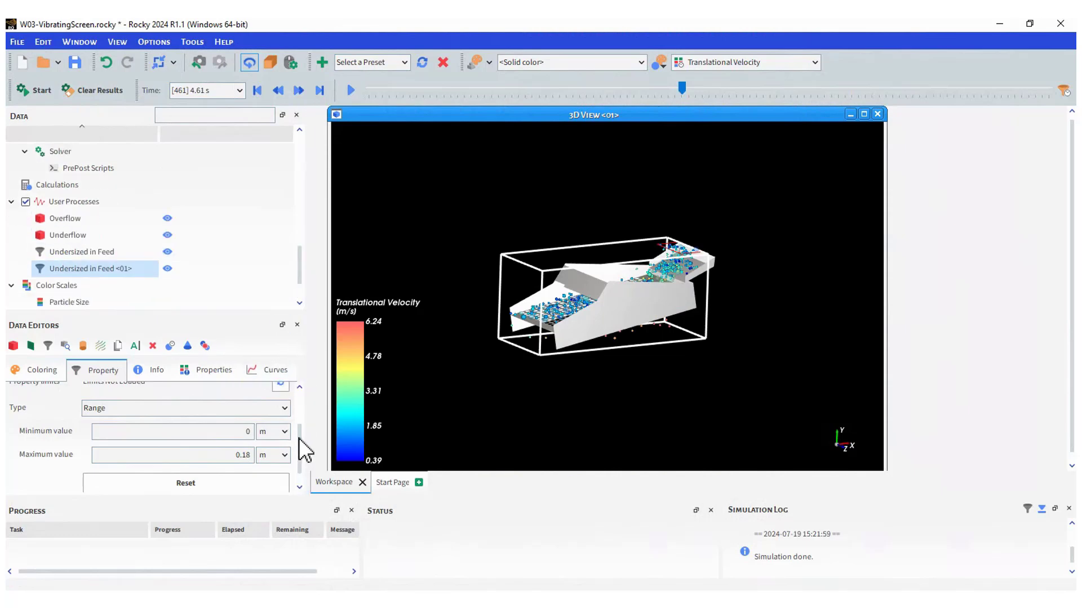
{"action": "scroll", "coordinate": [303, 428], "scroll_direction": "up", "scroll_amount": 3}
Step: Rename the copied filter to Oversized in Feed and edit its minimum and maximum size values
{"action": "left_click_drag", "start_coordinate": [283, 399], "coordinate": [77, 392]}
{"action": "type", "text": "Oversized in Feed"}
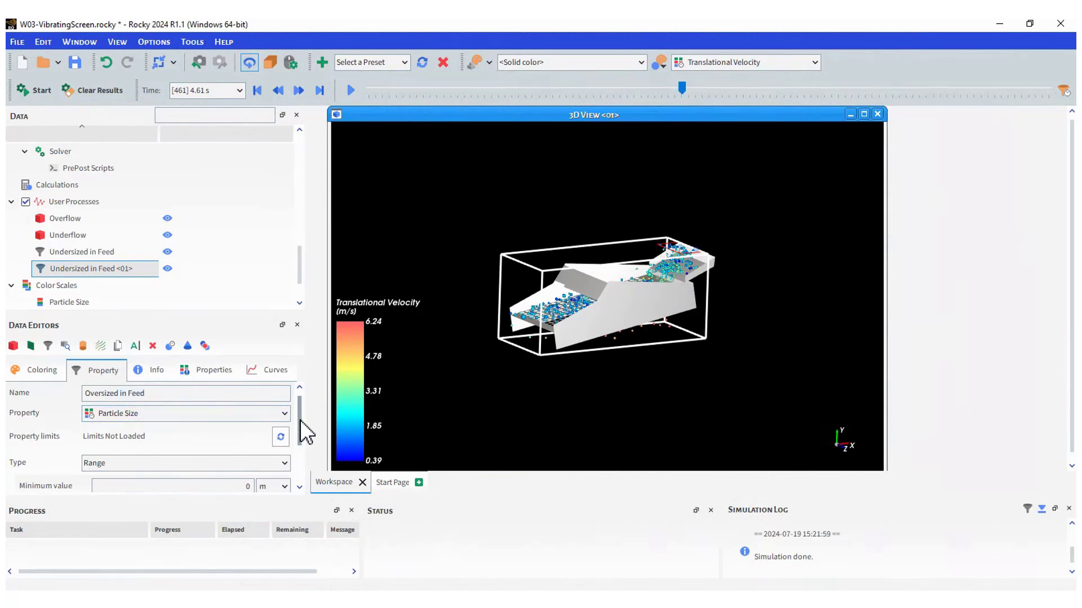
{"action": "key", "text": "Return"}
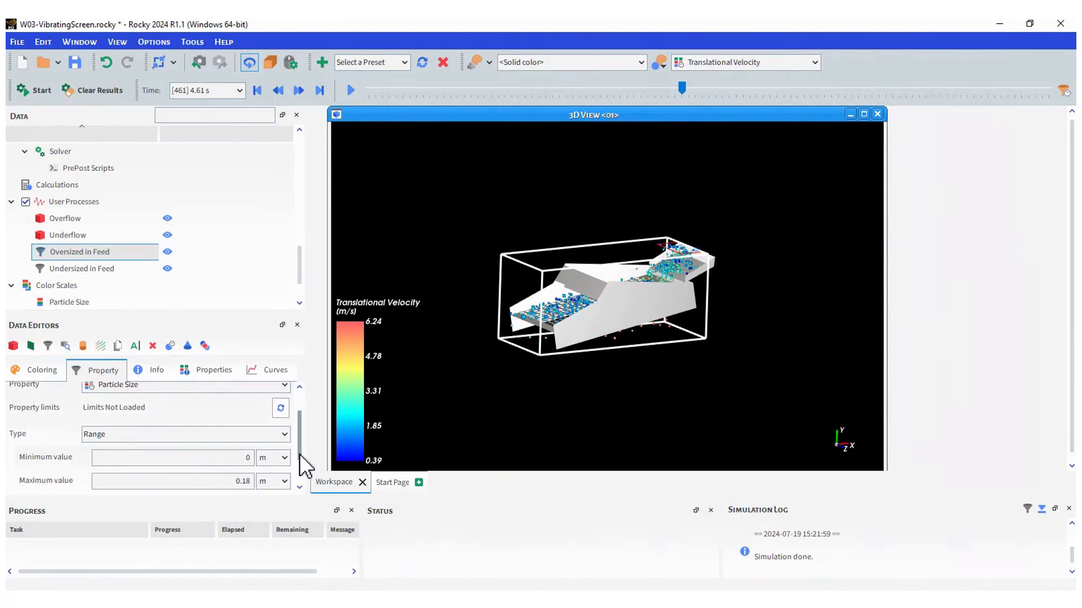
{"action": "scroll", "coordinate": [304, 431], "scroll_direction": "down", "scroll_amount": 2}
{"action": "double_click", "coordinate": [250, 423]}
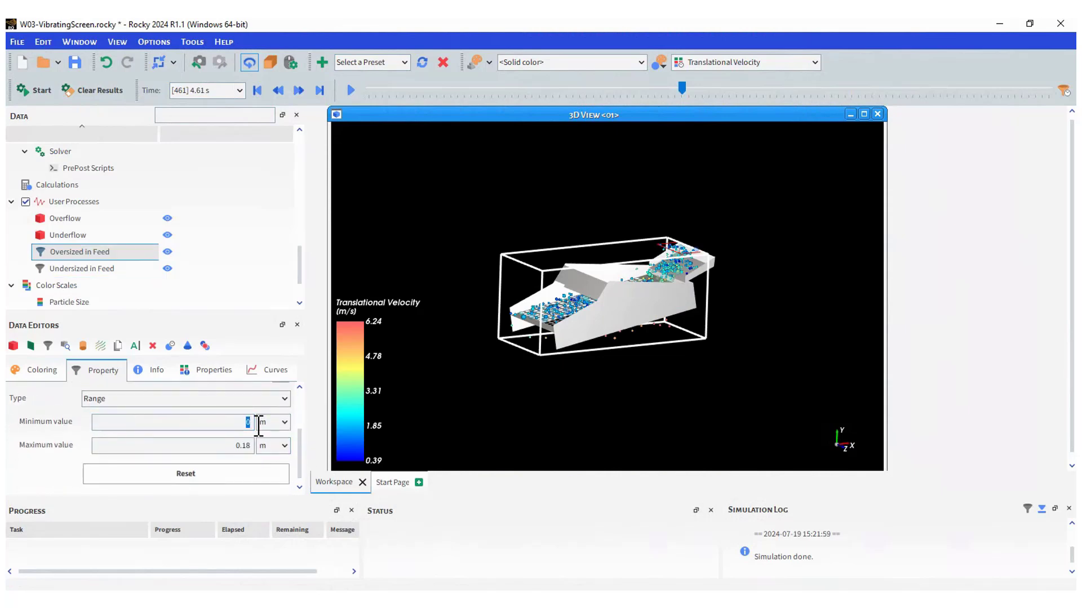
{"action": "double_click", "coordinate": [236, 450]}
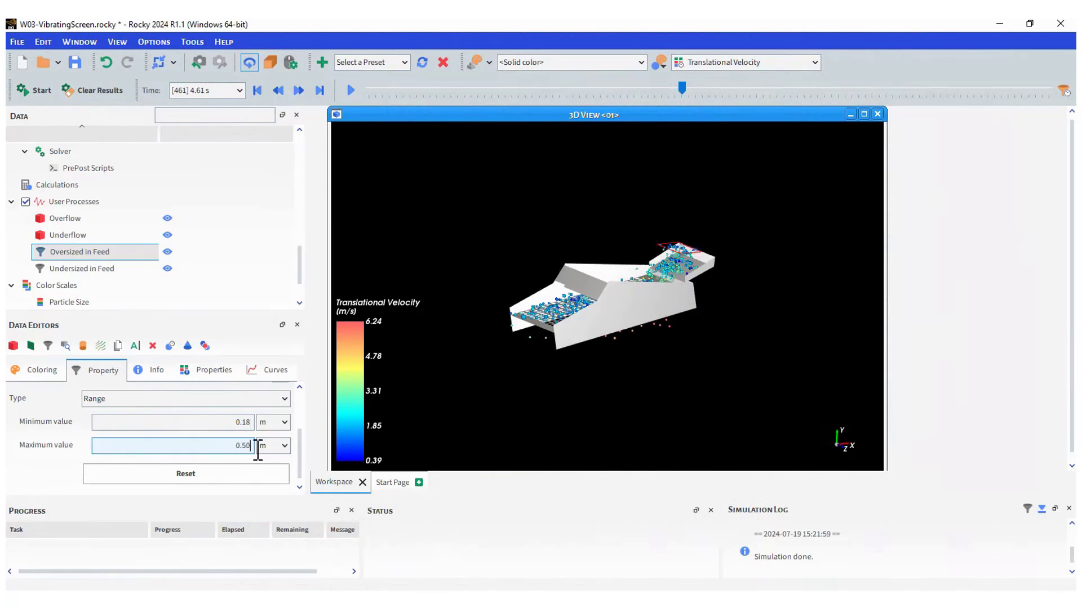
Step: Add a property filter process under Overflow named Oversized in Overflow
{"action": "left_click", "coordinate": [75, 220]}
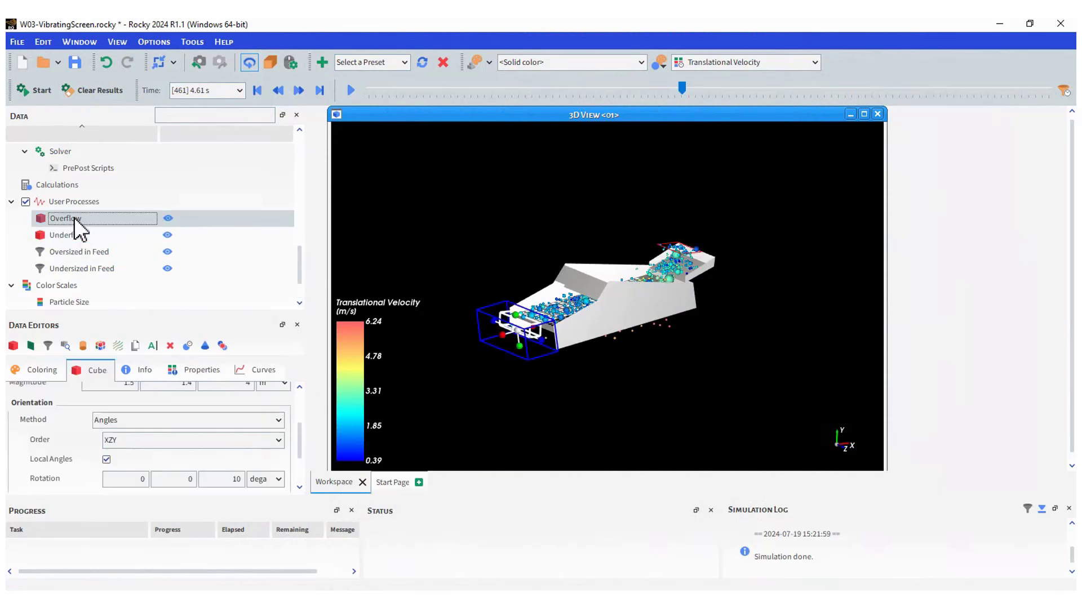
{"action": "right_click", "coordinate": [75, 222]}
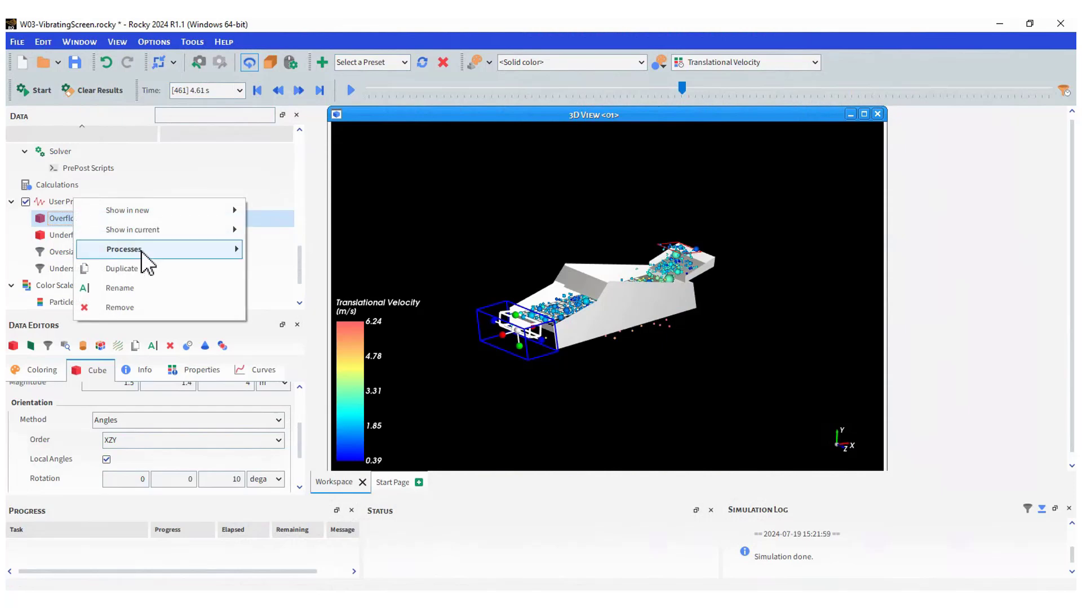
{"action": "mouse_move", "coordinate": [145, 251]}
{"action": "left_click", "coordinate": [302, 288]}
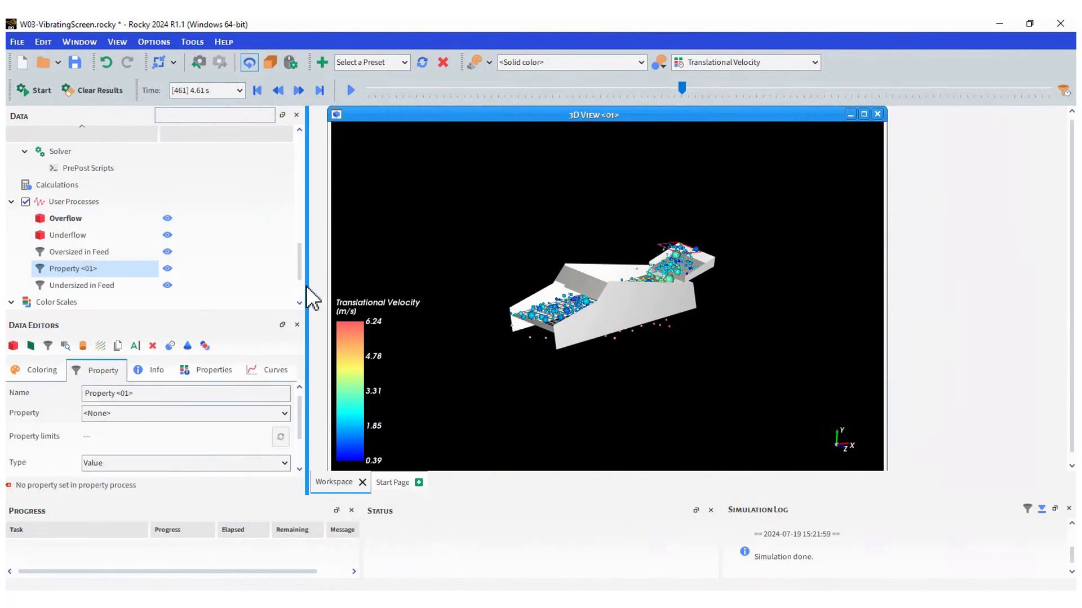
{"action": "left_click", "coordinate": [134, 394]}
{"action": "type", "text": "Oversized in Overflow"}
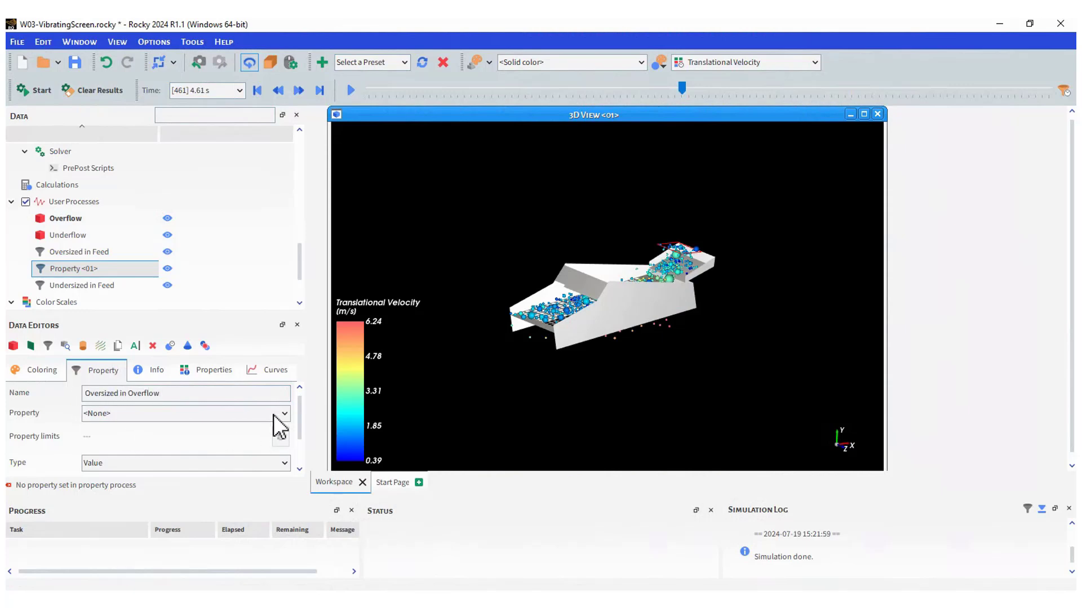
Step: Filter Oversized in Overflow by a Particle Size range with a 0.5 maximum
{"action": "left_click", "coordinate": [273, 414]}
{"action": "scroll", "coordinate": [141, 518], "scroll_direction": "down", "scroll_amount": 1}
{"action": "scroll", "coordinate": [141, 519], "scroll_direction": "down", "scroll_amount": 1}
{"action": "left_click", "coordinate": [140, 528]}
{"action": "left_click", "coordinate": [203, 461]}
{"action": "left_click", "coordinate": [174, 489]}
{"action": "scroll", "coordinate": [309, 445], "scroll_direction": "down", "scroll_amount": 3}
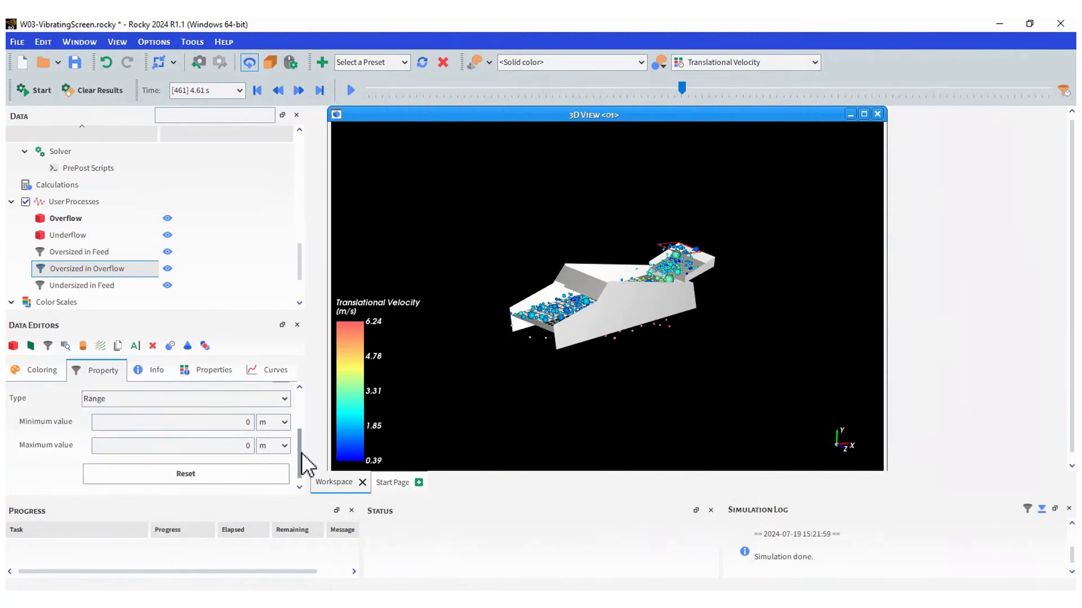
{"action": "left_click", "coordinate": [246, 422]}
{"action": "left_click", "coordinate": [240, 445]}
{"action": "type", "text": "0.5"}
{"action": "key", "text": "Return"}
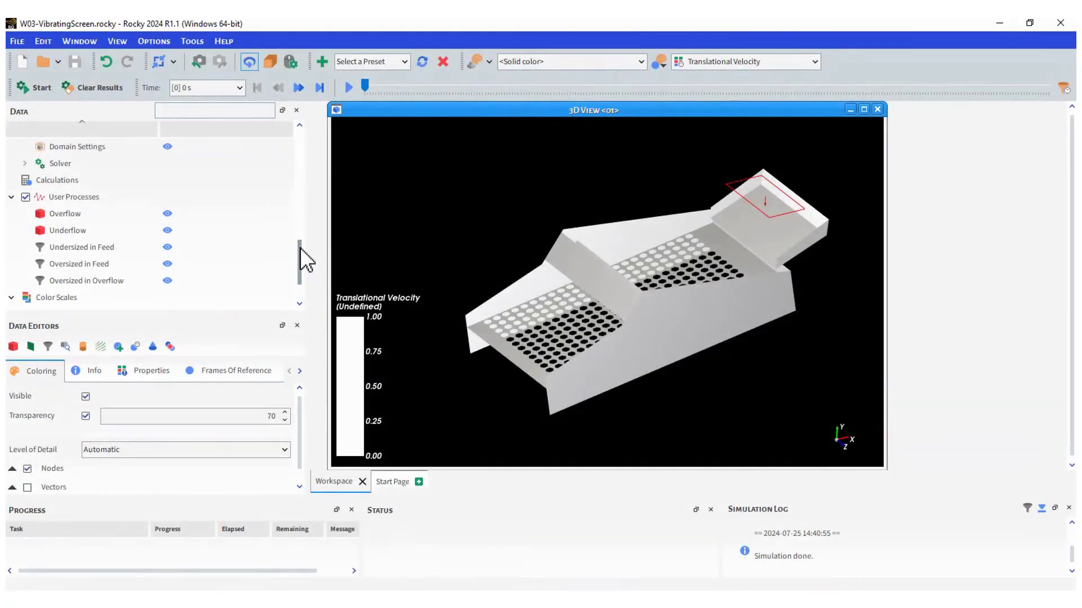
Step: Start a new custom particle curve named Total Mass In with unit kg
{"action": "left_click_drag", "start_coordinate": [299, 248], "coordinate": [298, 204]}
{"action": "double_click", "coordinate": [124, 163]}
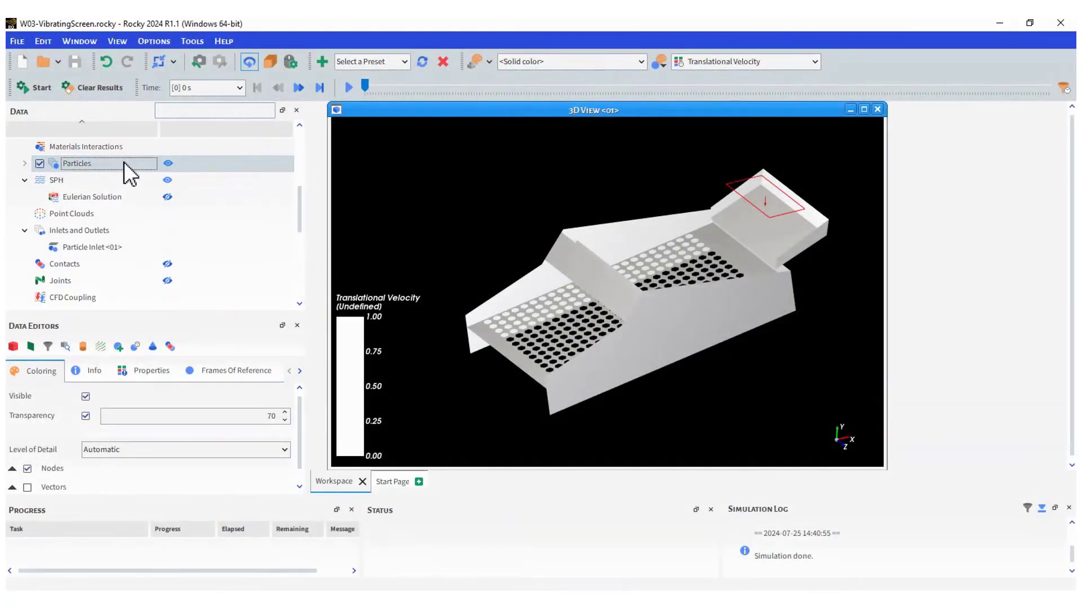
{"action": "left_click", "coordinate": [299, 371]}
{"action": "left_click", "coordinate": [272, 373]}
{"action": "left_click", "coordinate": [279, 394]}
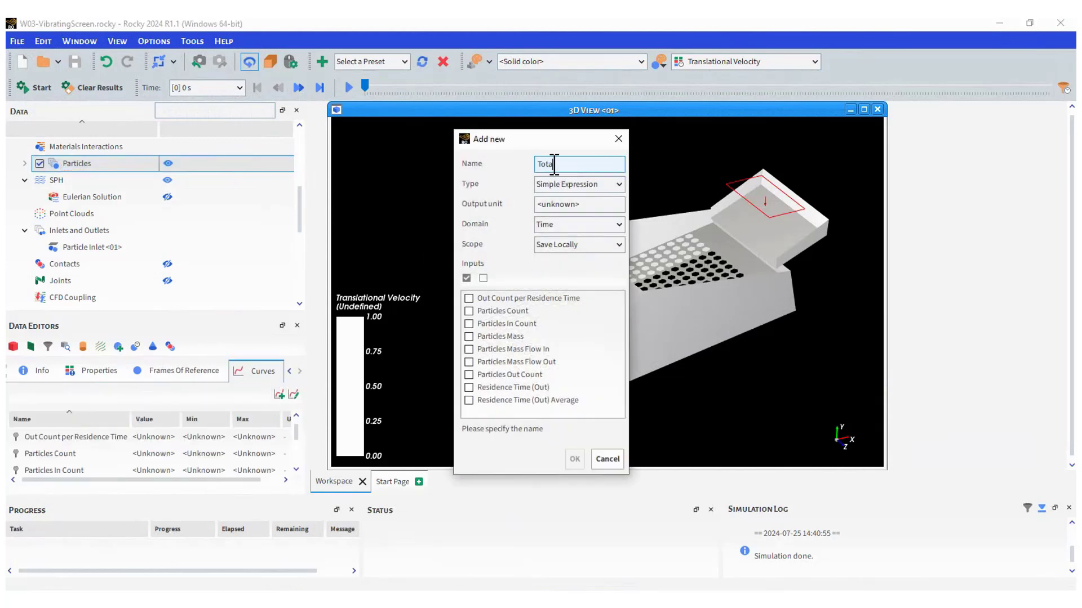
{"action": "type", "text": "Total Mass In"}
{"action": "left_click", "coordinate": [566, 204]}
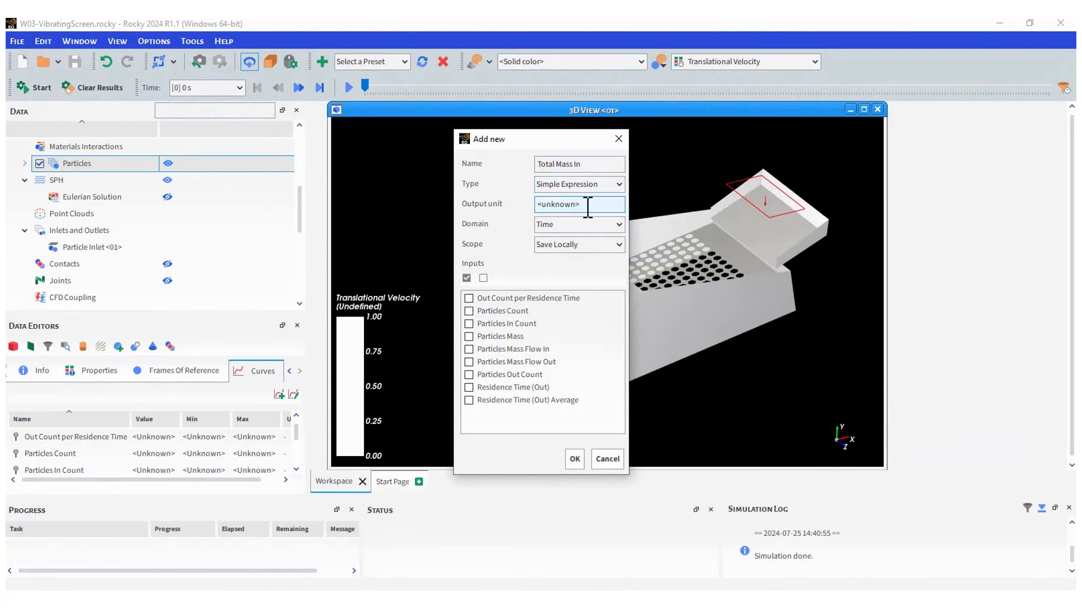
{"action": "left_click_drag", "start_coordinate": [580, 205], "coordinate": [519, 207]}
{"action": "type", "text": "kg"}
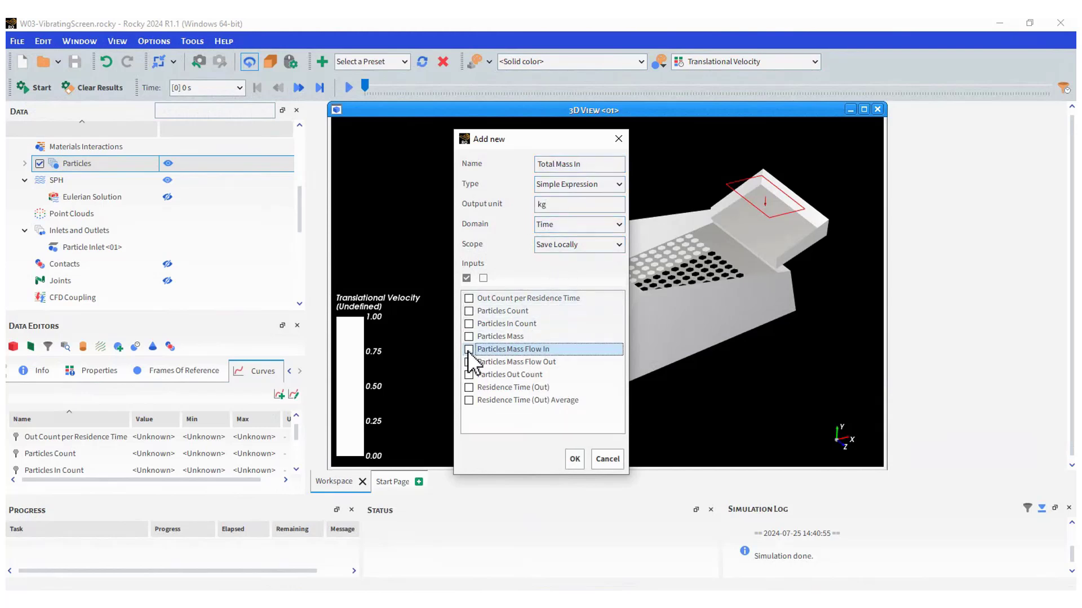
Step: Define its expression as (cumsum(A)*(1000/3600))*OUTPUT_FREQUENCY and save it
{"action": "left_click", "coordinate": [575, 459]}
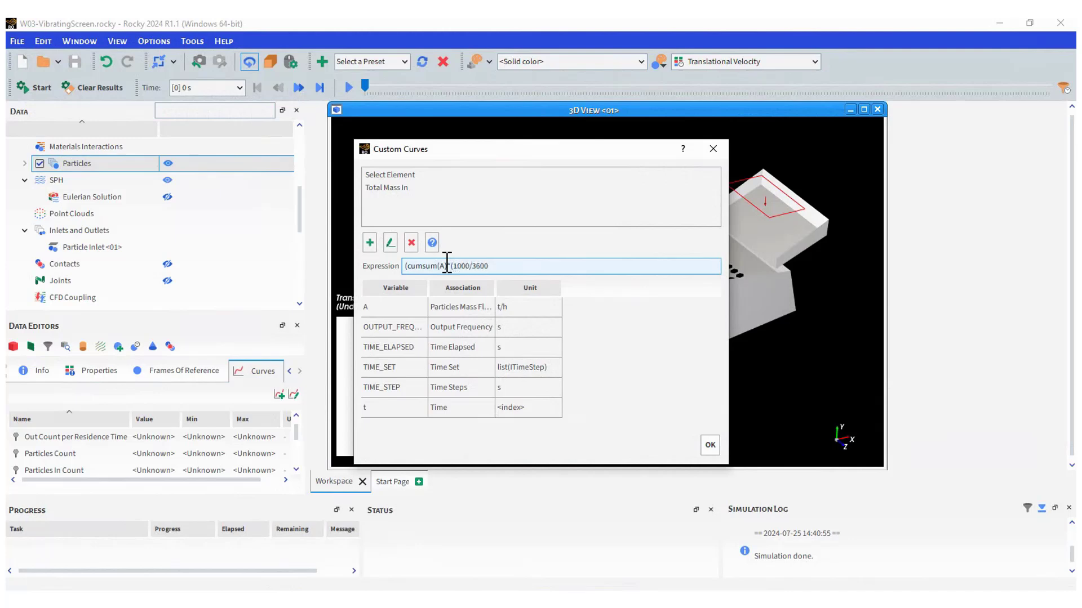
{"action": "type", "text": "OUTPUT_FREQUENCY"}
{"action": "left_click", "coordinate": [708, 444]}
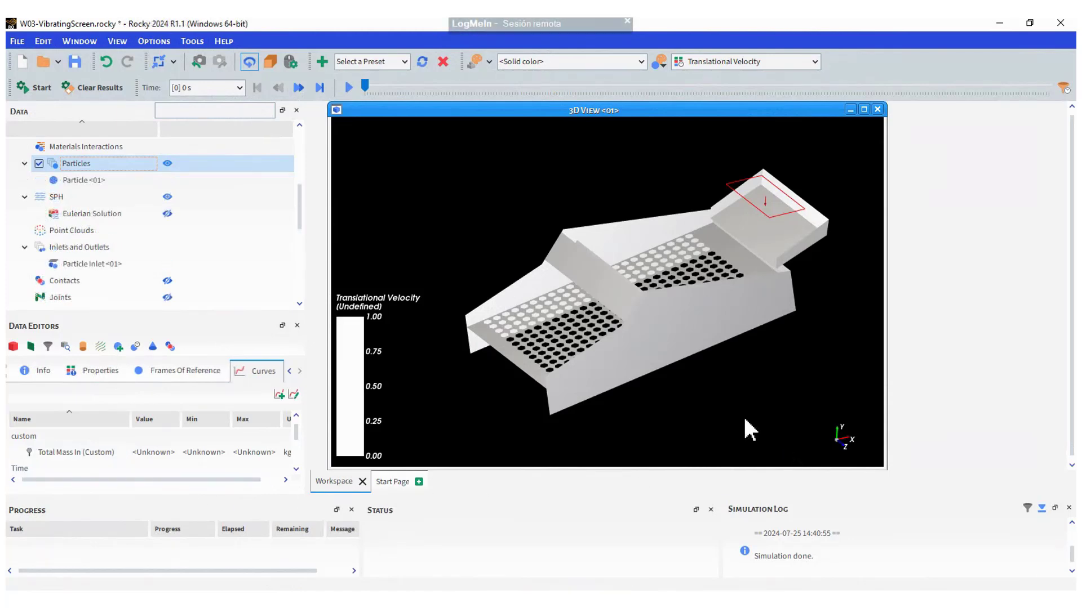
Step: Hide the velocity legend and create a new, taller time plot
{"action": "left_click_drag", "start_coordinate": [302, 203], "coordinate": [302, 307]}
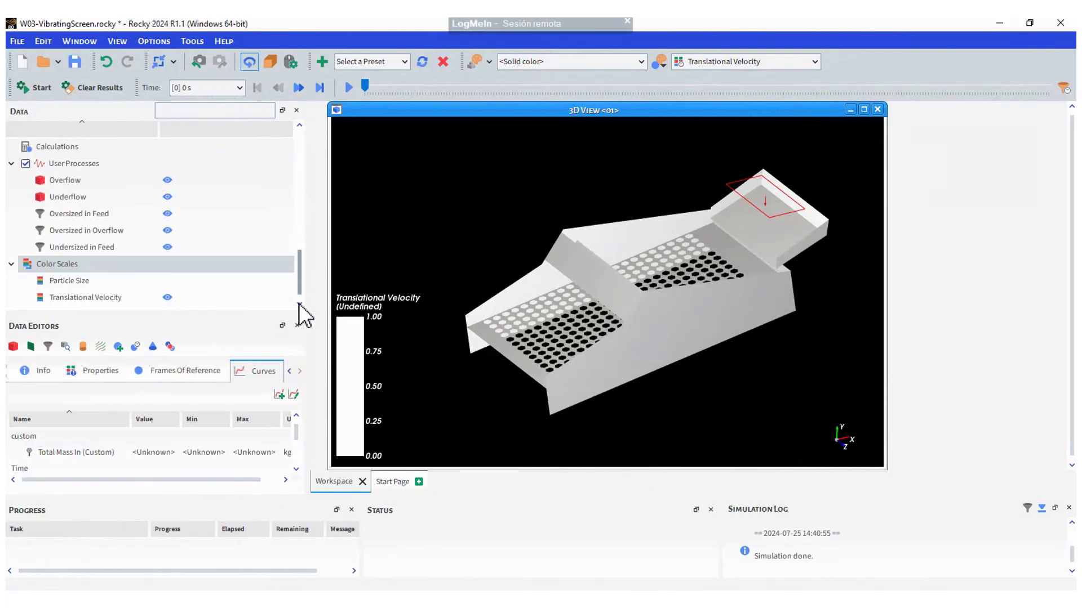
{"action": "left_click", "coordinate": [168, 297]}
{"action": "left_click", "coordinate": [79, 41]}
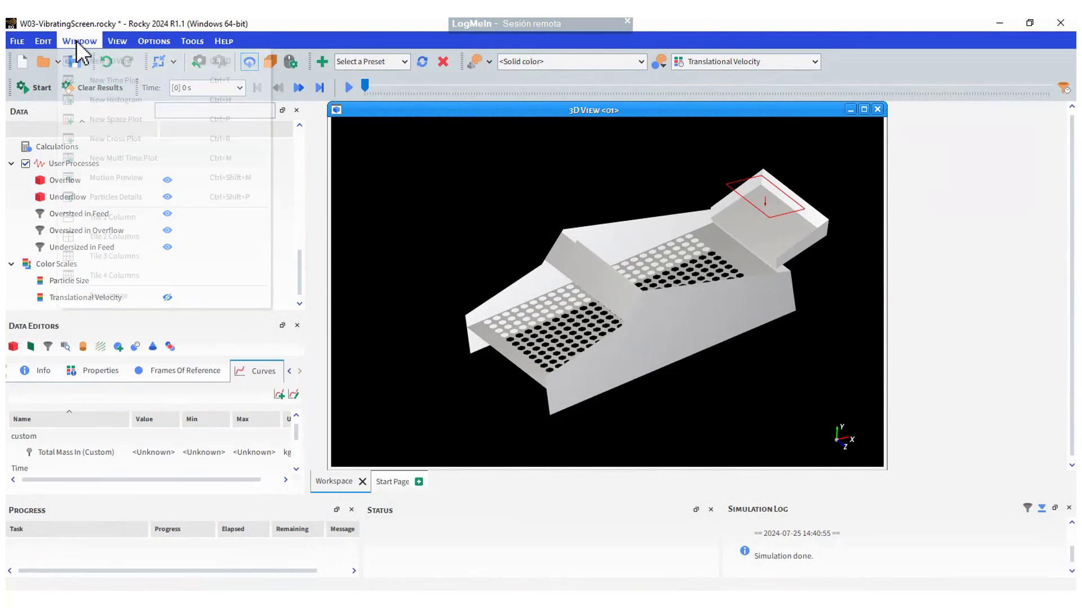
{"action": "left_click", "coordinate": [111, 80]}
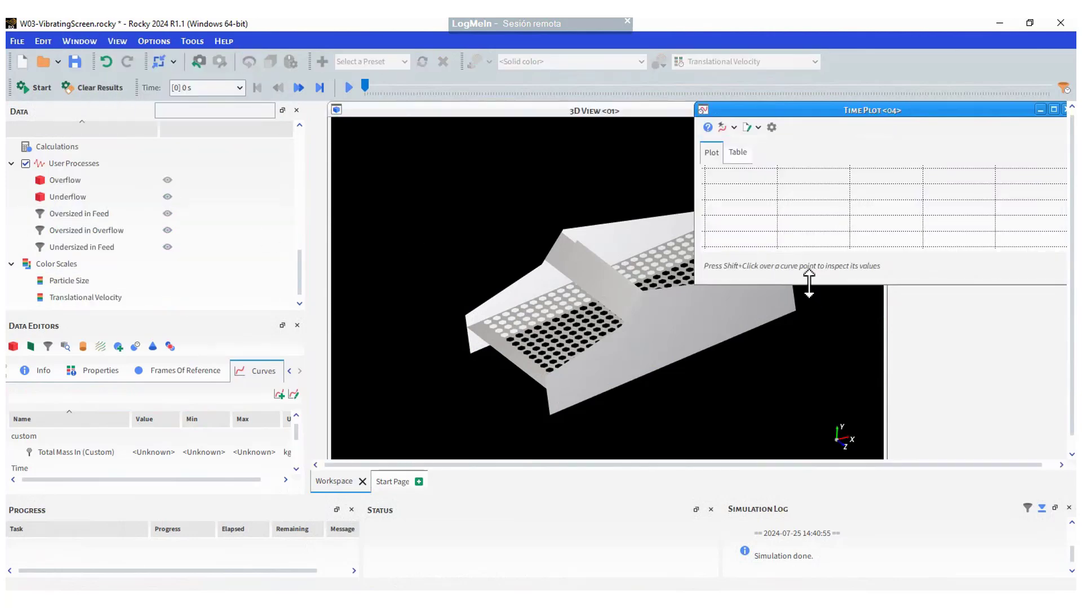
{"action": "left_click_drag", "start_coordinate": [808, 285], "coordinate": [809, 359]}
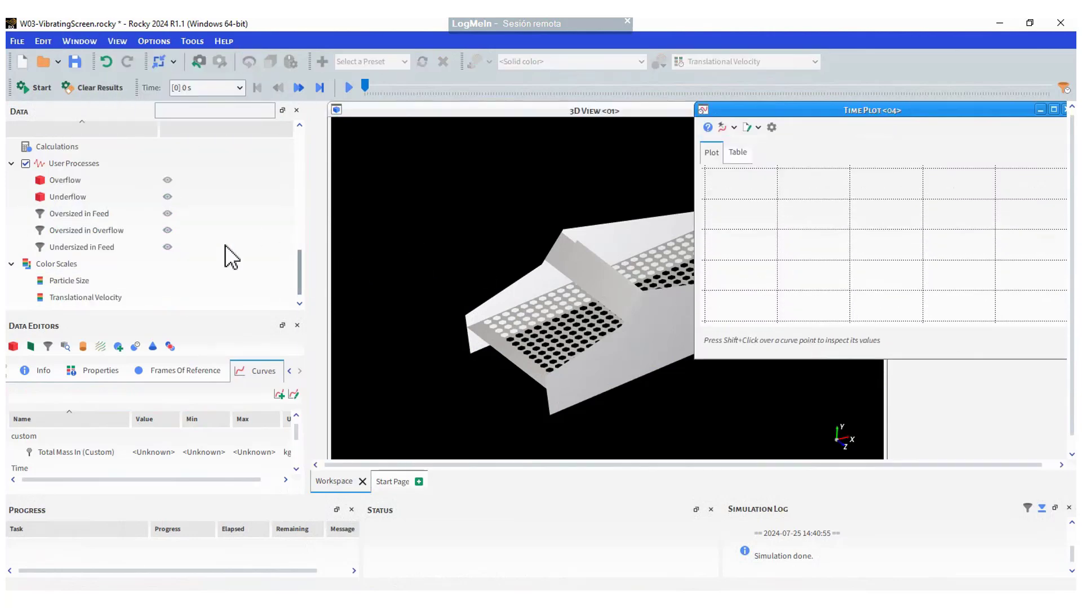
Step: Plot Total Mass In for Underflow, Oversized in Feed, Oversized in Overflow and Undersized in Feed
{"action": "left_click", "coordinate": [66, 197]}
{"action": "left_click_drag", "start_coordinate": [90, 452], "coordinate": [783, 329]}
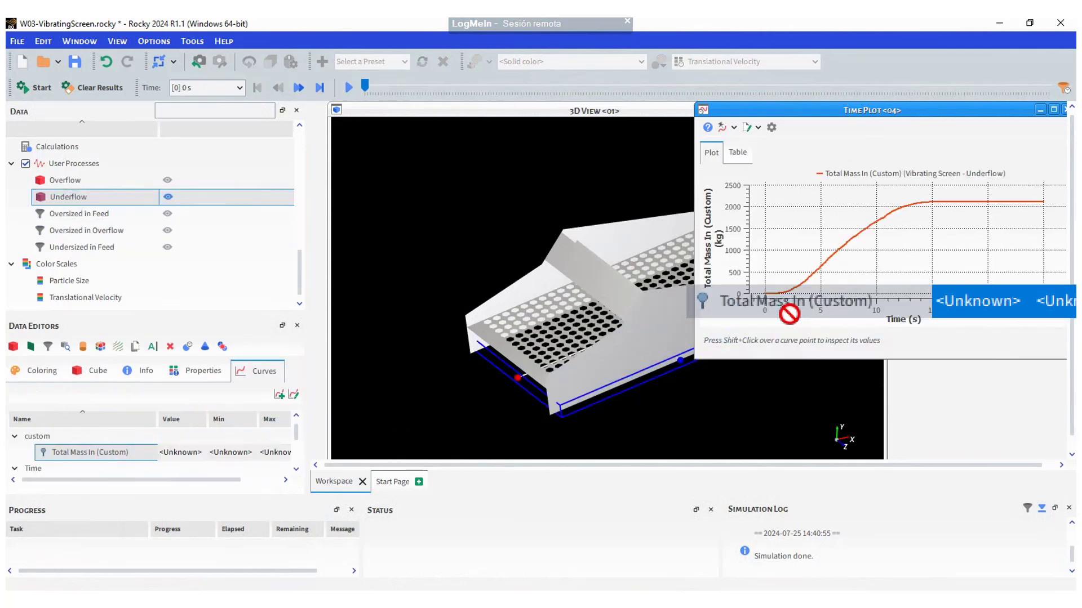
{"action": "left_click", "coordinate": [79, 214]}
{"action": "left_click_drag", "start_coordinate": [90, 452], "coordinate": [789, 259]}
{"action": "left_click", "coordinate": [101, 230]}
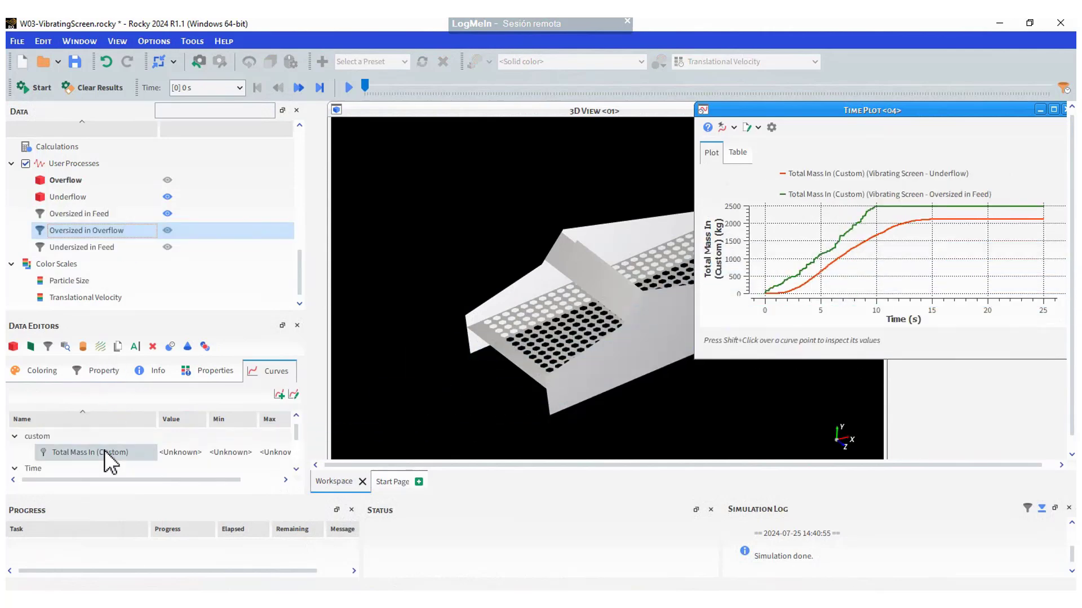
{"action": "left_click_drag", "start_coordinate": [109, 454], "coordinate": [780, 253]}
{"action": "left_click", "coordinate": [84, 247]}
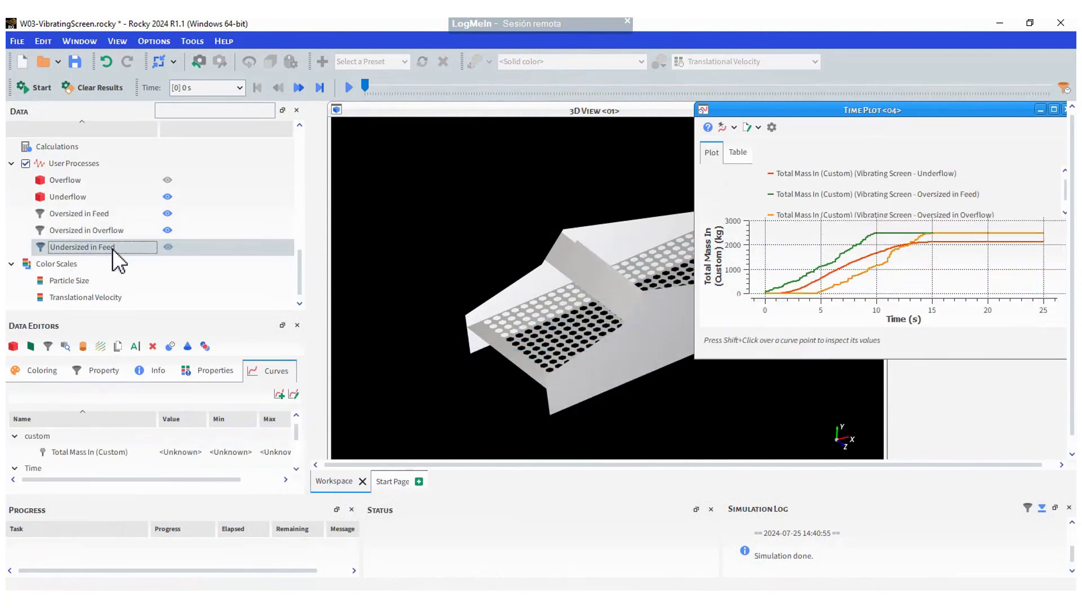
{"action": "left_click_drag", "start_coordinate": [102, 453], "coordinate": [896, 309]}
{"action": "left_click_drag", "start_coordinate": [906, 397], "coordinate": [915, 451]}
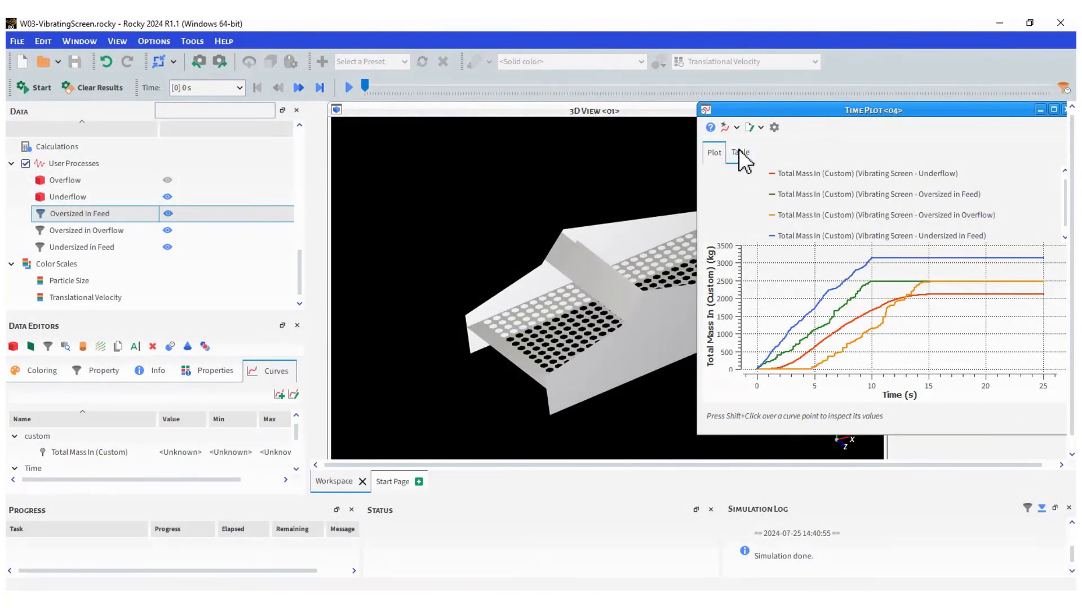
Step: Show the time plot's data table, widen it, and add formula column Eu = B/E
{"action": "left_click", "coordinate": [740, 153]}
{"action": "left_click_drag", "start_coordinate": [698, 278], "coordinate": [667, 278]}
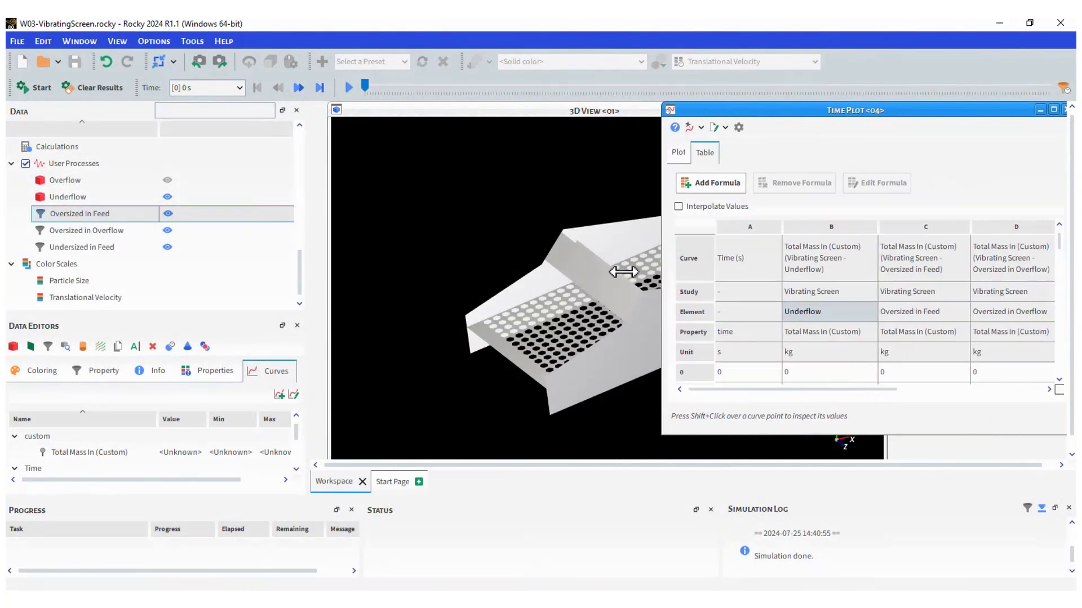
{"action": "left_click_drag", "start_coordinate": [619, 271], "coordinate": [543, 255]}
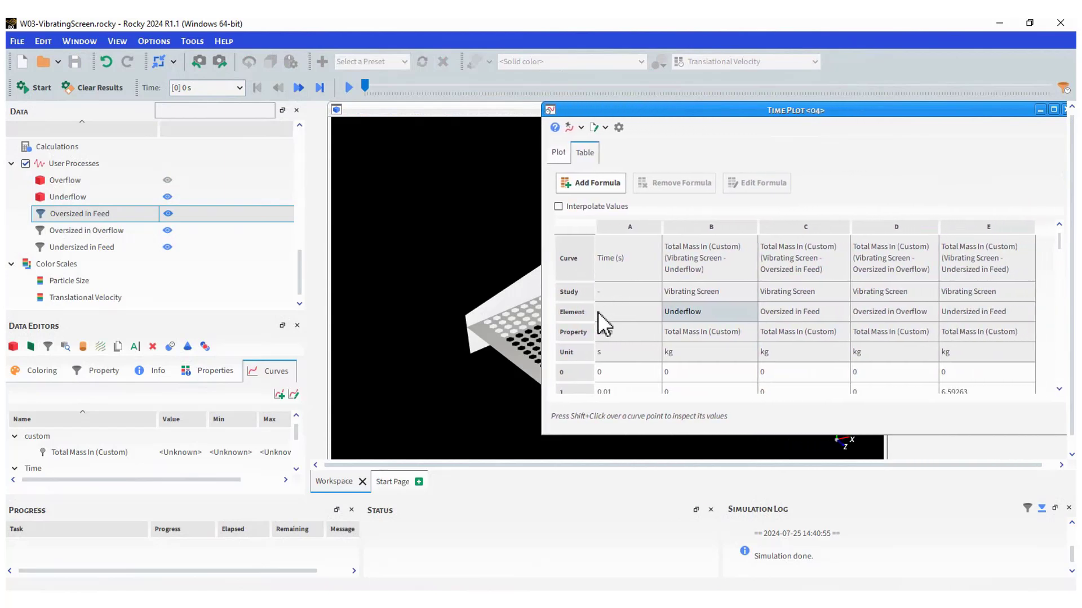
{"action": "left_click", "coordinate": [609, 192]}
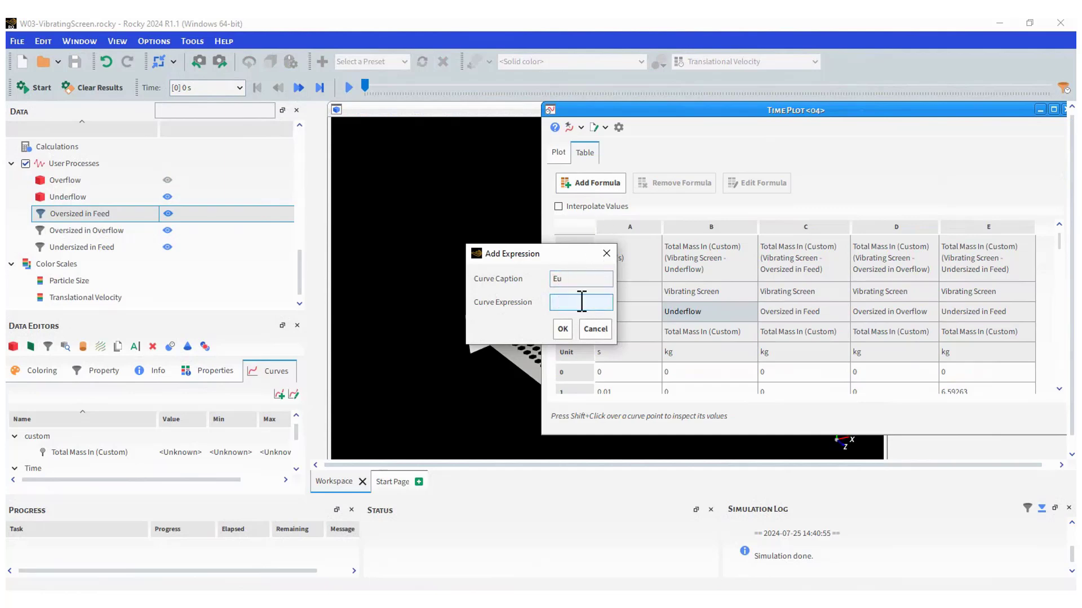
{"action": "left_click", "coordinate": [565, 329]}
Step: Add formula columns Eo = D/C and combined efficiency E = E1*E2
{"action": "left_click", "coordinate": [598, 188]}
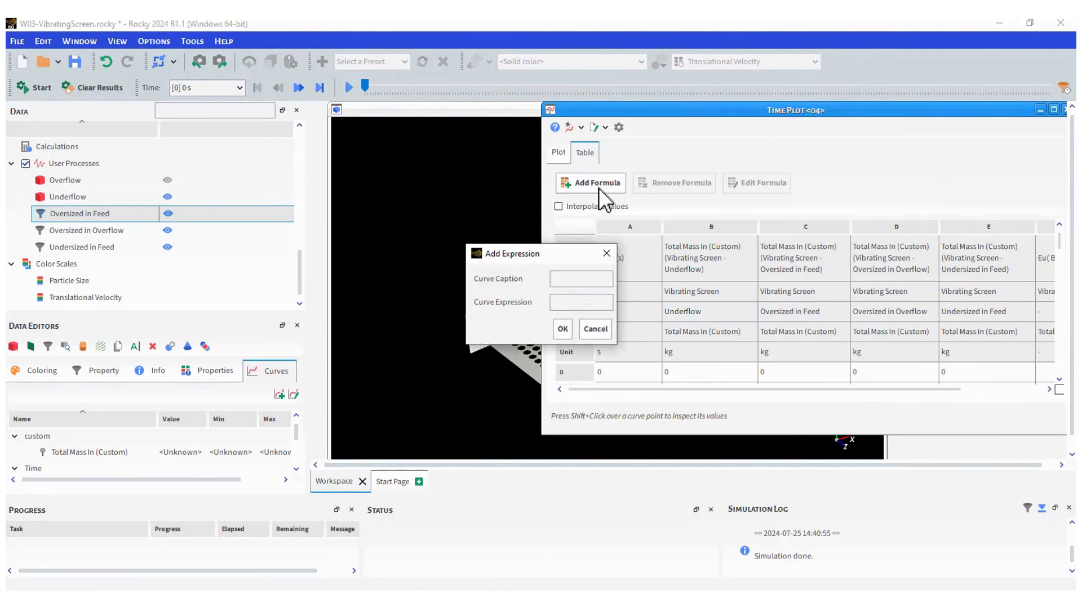
{"action": "type", "text": "Eo"}
{"action": "left_click", "coordinate": [600, 303]}
{"action": "left_click", "coordinate": [561, 329]}
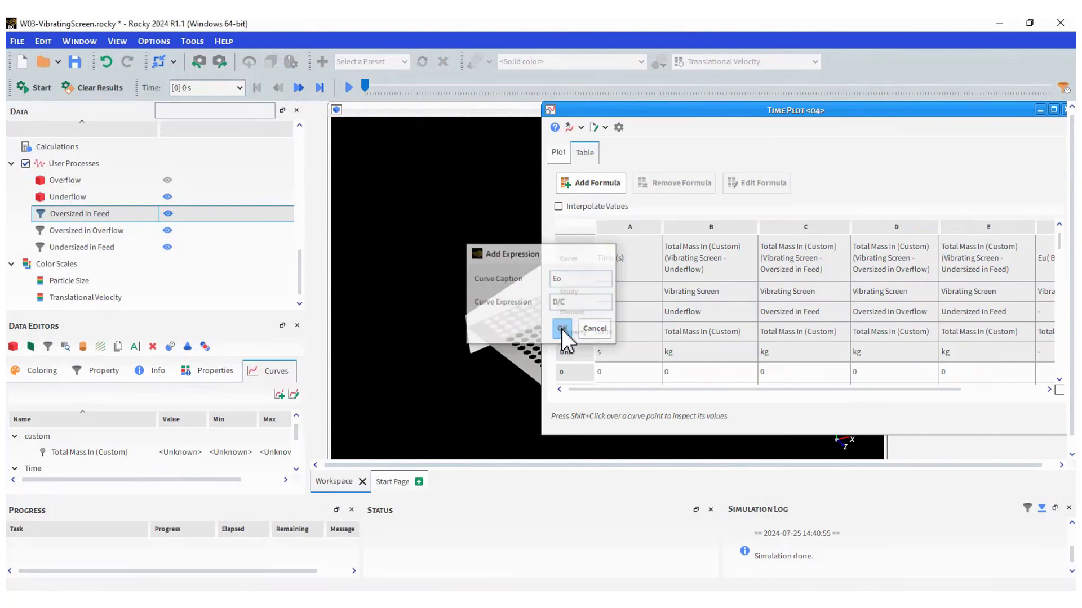
{"action": "left_click", "coordinate": [598, 186]}
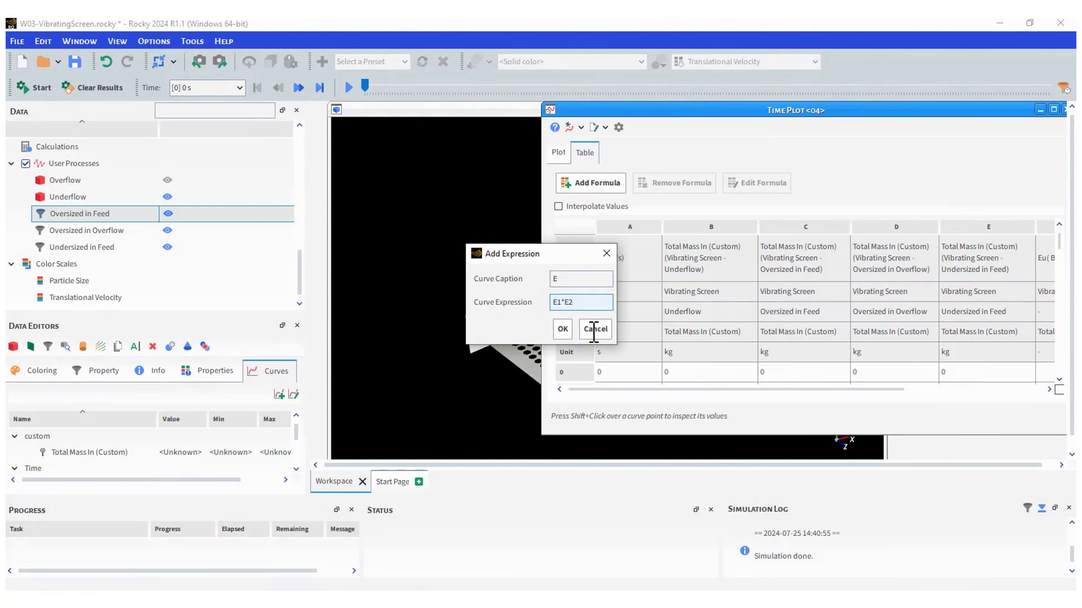
{"action": "left_click", "coordinate": [566, 330]}
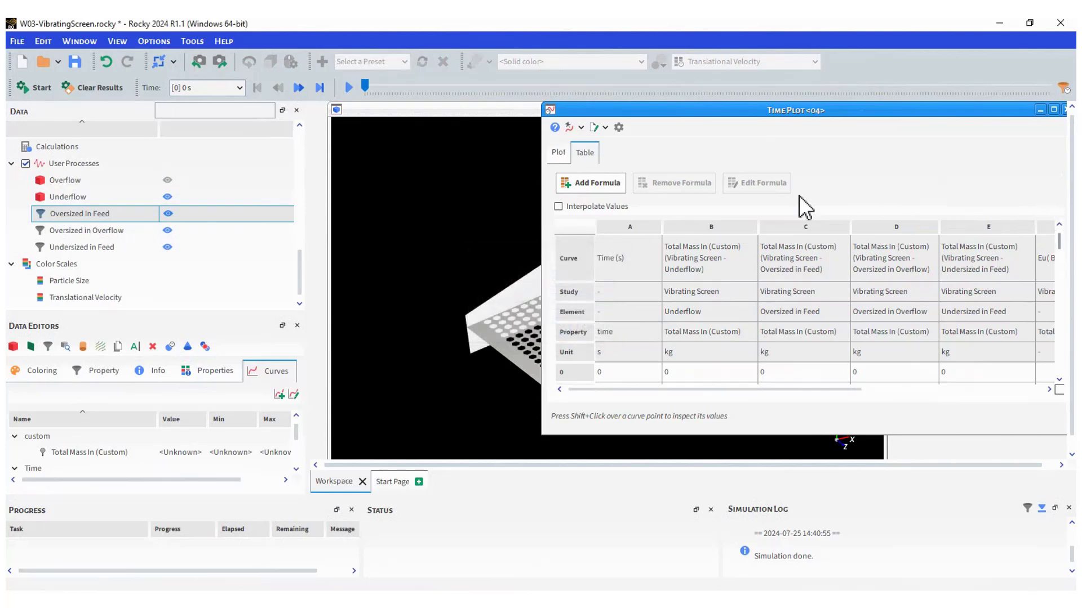
Step: Check the final combined efficiency value of 0.674503 at 25 s
{"action": "scroll", "coordinate": [1065, 271], "scroll_direction": "down", "scroll_amount": 5}
{"action": "left_click_drag", "start_coordinate": [1060, 295], "coordinate": [954, 395]}
{"action": "left_click_drag", "start_coordinate": [871, 391], "coordinate": [1054, 394]}
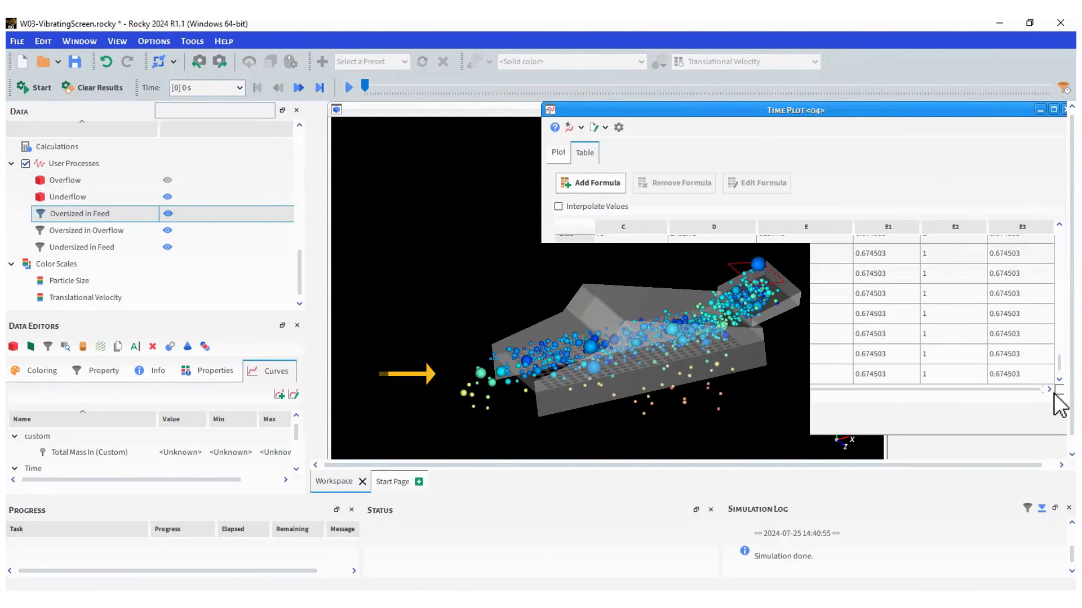
{"action": "left_click", "coordinate": [1015, 376]}
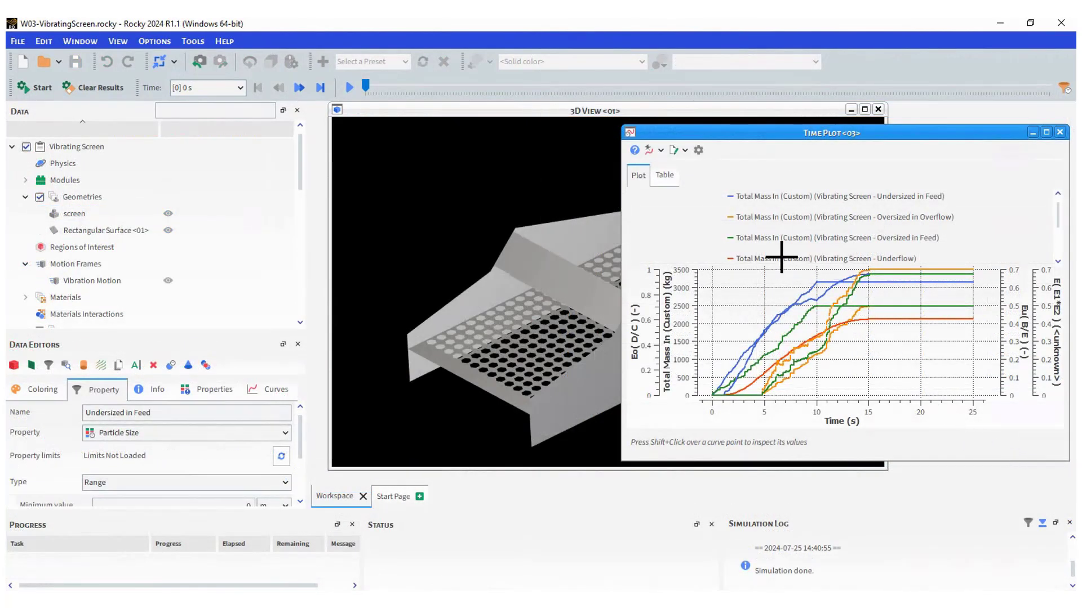
Step: Open Export > Curves from Time Plot <03>'s chart with all seven curves ticked
{"action": "left_click", "coordinate": [664, 175]}
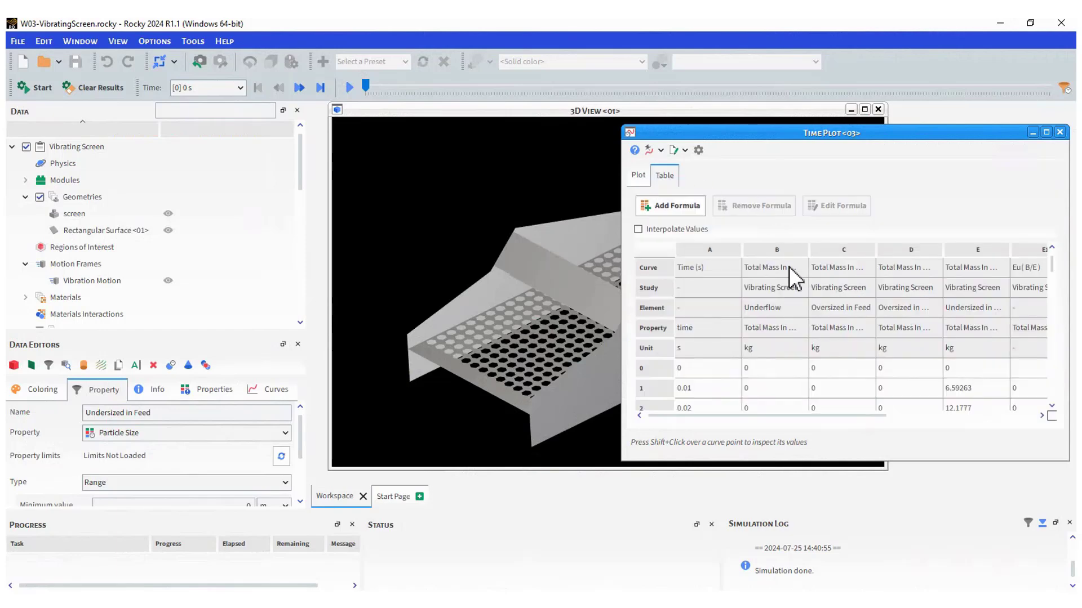
{"action": "left_click", "coordinate": [637, 175]}
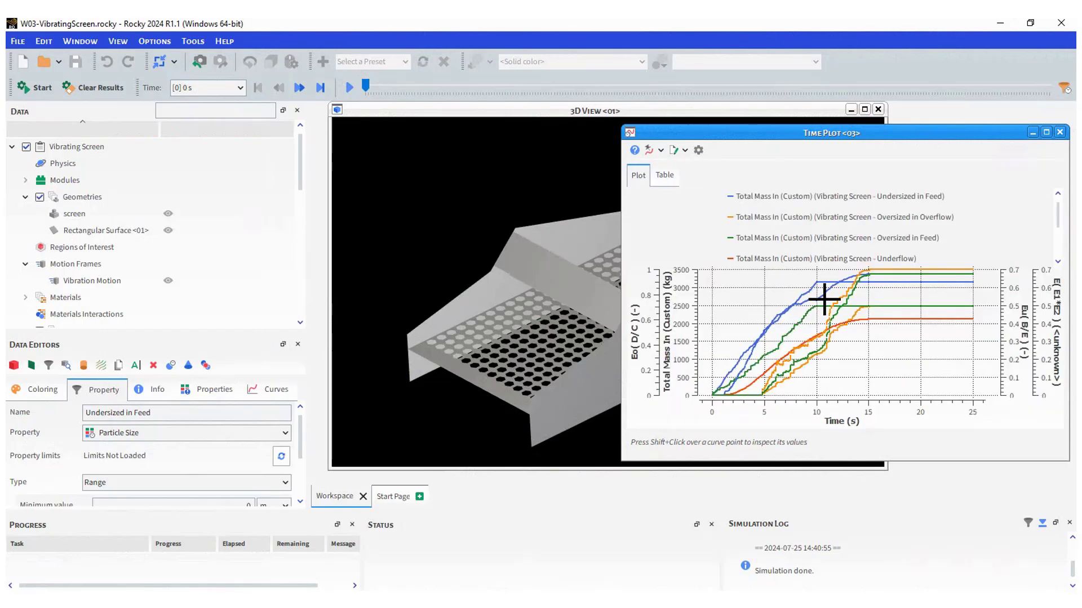
{"action": "right_click", "coordinate": [729, 296]}
{"action": "mouse_move", "coordinate": [755, 310]}
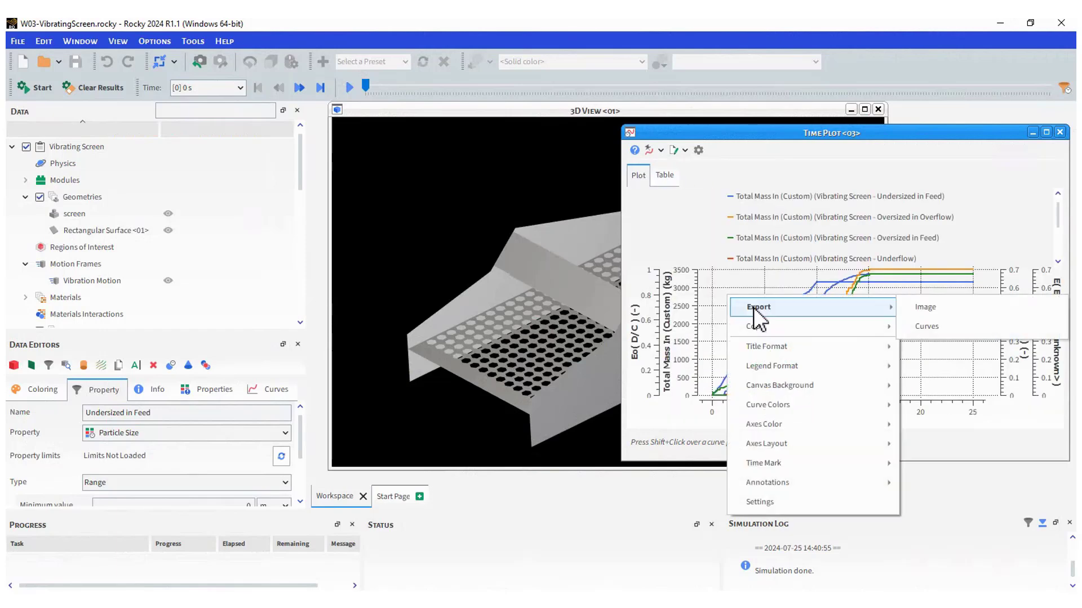
{"action": "left_click", "coordinate": [942, 329]}
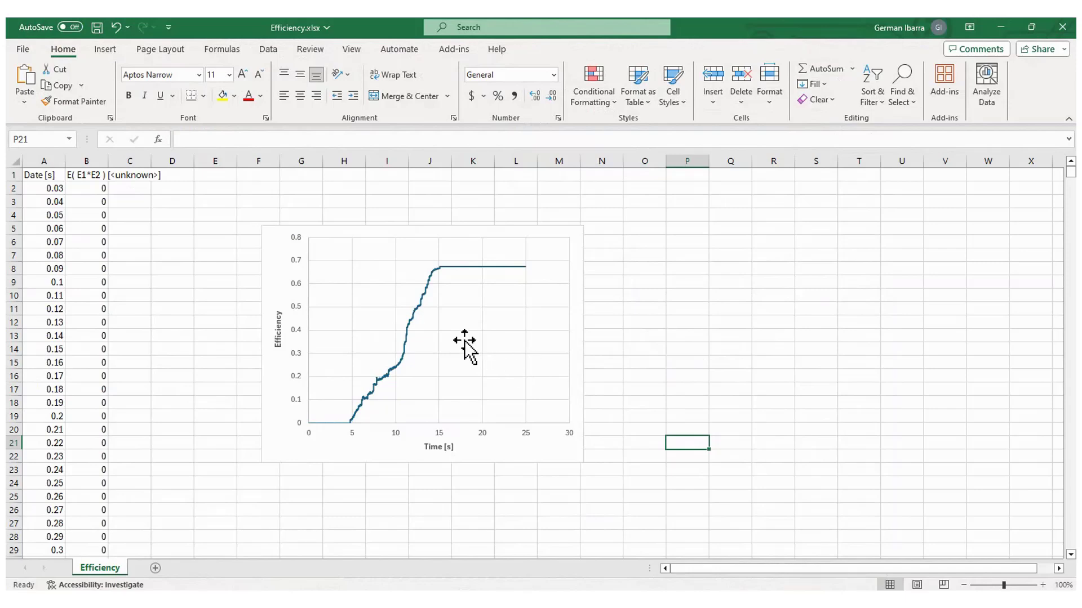
Step: Select the Efficiency vs Time chart in Efficiency.xlsx
{"action": "left_click", "coordinate": [465, 344]}
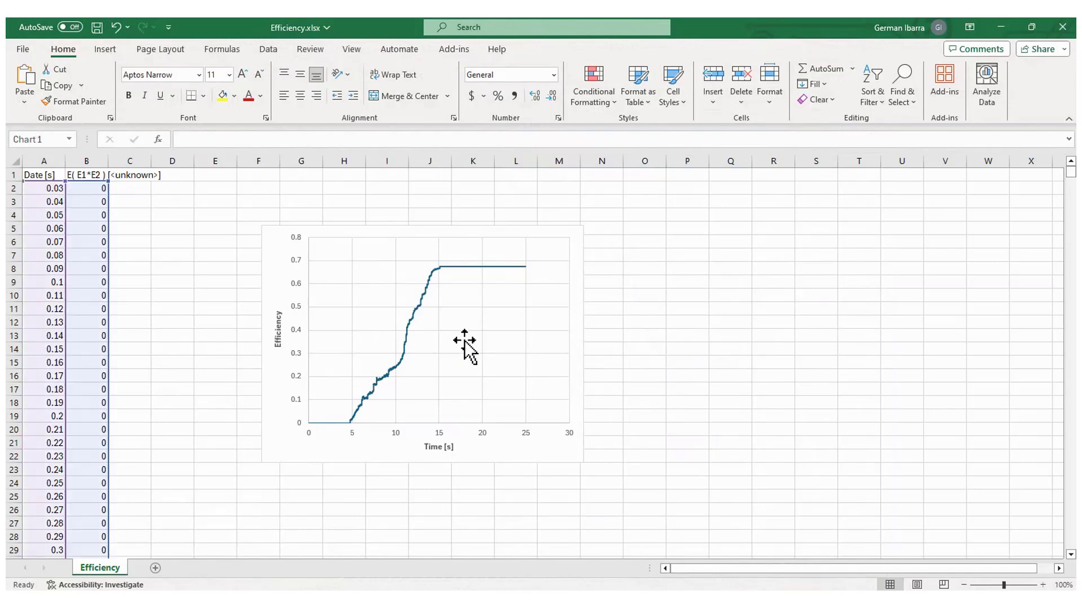